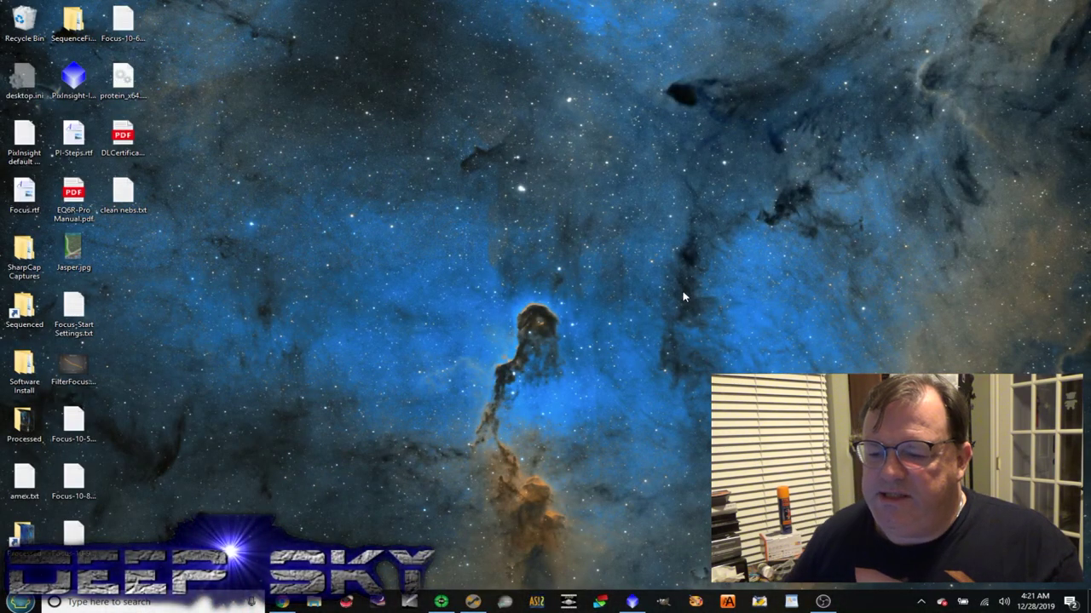
# Open Software Install, look over its Essential, Experimental, Utilities and Video & Image Production folders, then open Essential.
pyautogui.doubleClick(35, 360)
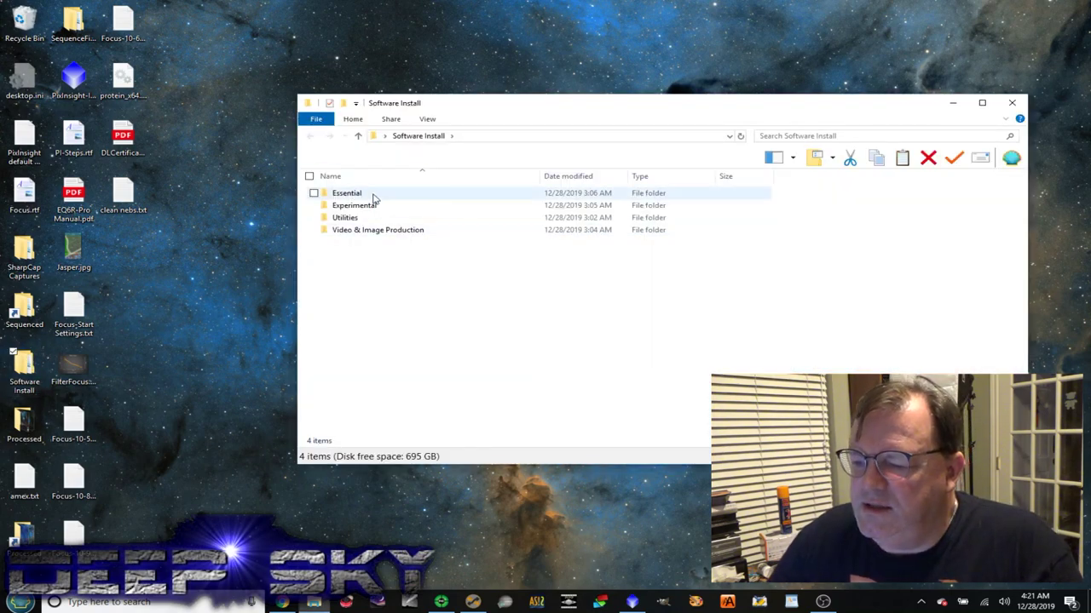
pyautogui.click(380, 194)
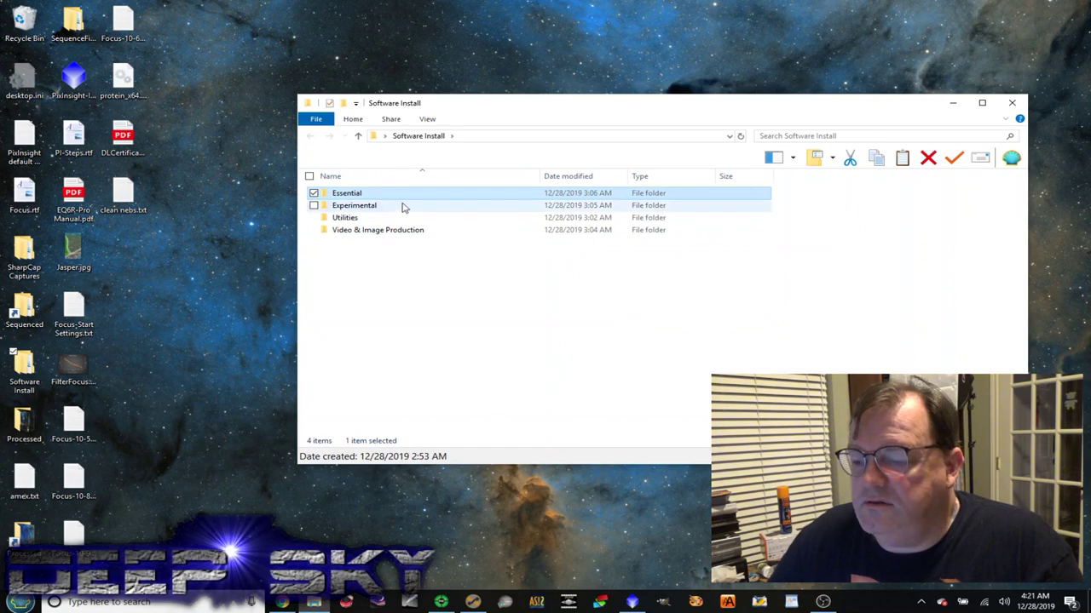
pyautogui.click(402, 206)
pyautogui.click(341, 218)
pyautogui.click(430, 231)
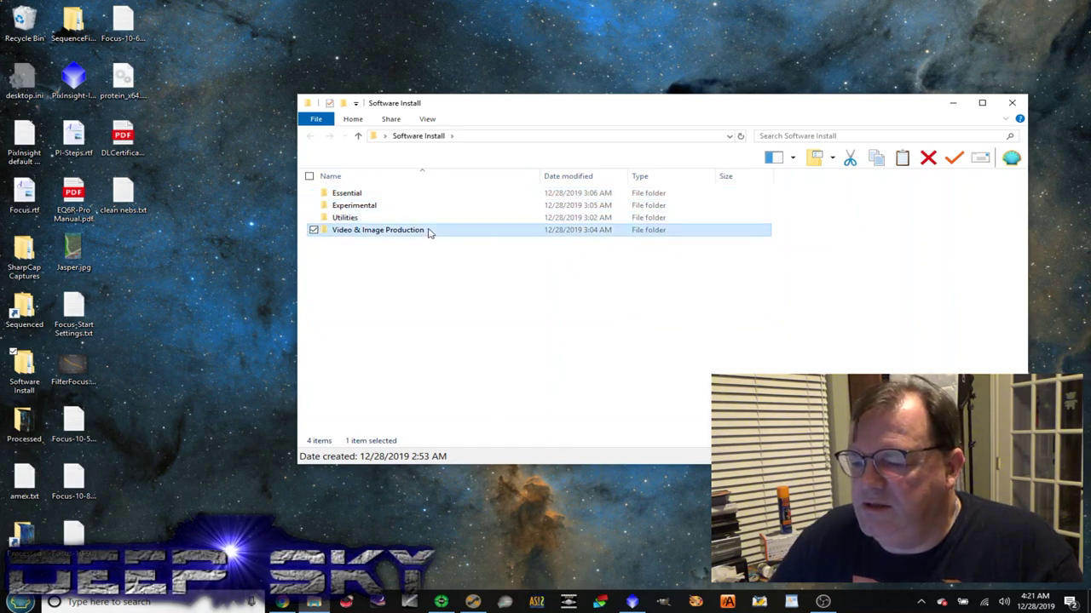
pyautogui.doubleClick(379, 194)
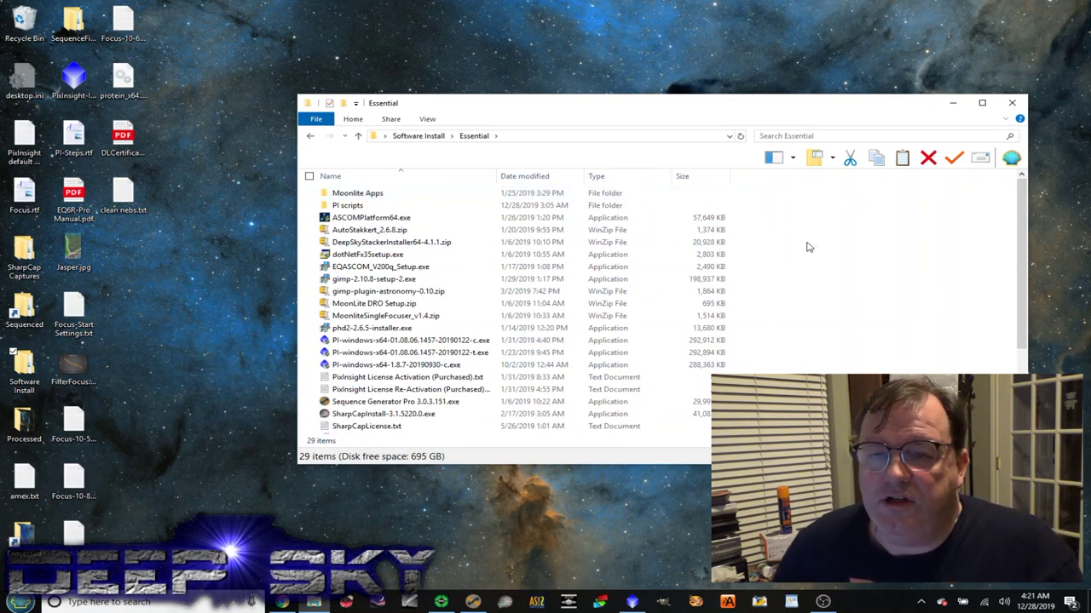
# View ASCOMPlatform64.exe's details, clear the selection, then select the Moonlite Apps folder.
pyautogui.click(555, 218)
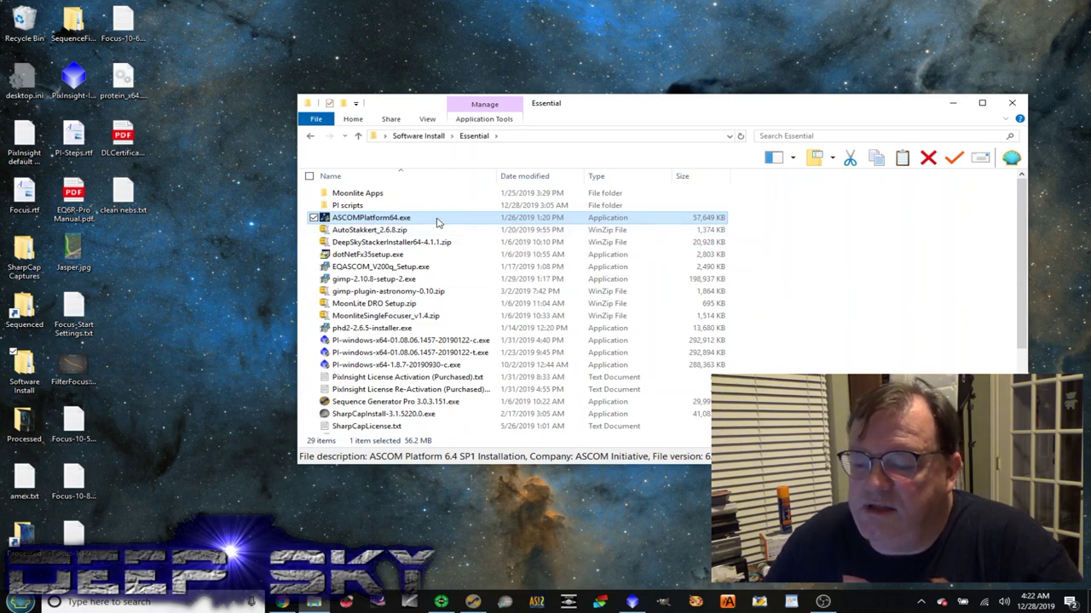
pyautogui.click(846, 264)
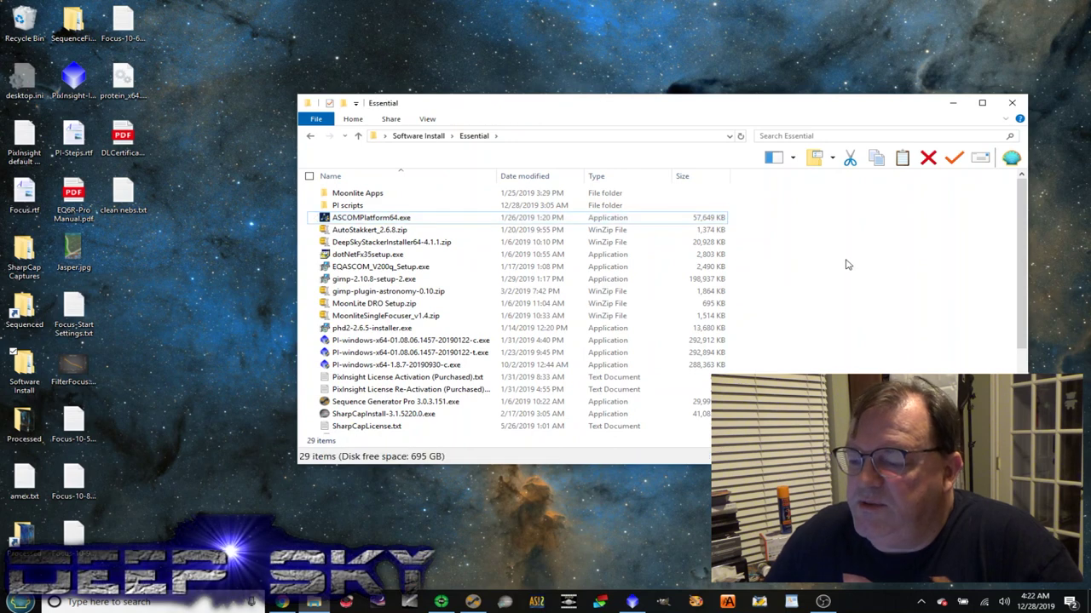
pyautogui.click(433, 196)
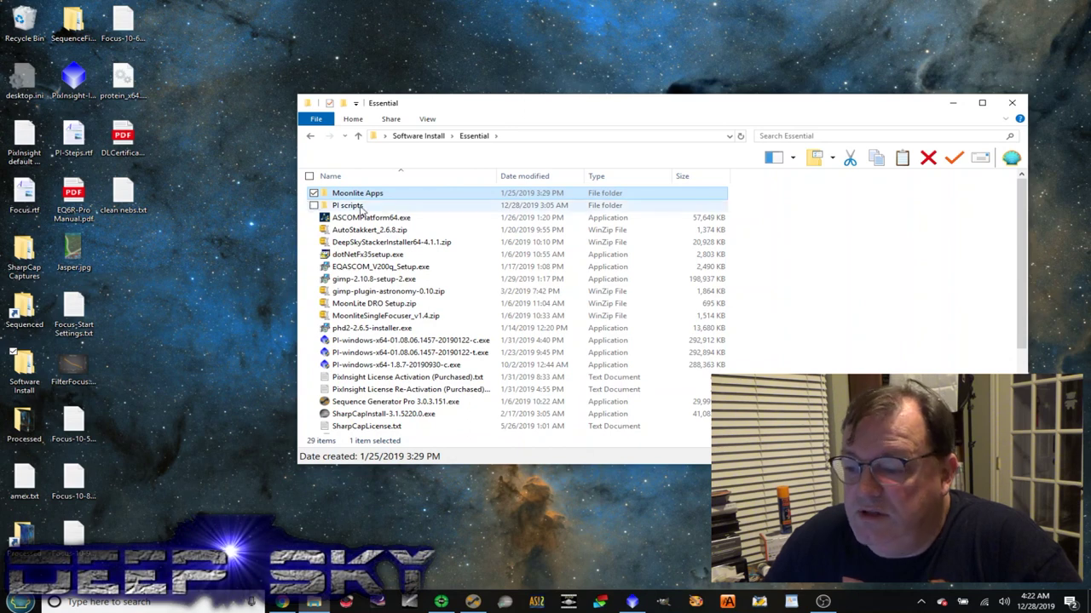
pyautogui.click(402, 207)
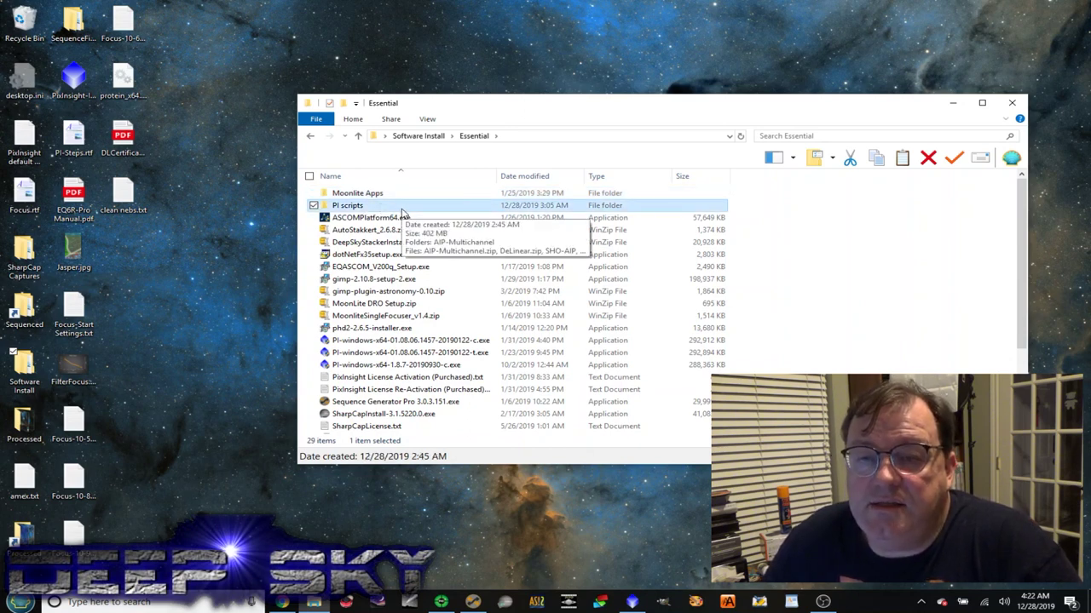
pyautogui.doubleClick(402, 211)
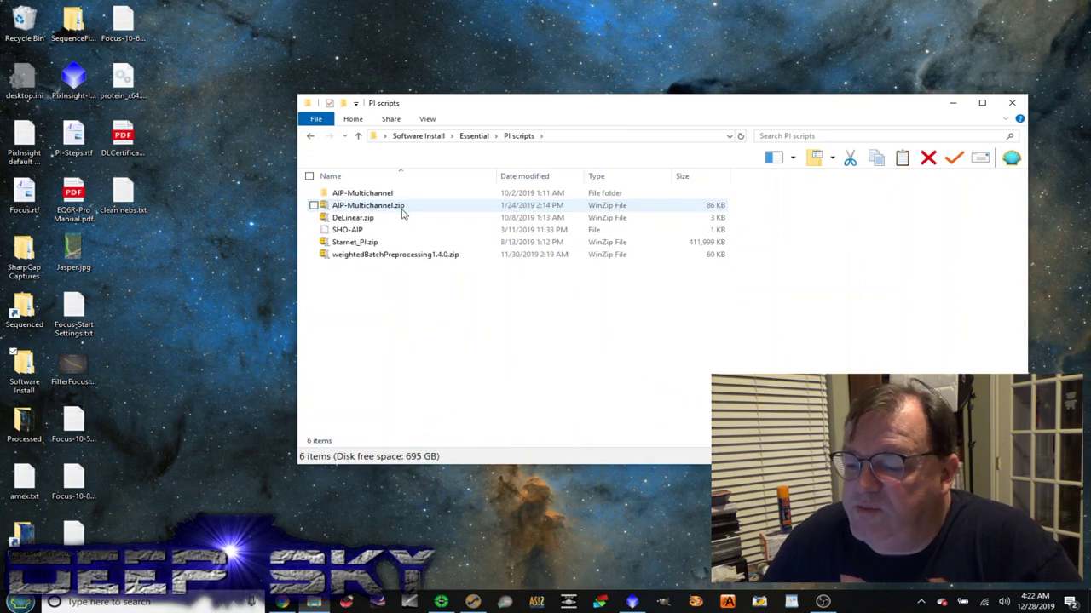
pyautogui.click(474, 138)
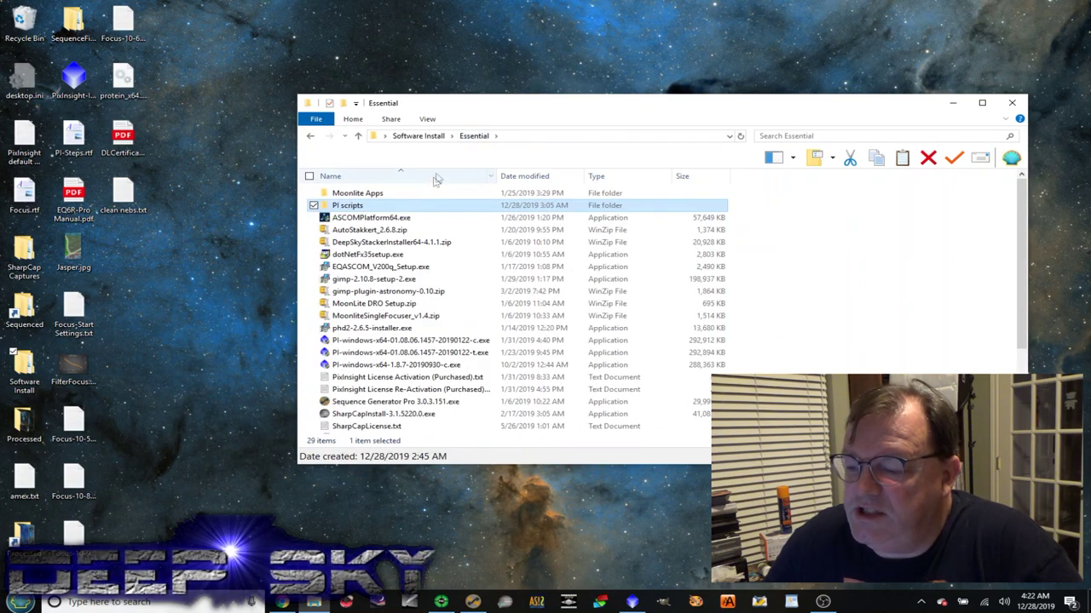
pyautogui.click(417, 232)
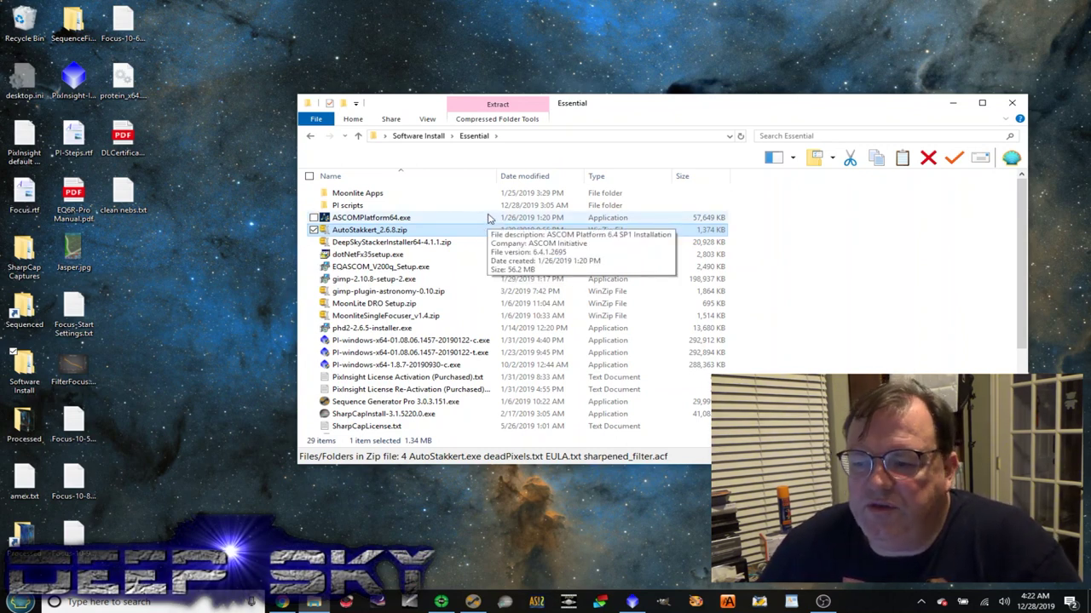
pyautogui.click(426, 243)
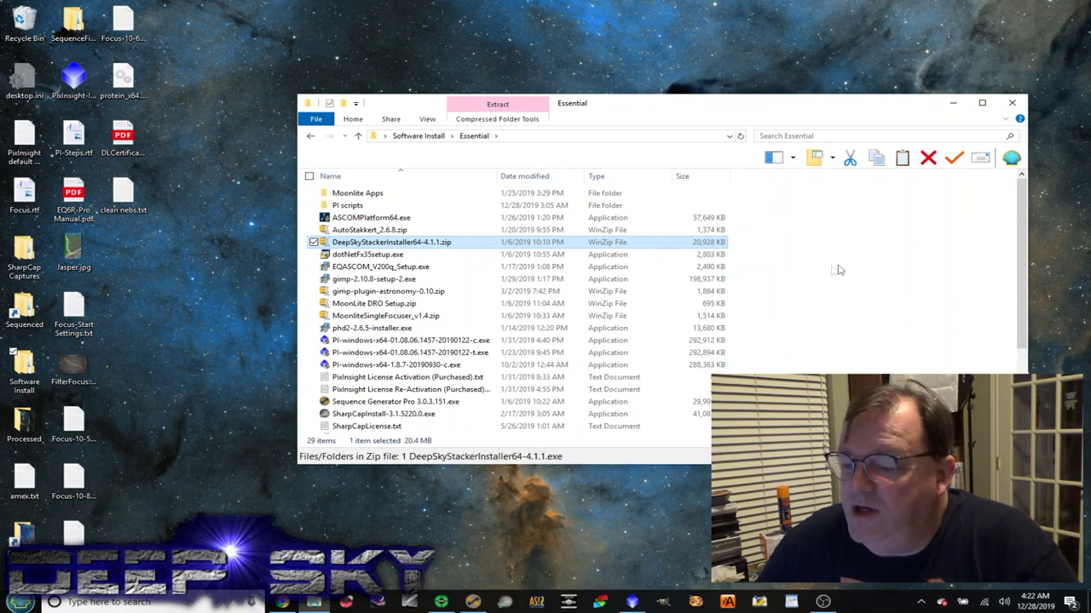
pyautogui.click(388, 257)
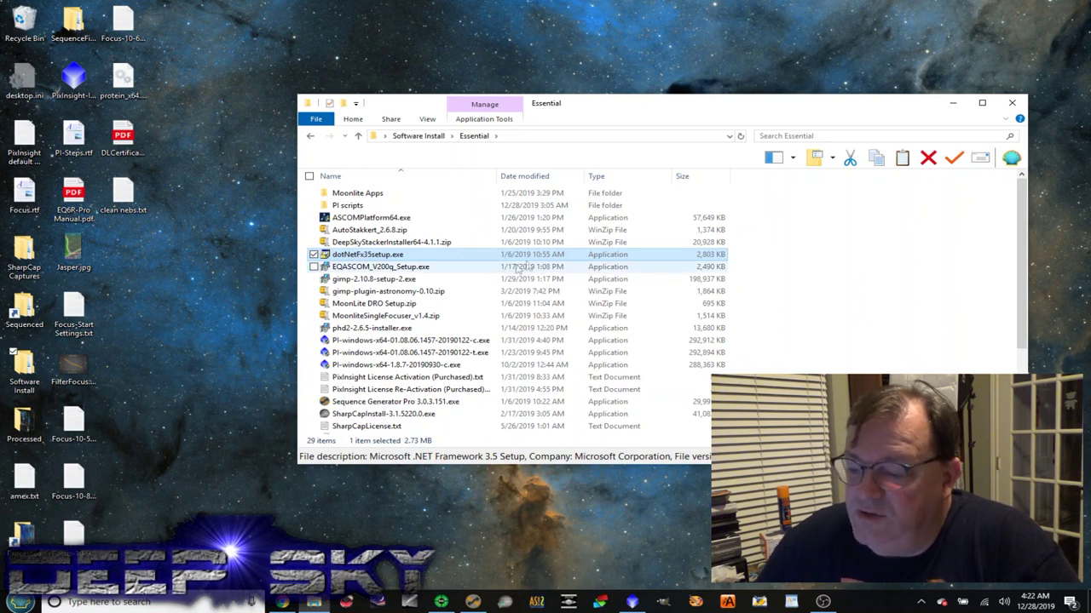
pyautogui.click(426, 269)
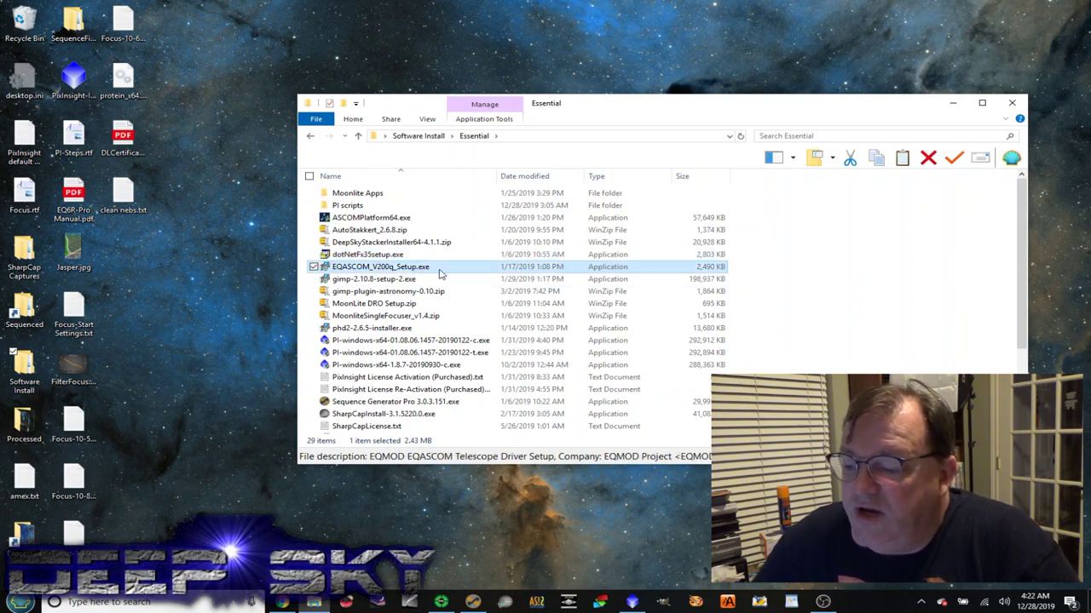
pyautogui.click(426, 281)
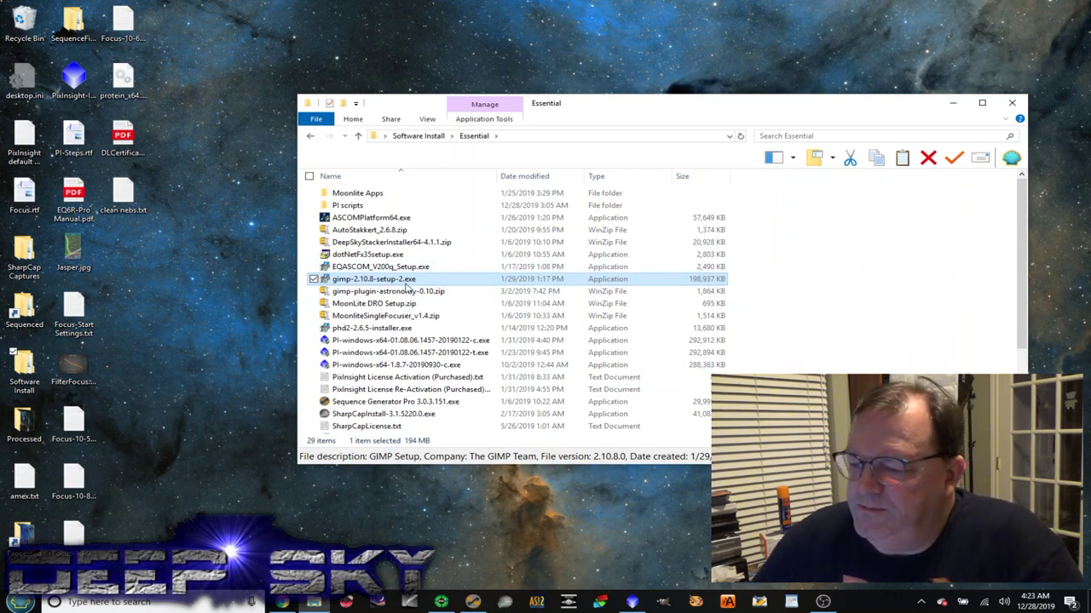
pyautogui.click(440, 292)
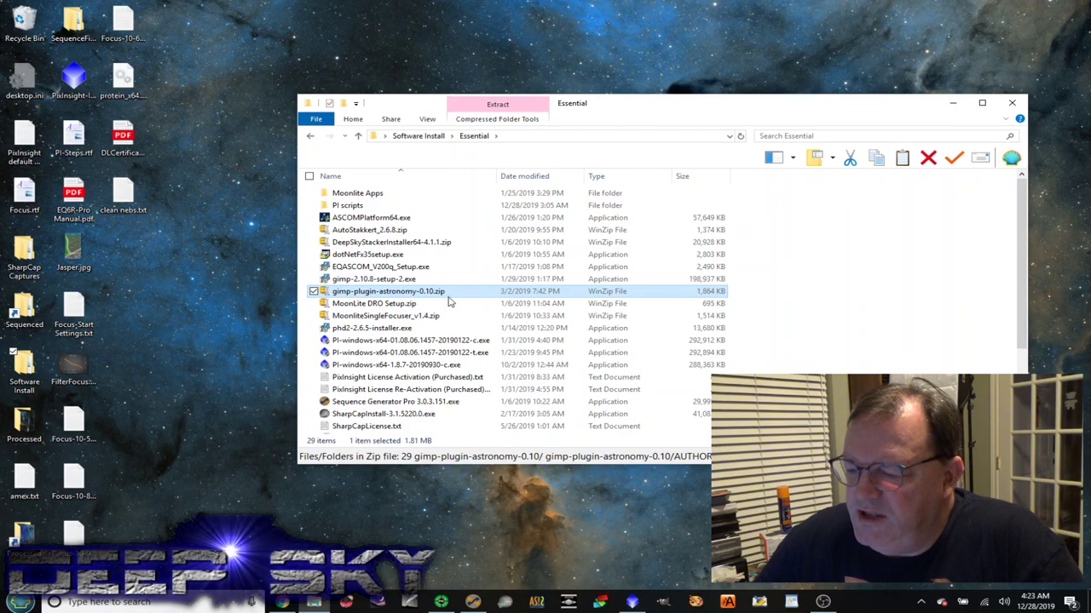
pyautogui.click(420, 305)
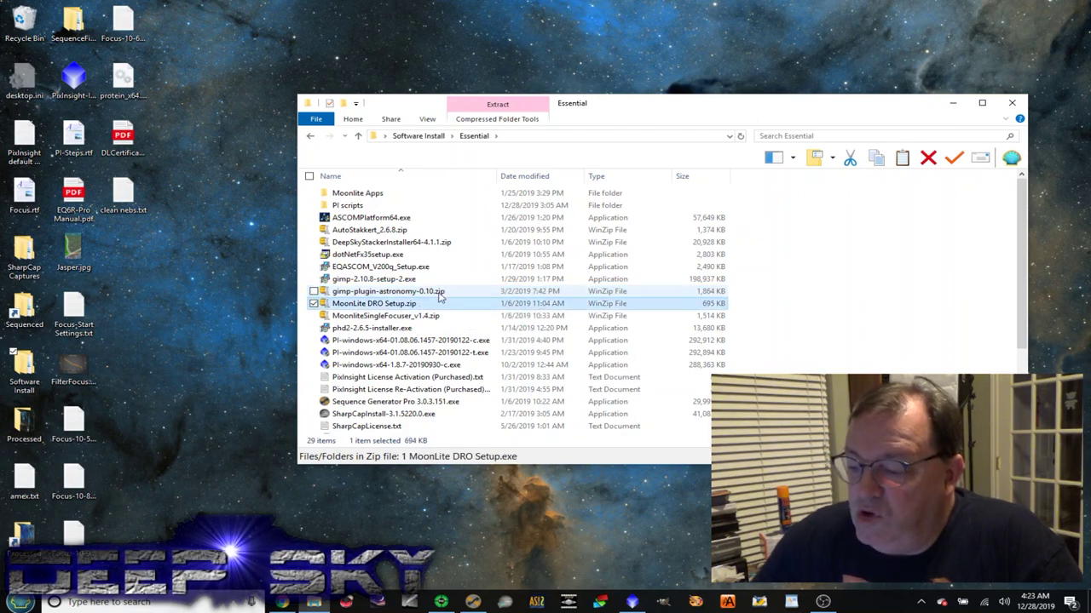
pyautogui.scroll(-2, 440, 296)
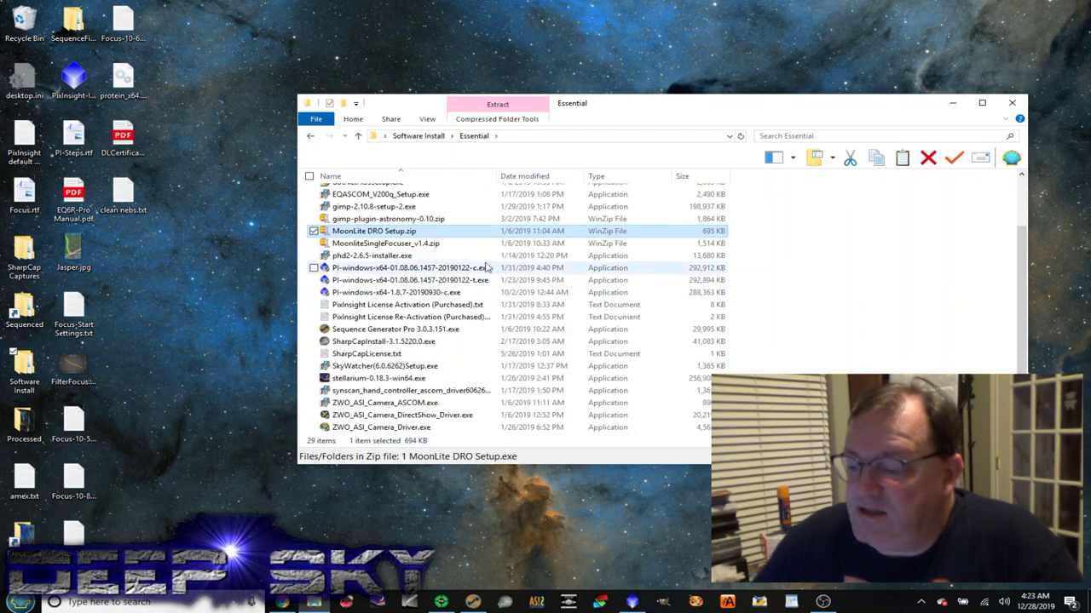
pyautogui.click(426, 258)
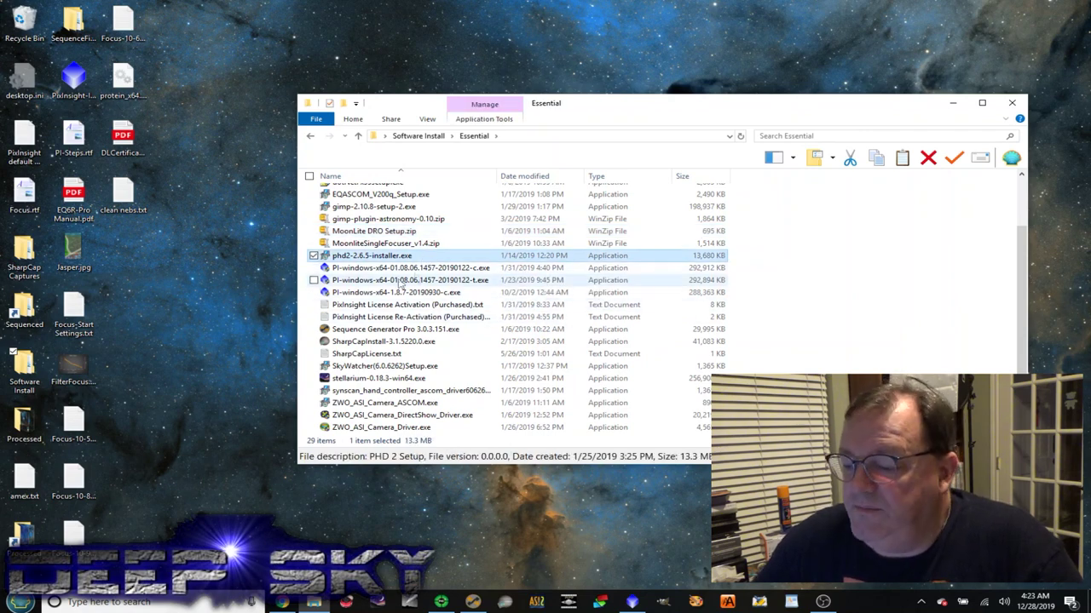
pyautogui.click(450, 293)
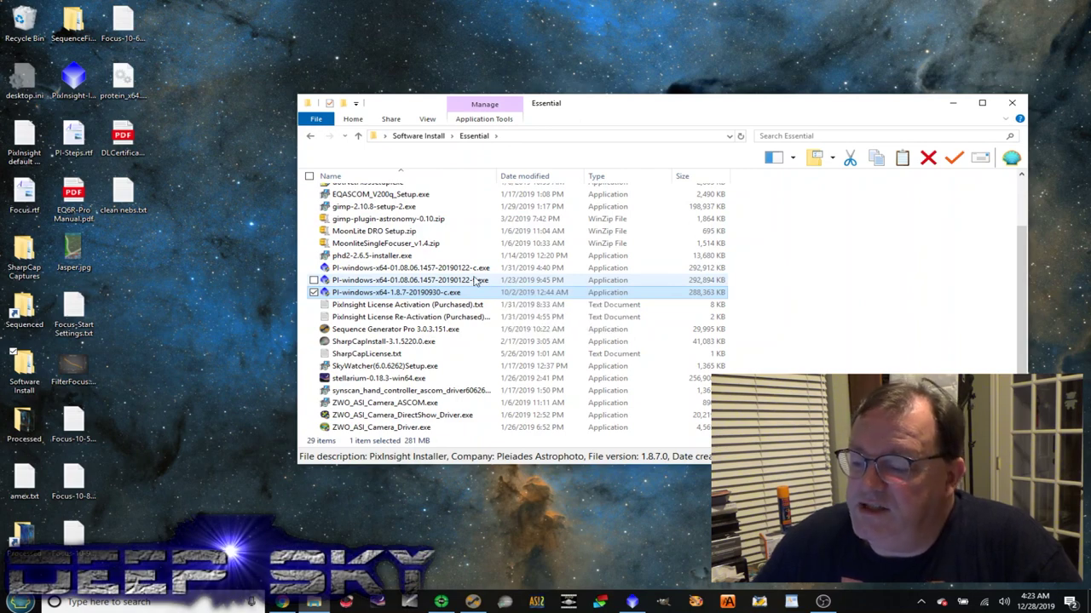
pyautogui.press('Down')
pyautogui.press('Down')
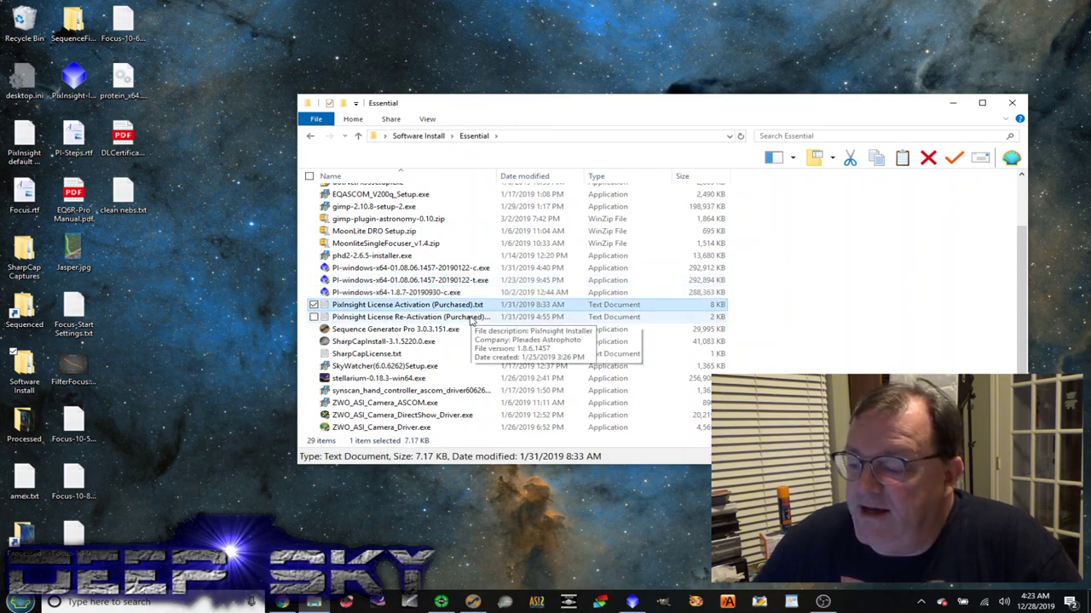
pyautogui.scroll(-1, 479, 313)
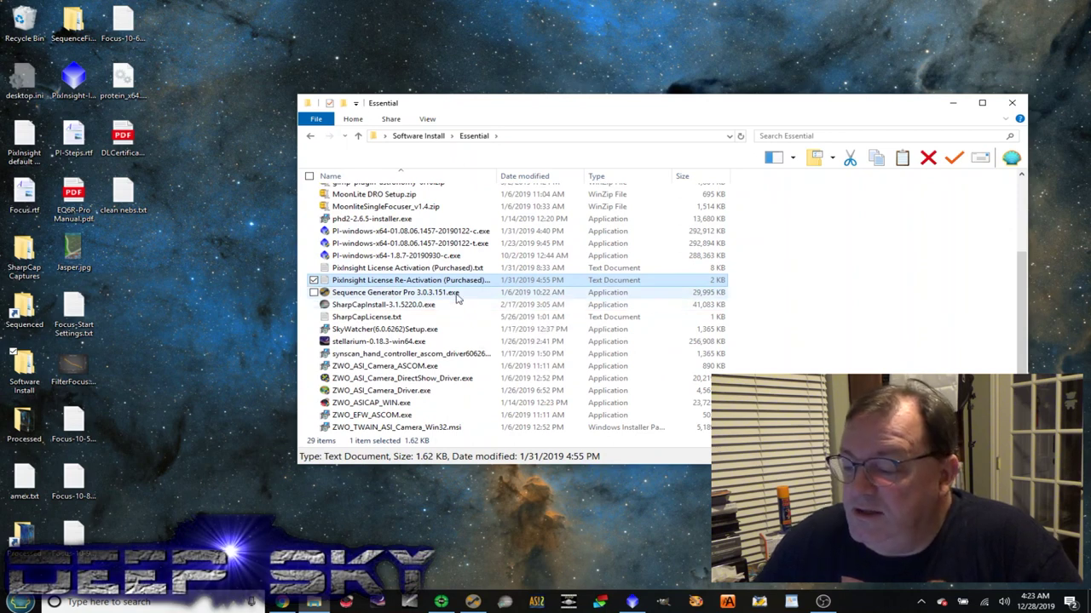
pyautogui.press('Down')
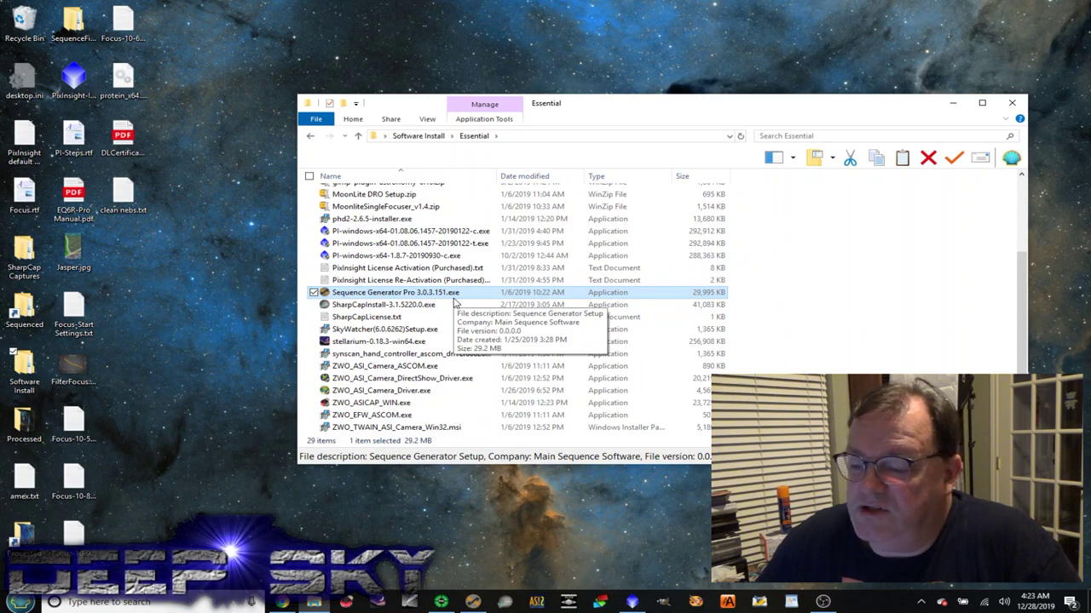
pyautogui.click(417, 305)
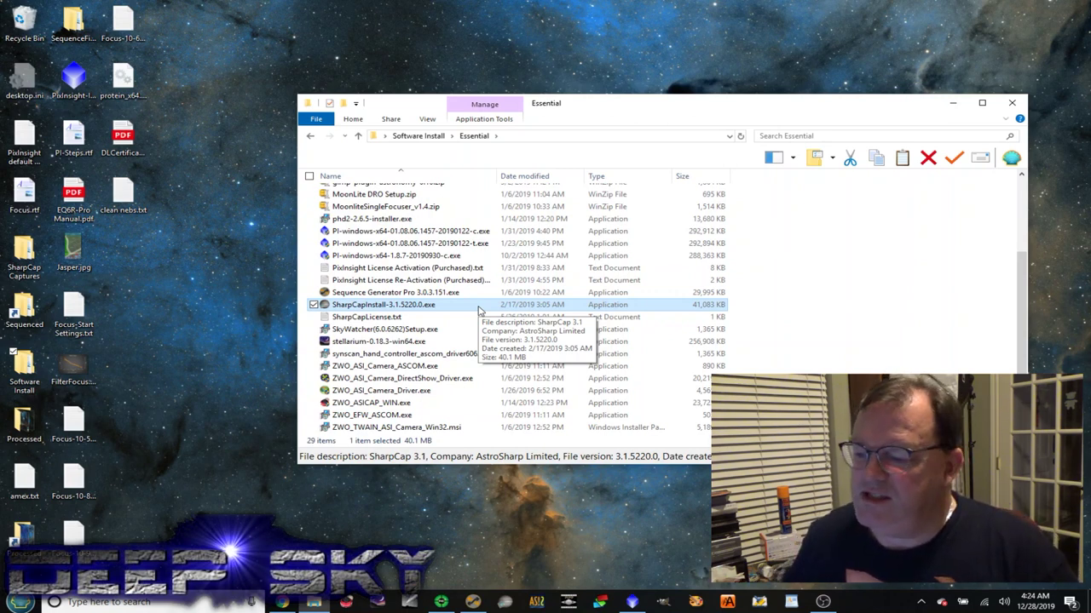
pyautogui.click(440, 280)
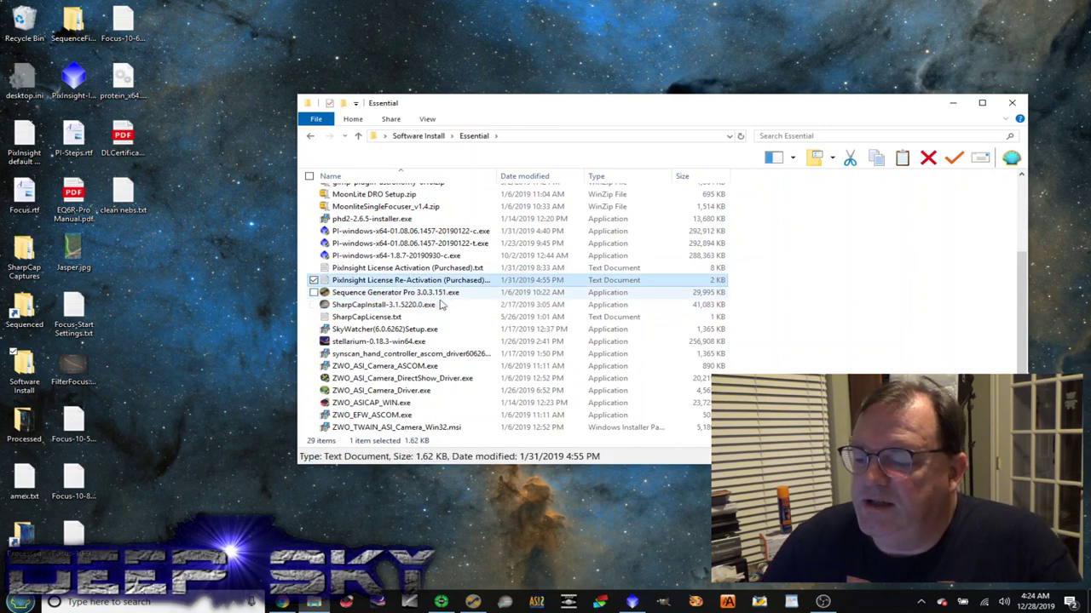
pyautogui.click(441, 304)
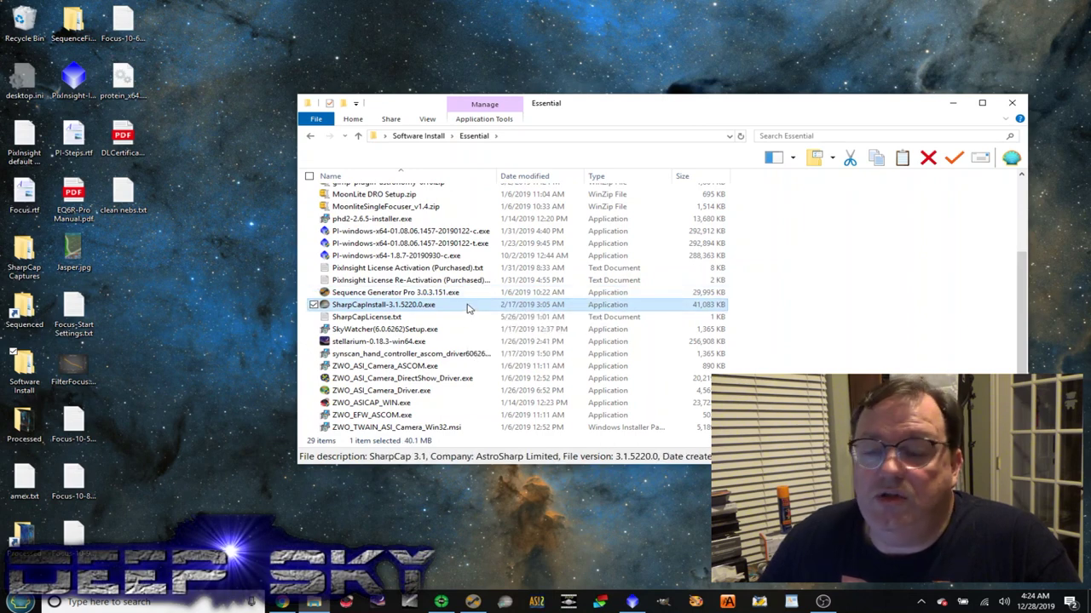
pyautogui.click(412, 319)
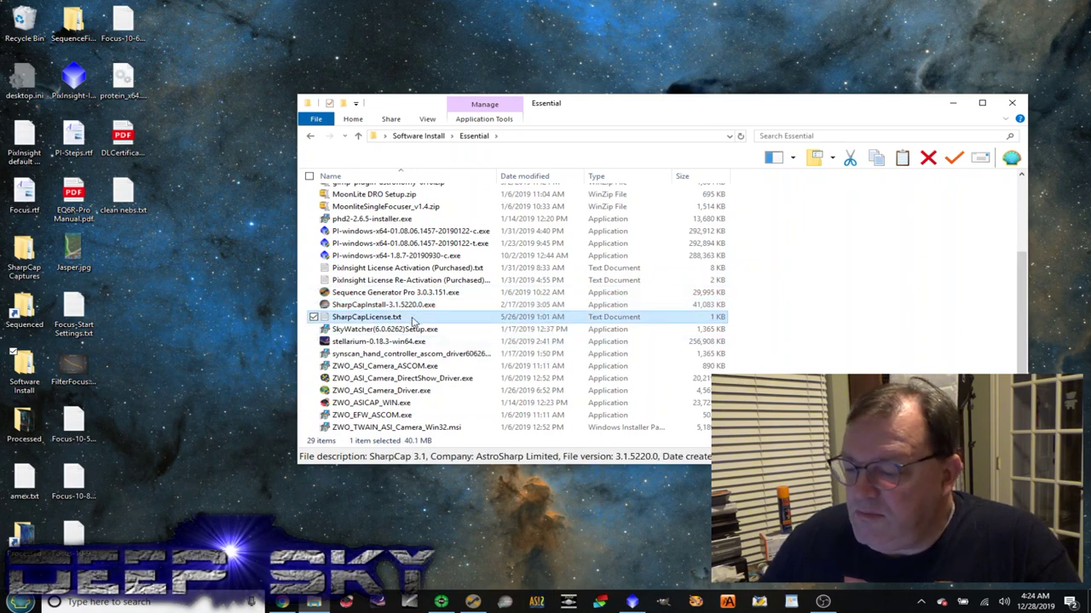
# Review the SkyWatcher, Stellarium, SynScan and ZWO installer details, then return to Software Install.
pyautogui.click(438, 331)
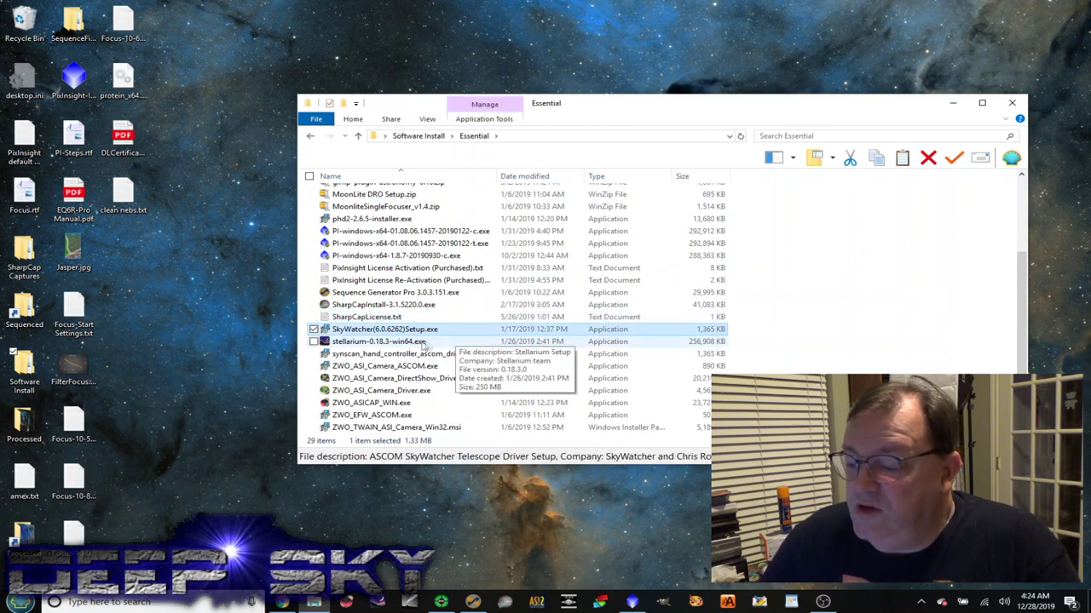
pyautogui.click(424, 346)
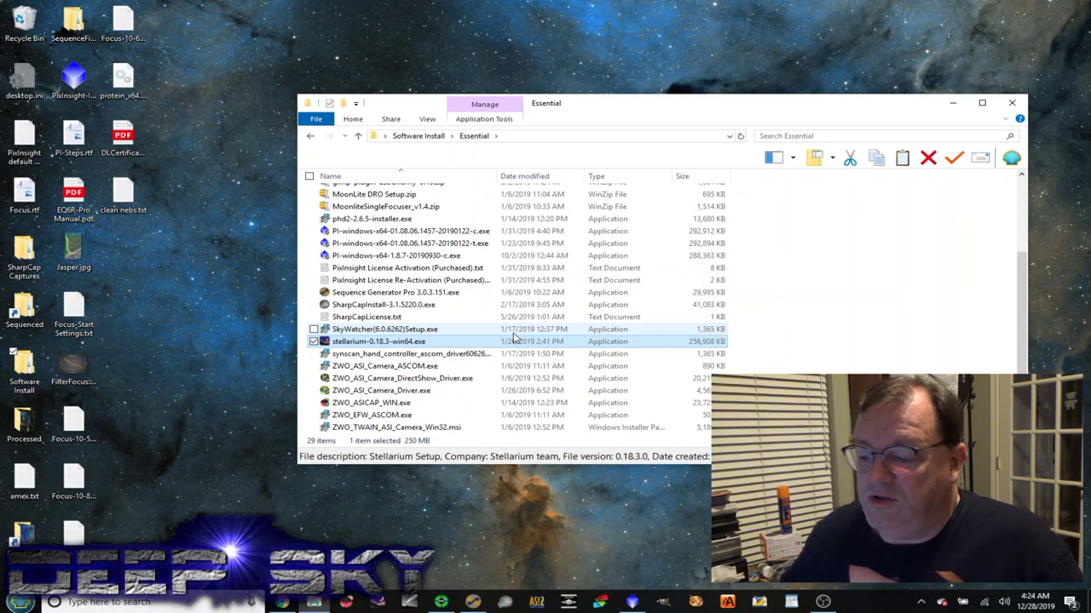
pyautogui.click(483, 355)
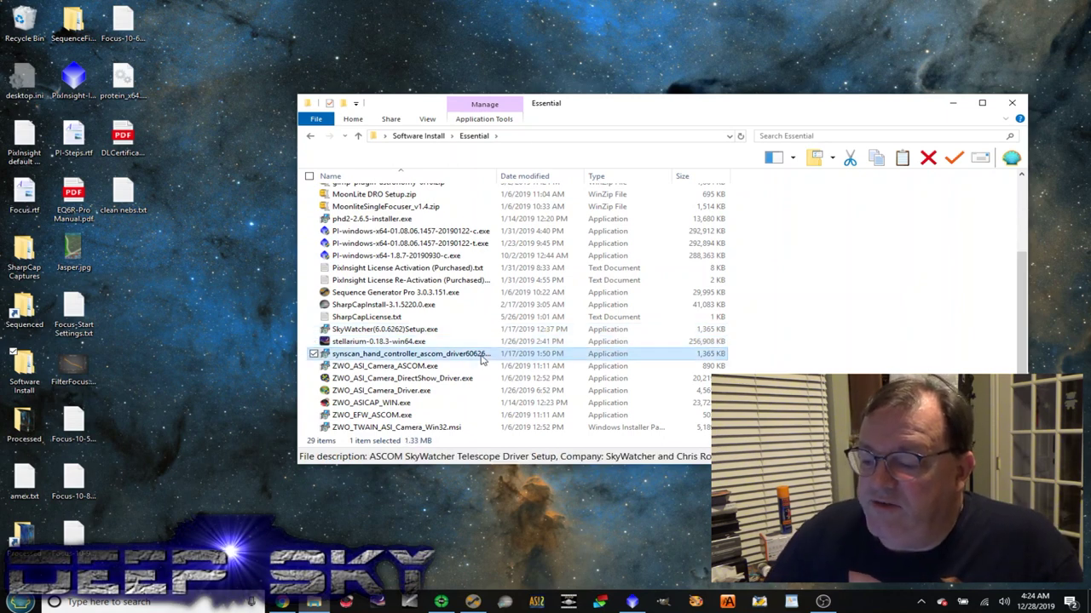
pyautogui.click(428, 367)
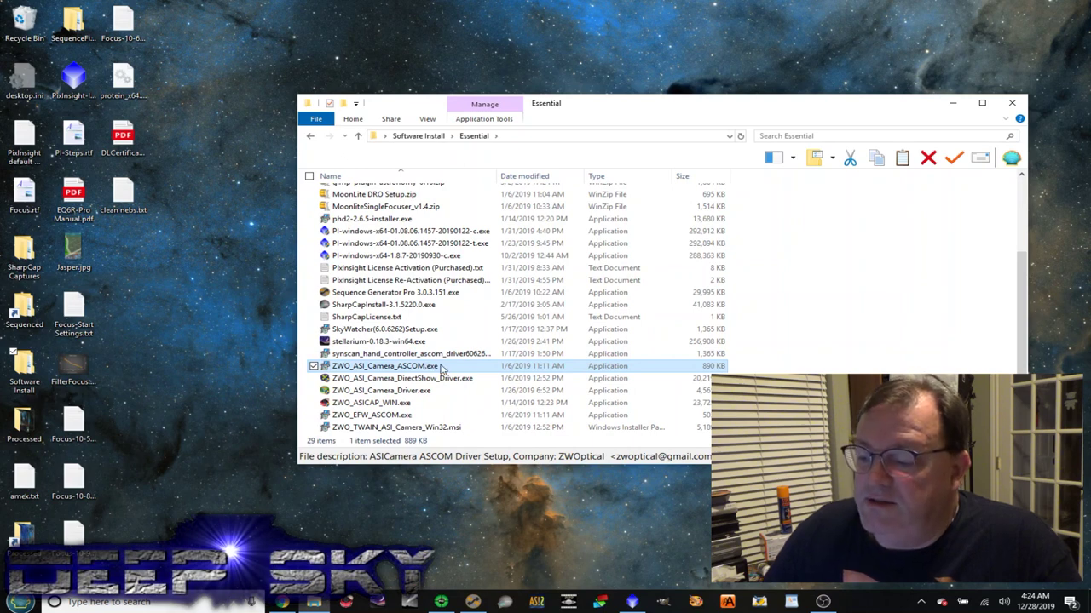
pyautogui.click(409, 404)
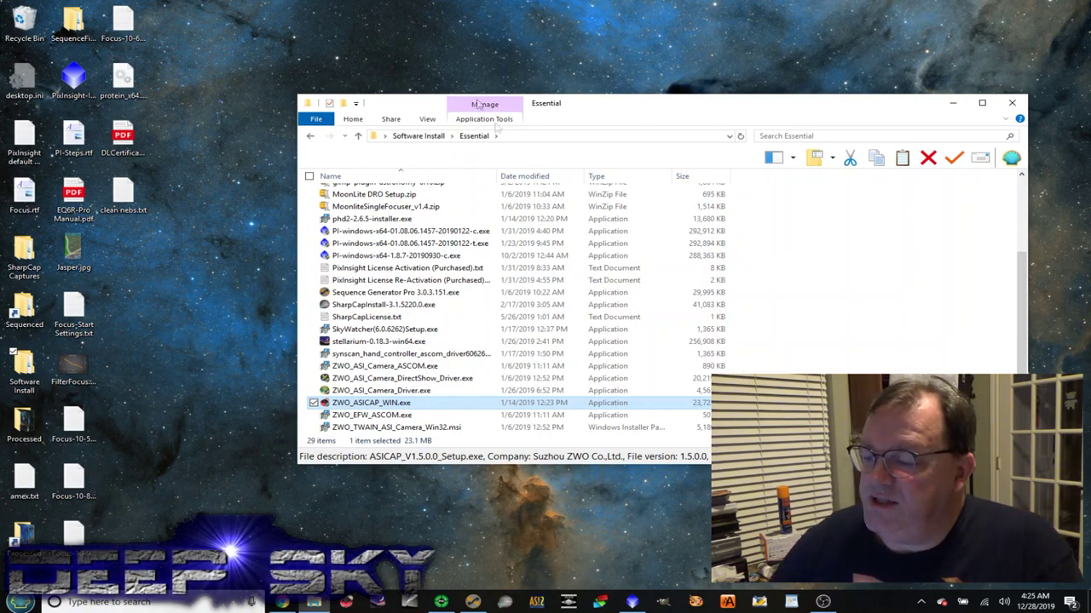
pyautogui.click(436, 136)
# Open Experimental and view details of AstroPixelProcessor, AstroTortilla and the Nebulosity ASCOM driver setup.
pyautogui.doubleClick(388, 207)
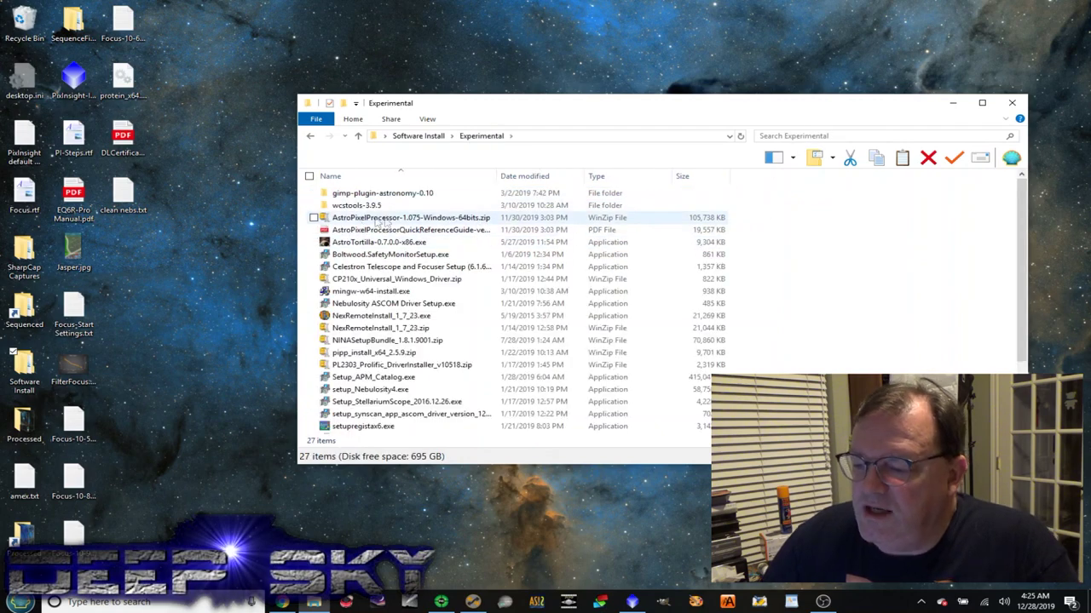
pyautogui.click(425, 219)
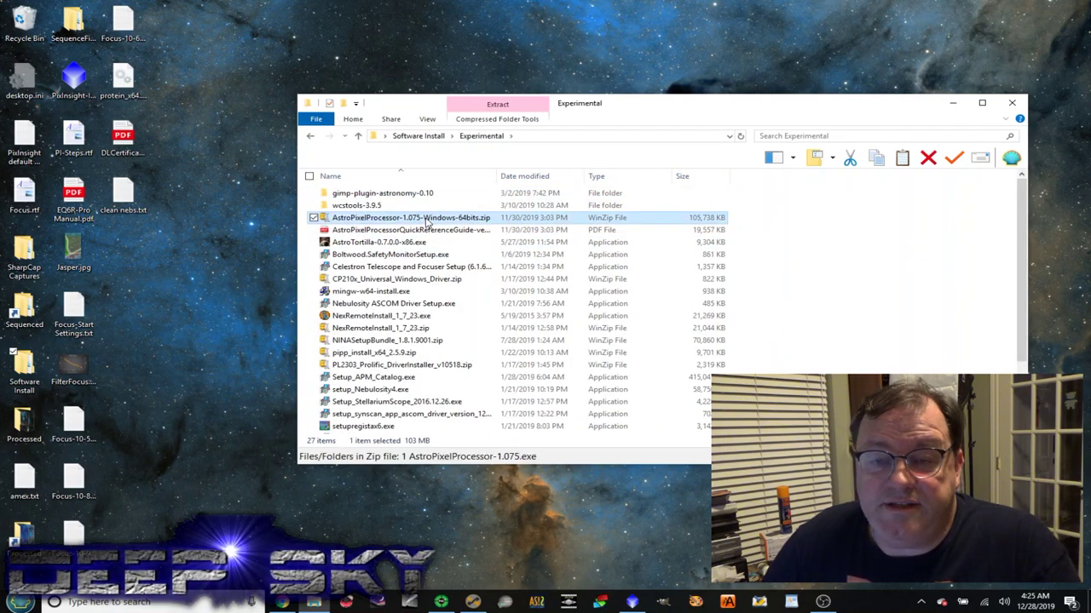
pyautogui.click(426, 243)
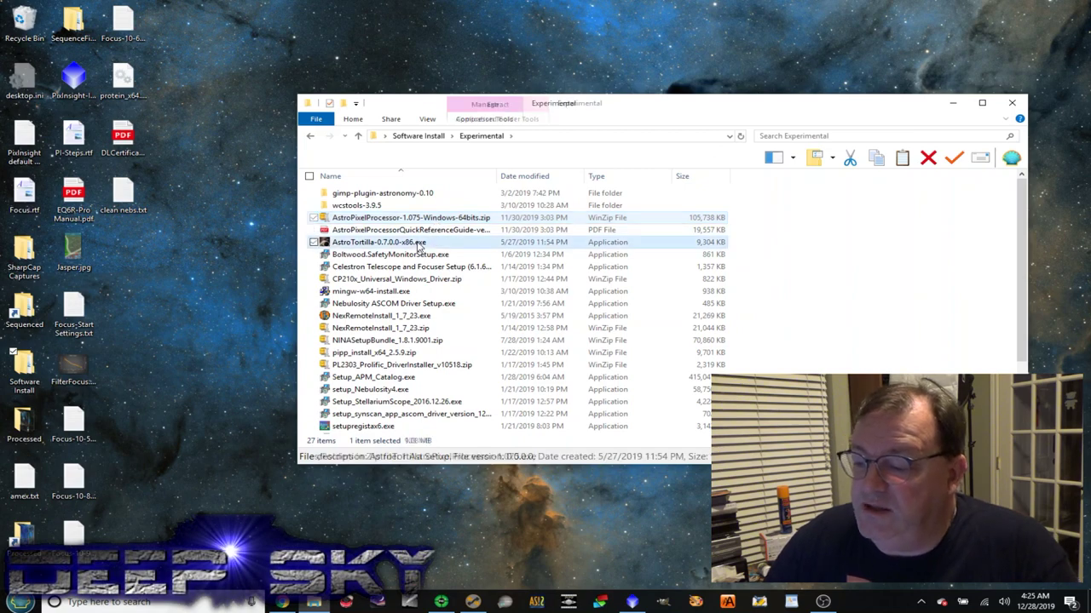
pyautogui.click(457, 309)
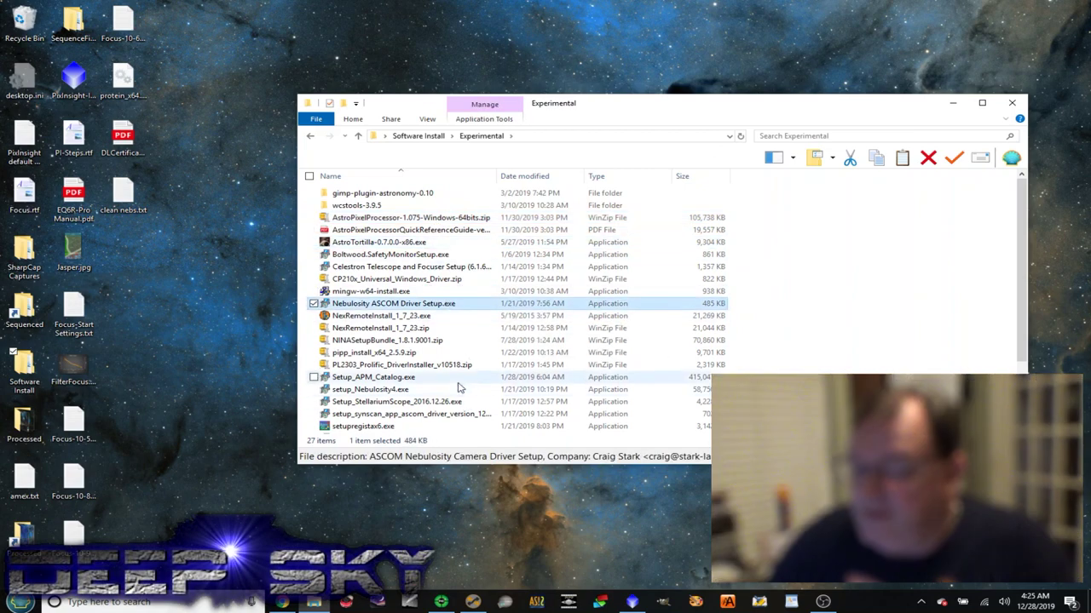
# Inspect pipp_install_x64_2.5.9.zip and setupregistax6.exe, then revisit AstroPixelProcessor and the Nebulosity driver.
pyautogui.scroll(-2, 458, 387)
pyautogui.click(409, 282)
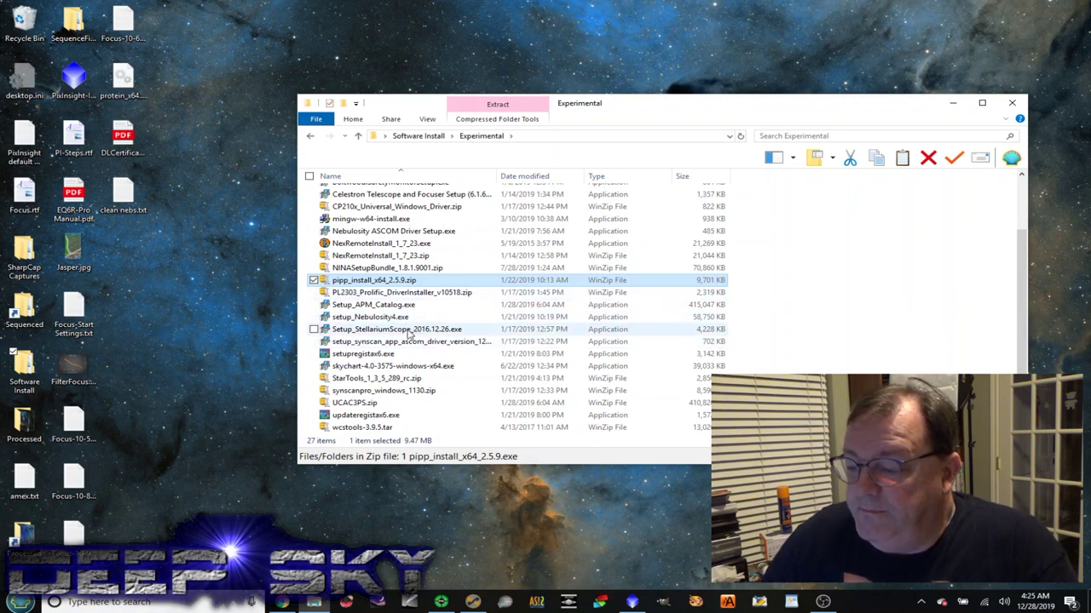
pyautogui.click(375, 353)
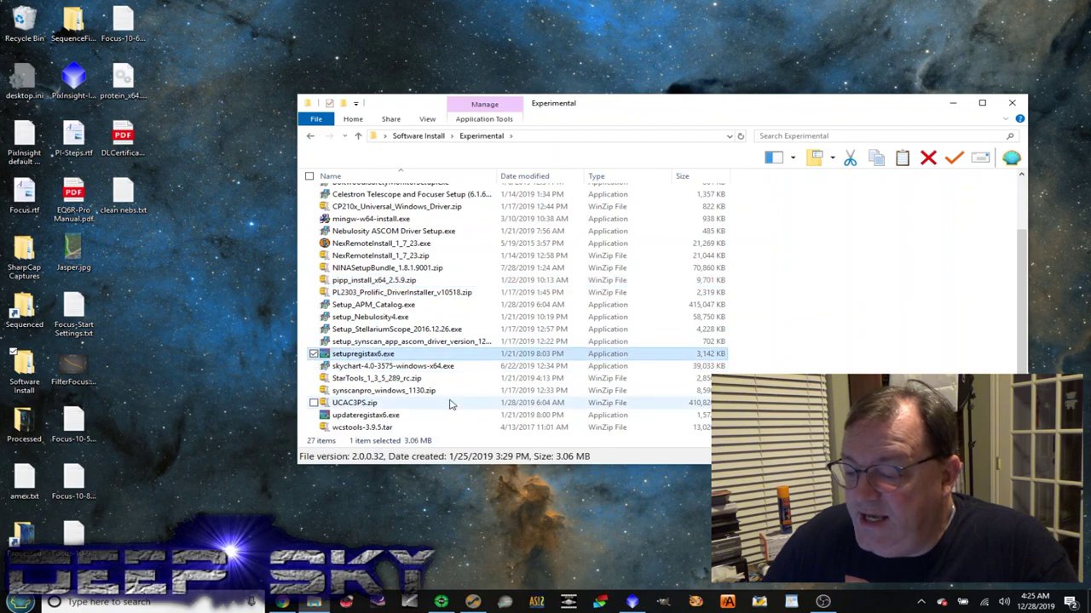
pyautogui.scroll(2, 426, 383)
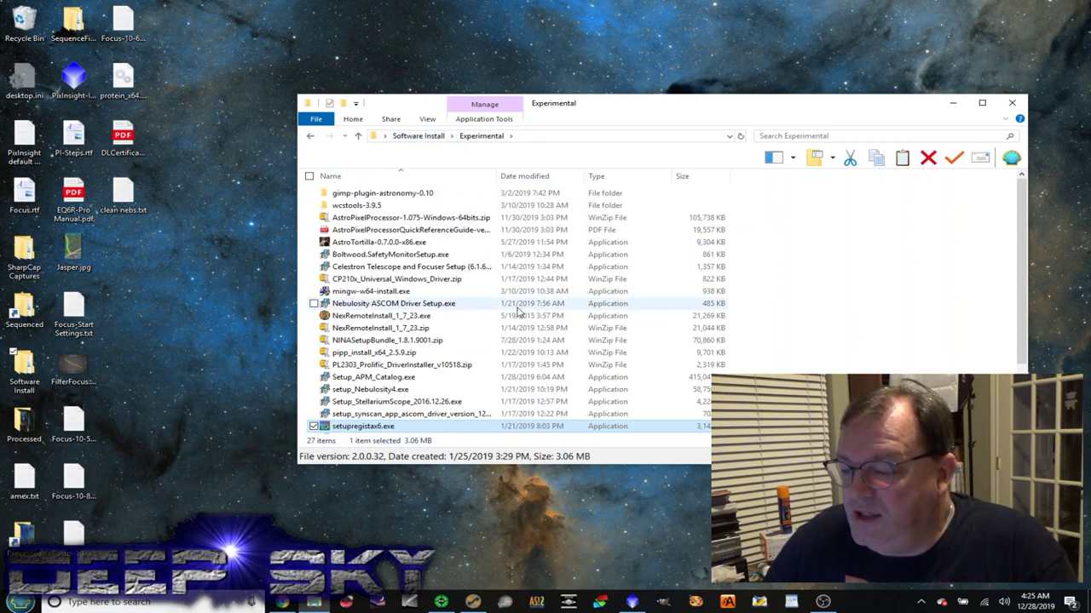
pyautogui.click(477, 219)
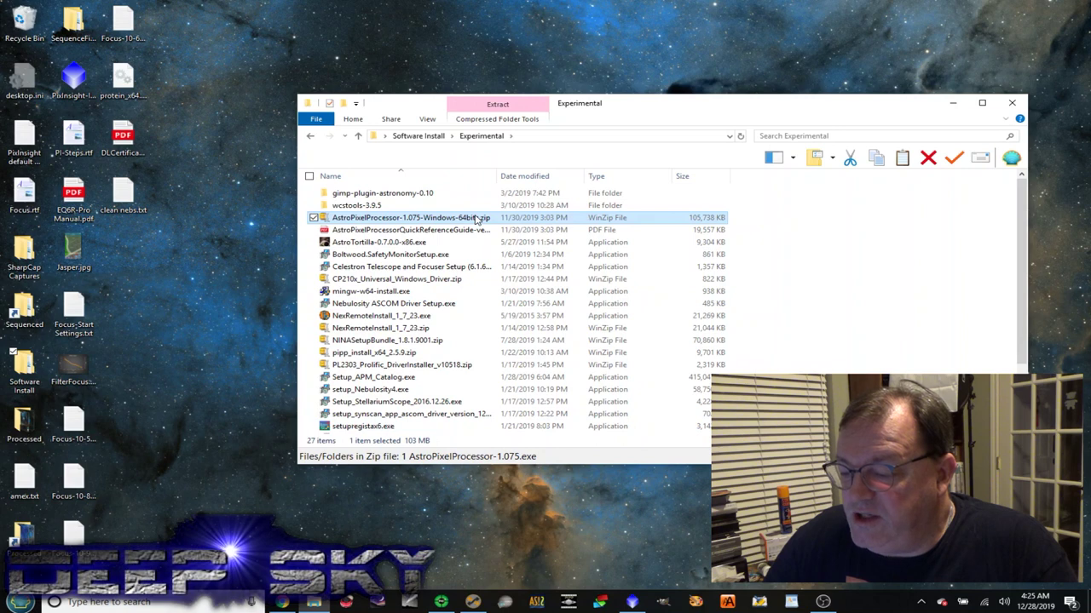
pyautogui.click(415, 305)
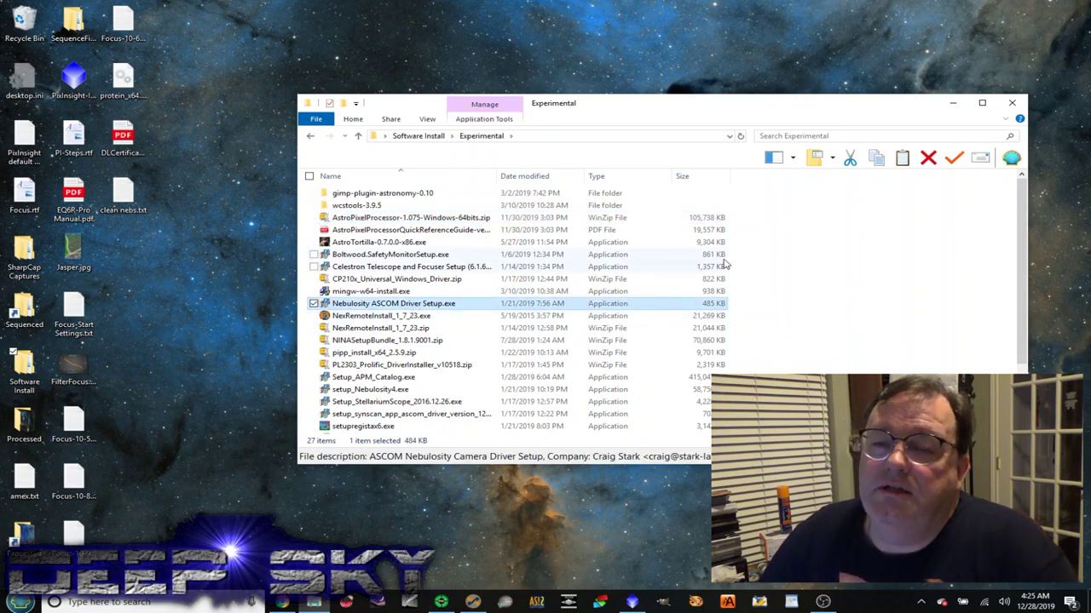
# Browse Utilities' WinZip Pro, alien_encounters.zip, AVG and TeamViewer items, then open Video & Image Production.
pyautogui.click(419, 137)
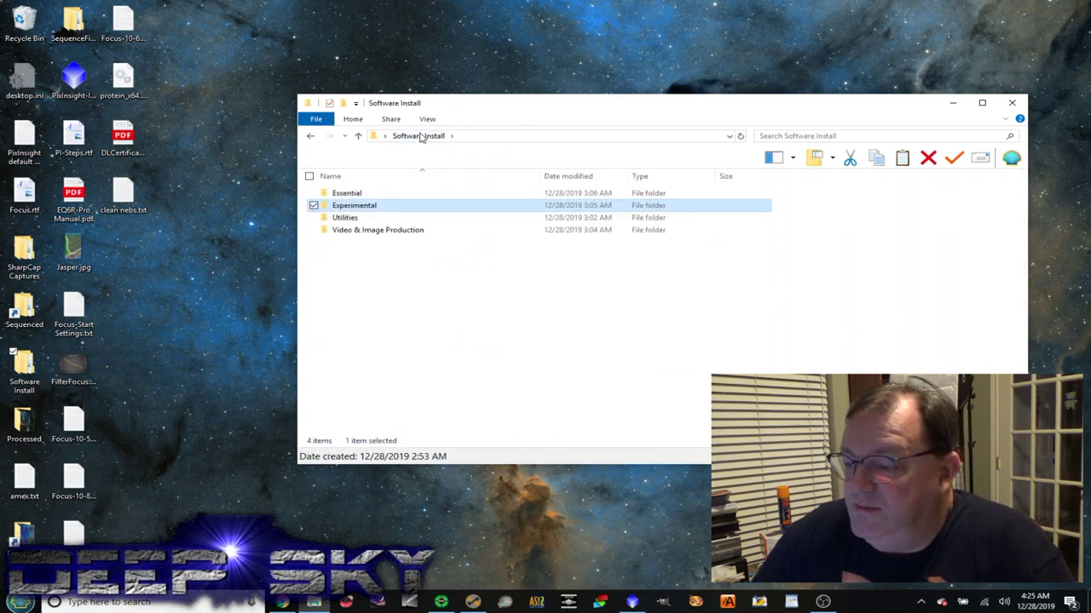
pyautogui.doubleClick(395, 218)
pyautogui.click(436, 196)
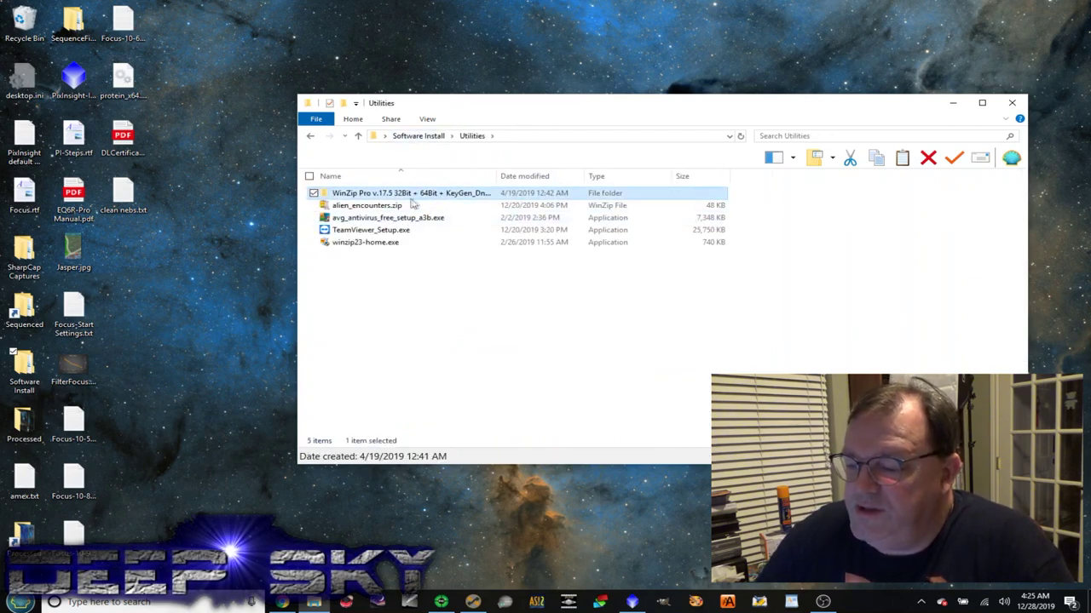
pyautogui.click(397, 206)
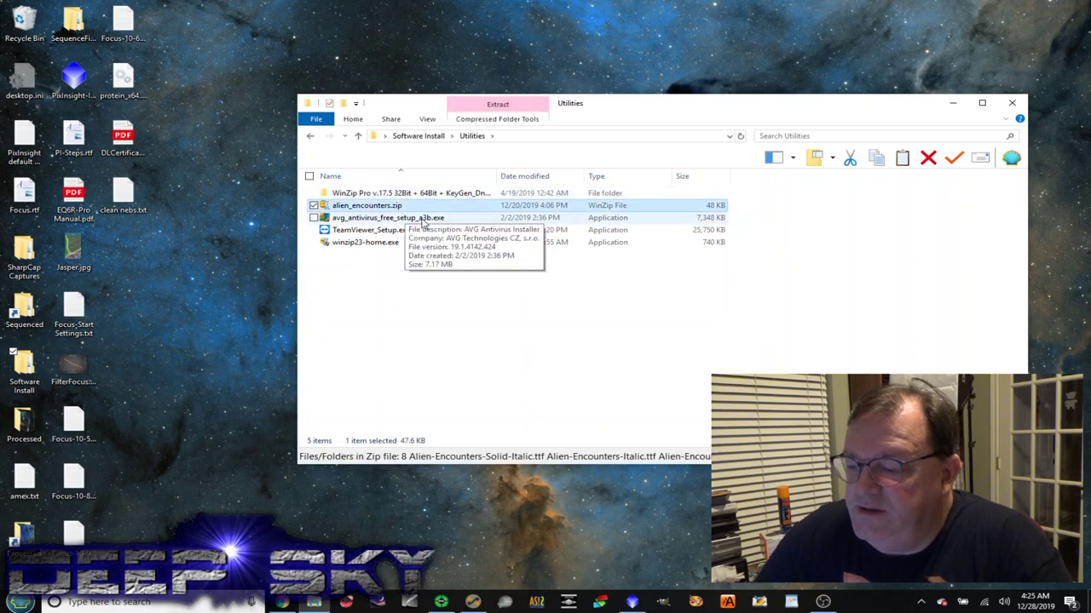
pyautogui.click(423, 220)
pyautogui.click(405, 230)
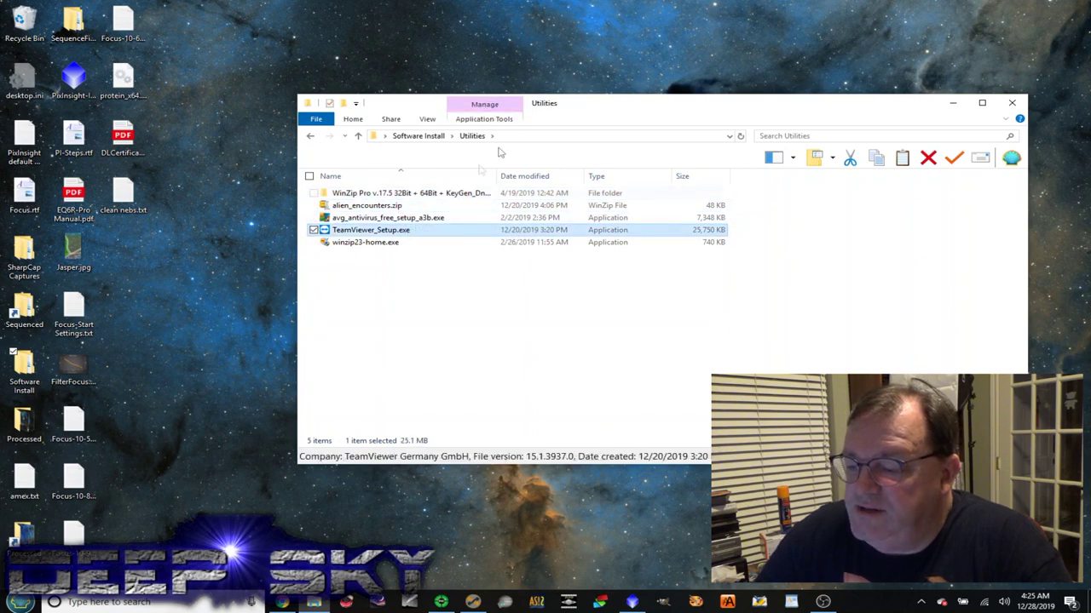
pyautogui.click(419, 136)
pyautogui.doubleClick(432, 232)
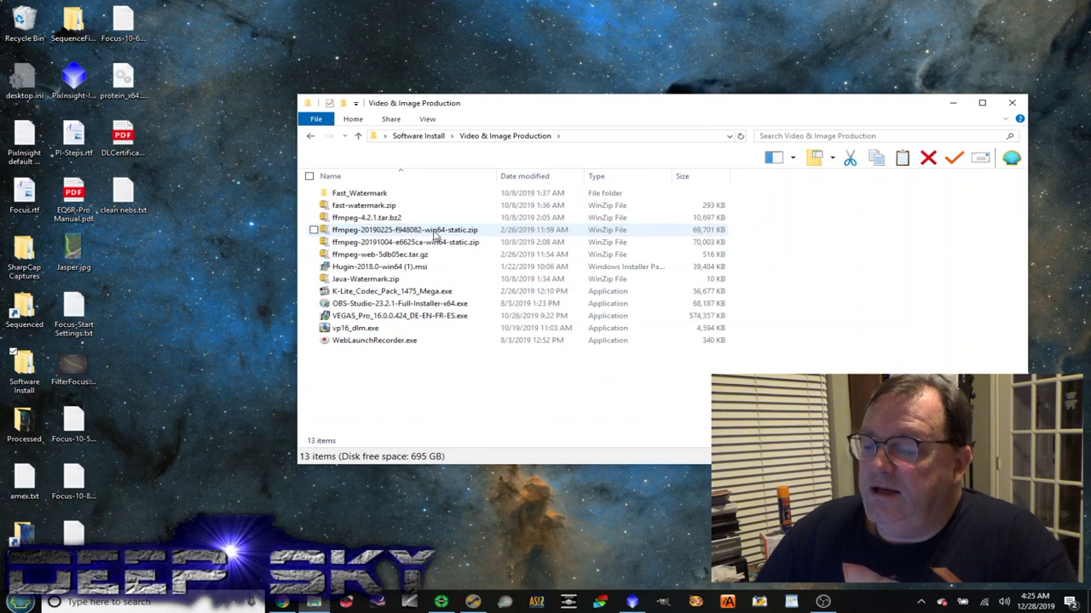
# View the Fast_Watermark, ffmpeg, K-Lite Codec Pack, OBS Studio and VEGAS Pro items.
pyautogui.click(362, 191)
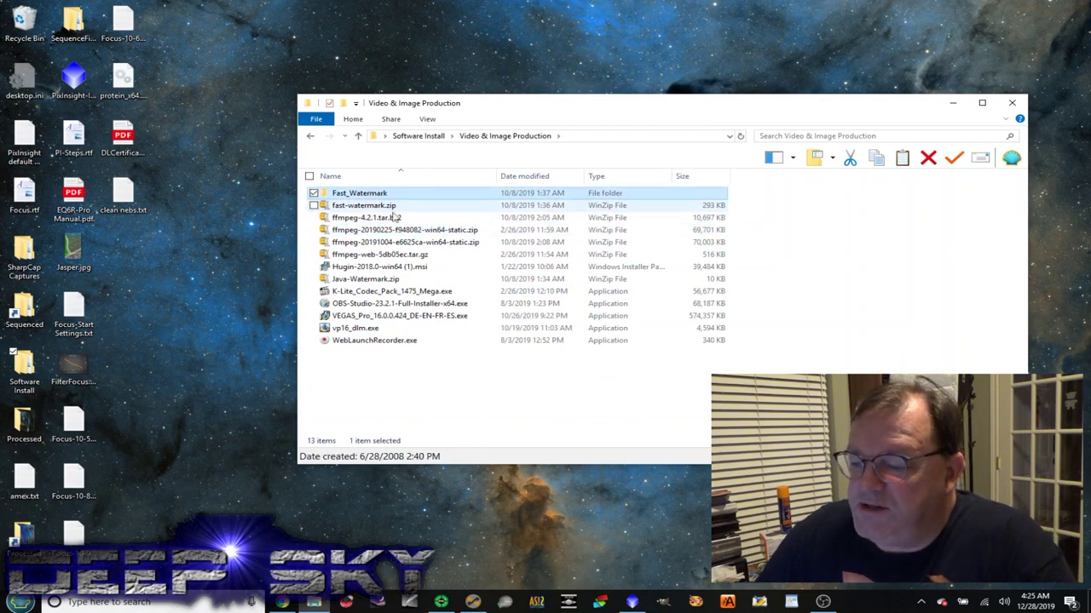
pyautogui.click(431, 244)
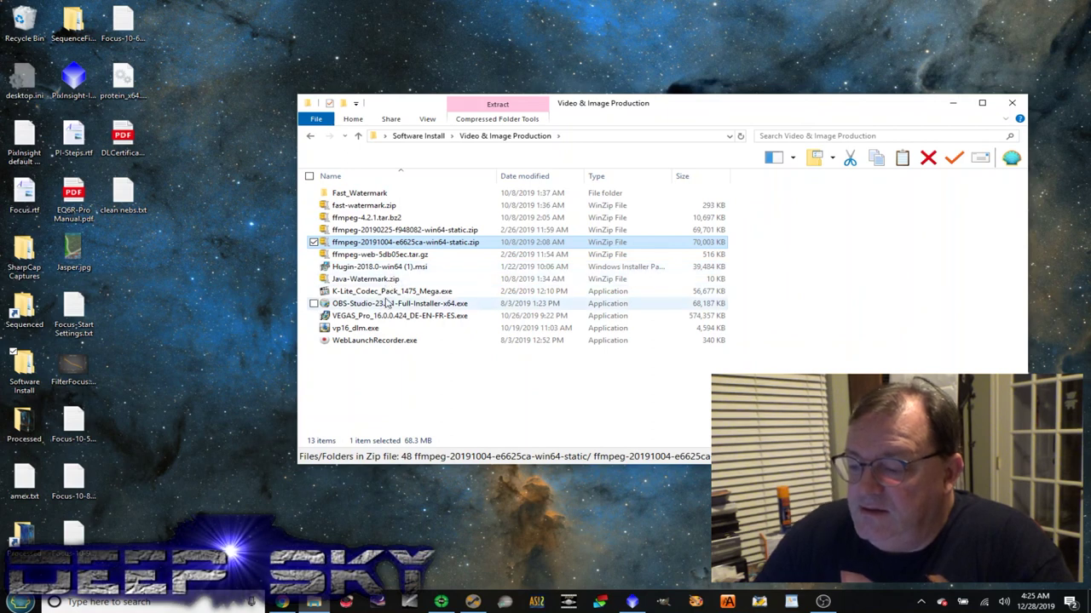
pyautogui.click(415, 292)
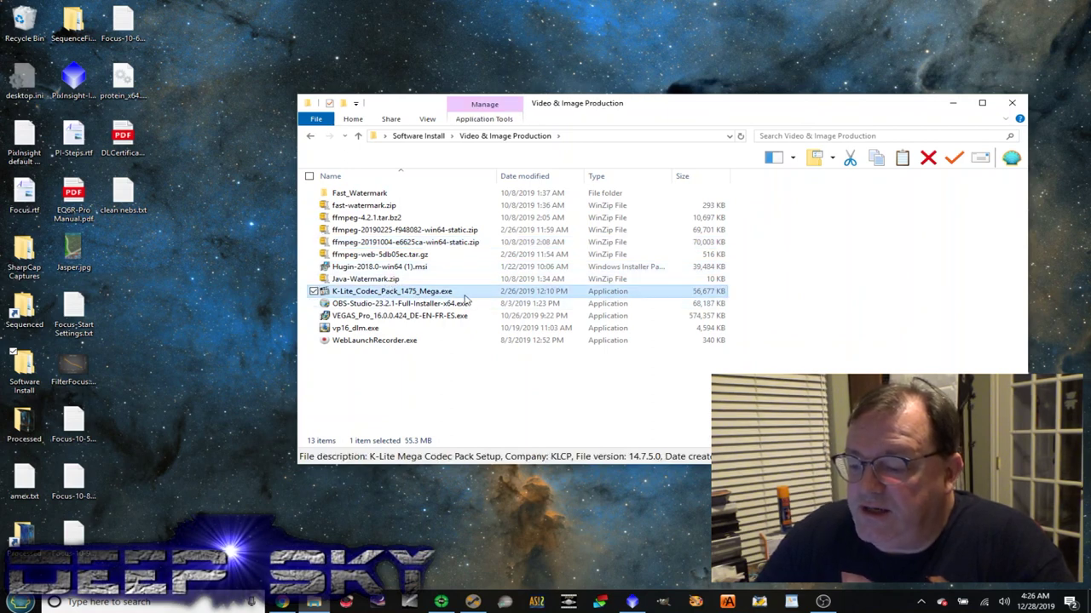
pyautogui.click(407, 304)
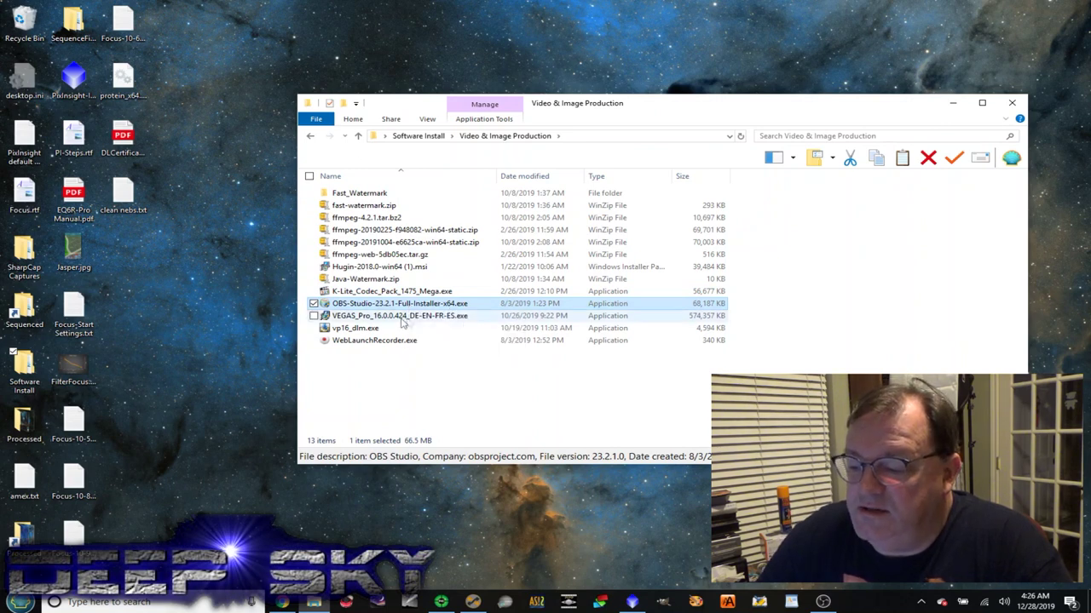
pyautogui.click(432, 318)
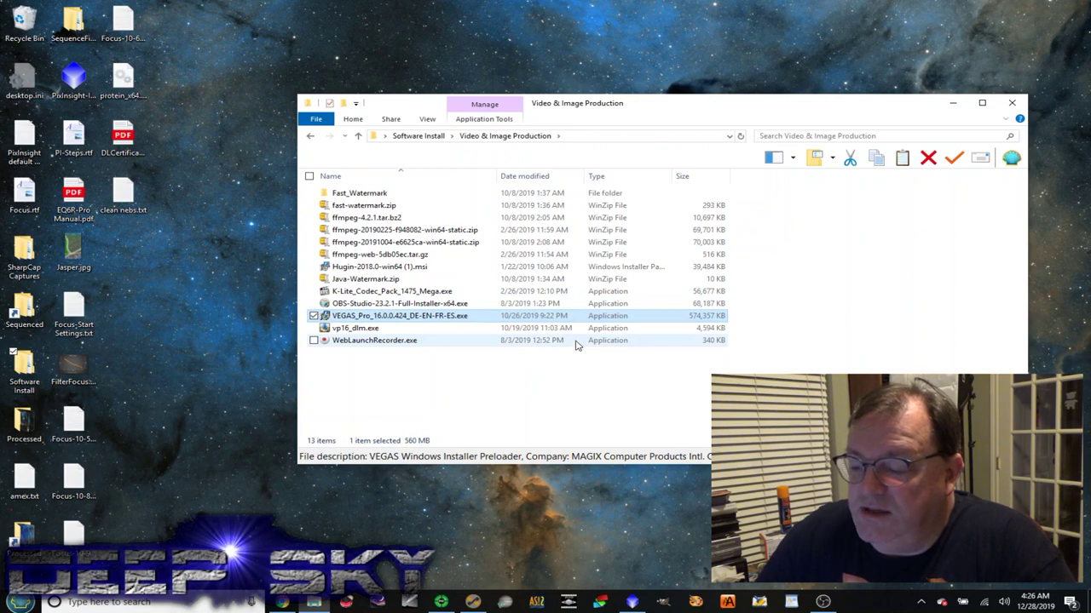
# Go back to Software Install, reopen the Essential folder, and close File Explorer.
pyautogui.click(426, 136)
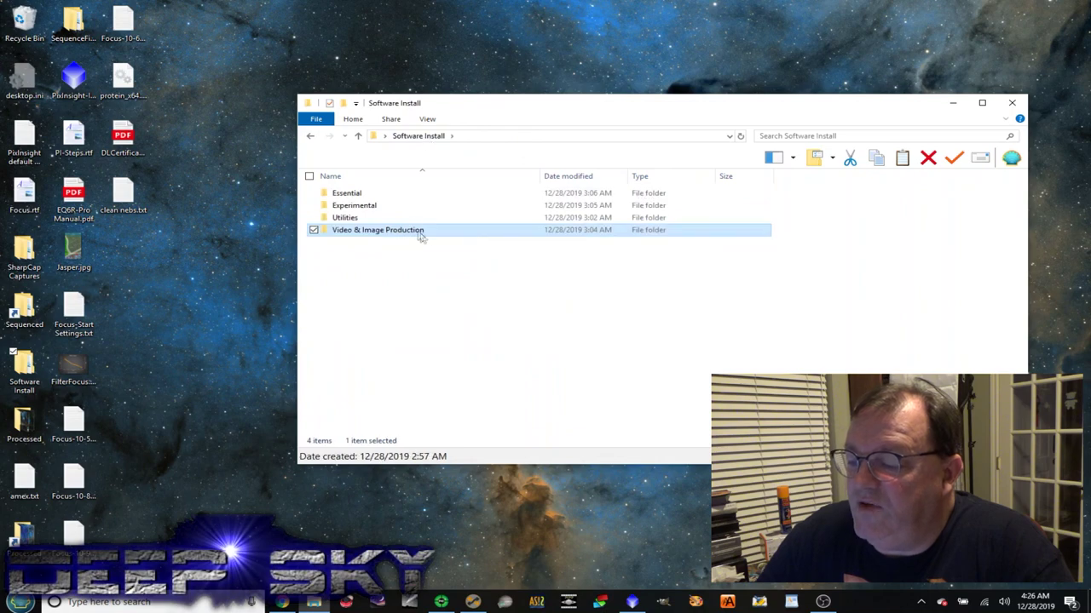
pyautogui.click(422, 193)
pyautogui.doubleClick(422, 192)
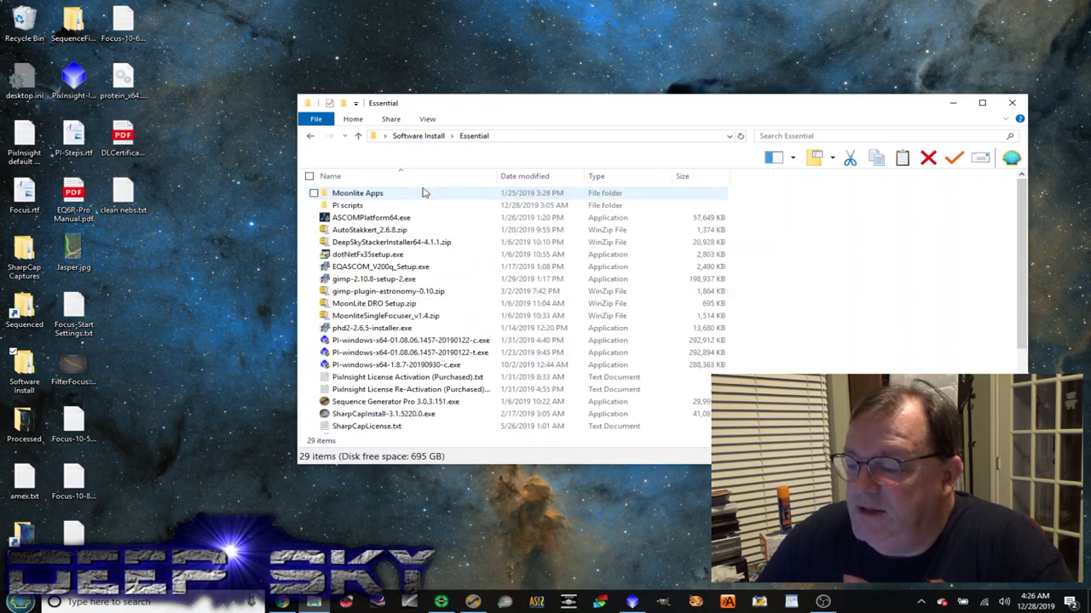
pyautogui.scroll(-3, 465, 289)
pyautogui.scroll(3, 467, 299)
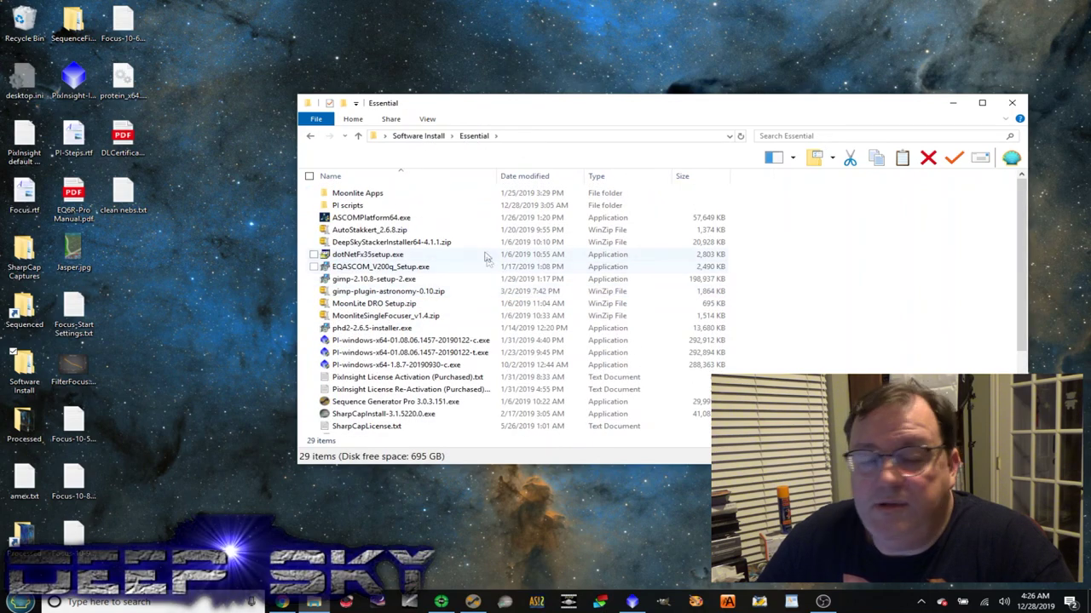
pyautogui.click(1013, 104)
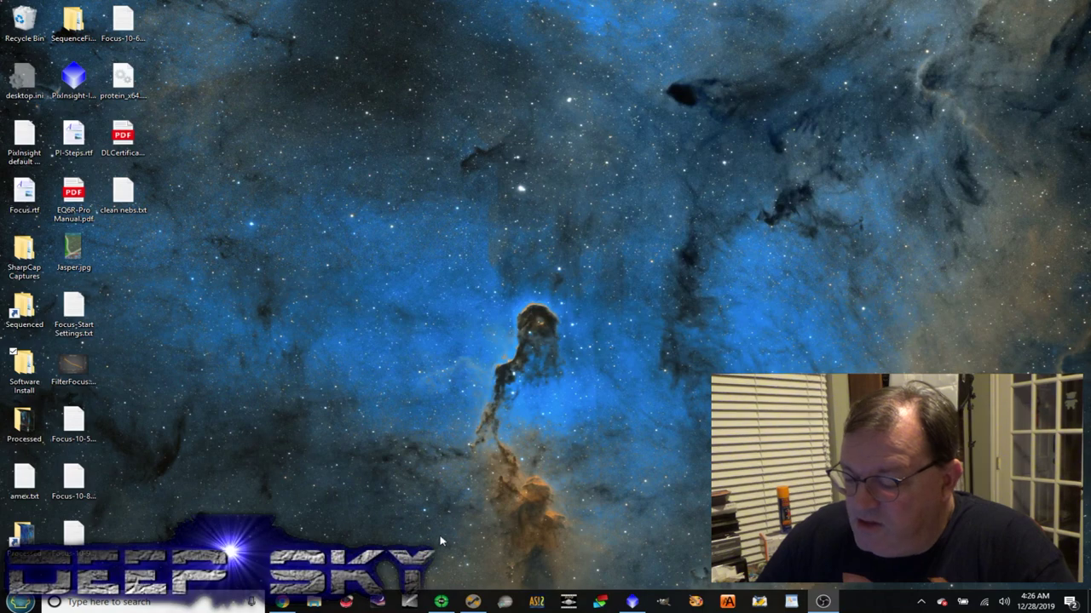
# Launch Stellarium from the taskbar and turn on deep-sky object markers and labels.
pyautogui.click(377, 601)
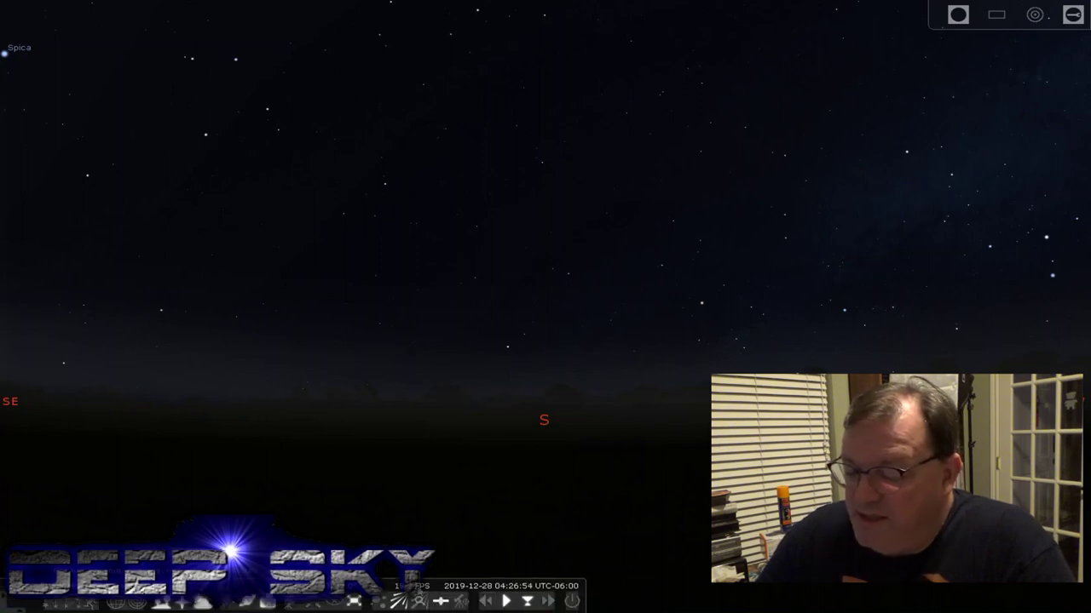
pyautogui.click(226, 603)
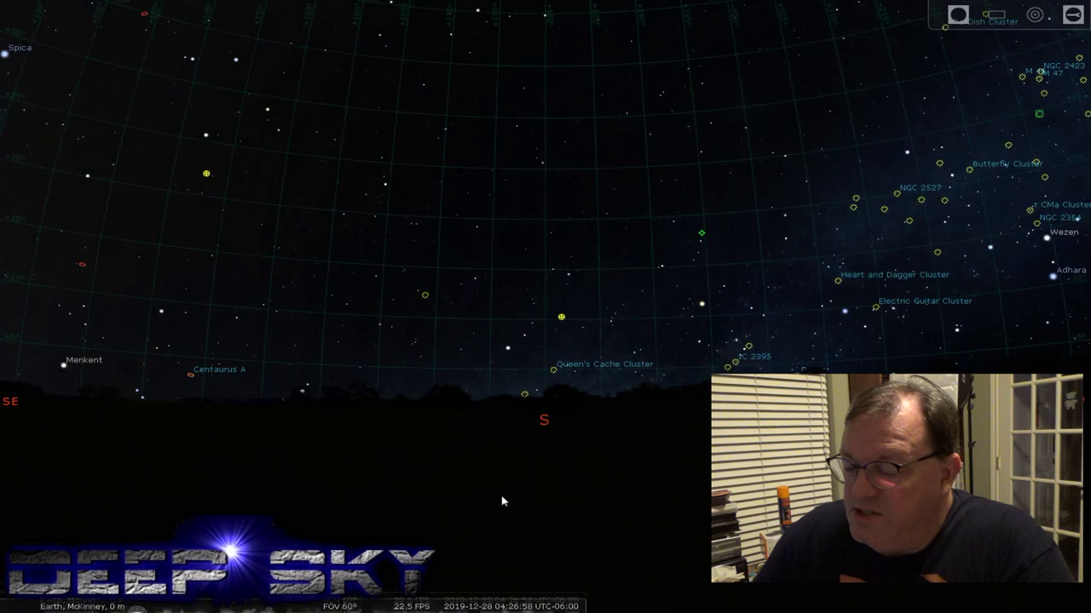
# Zoom out, tilt and turn toward the north-eastern sky, then zoom in on M 3 and M 53 near Arcturus.
pyautogui.scroll(-5, 500, 499)
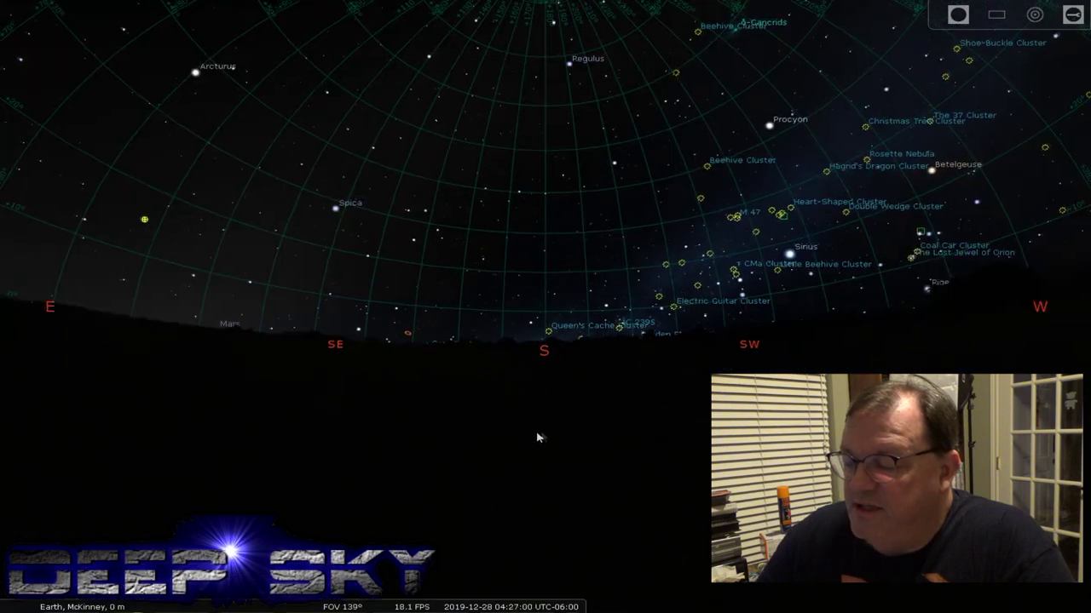
pyautogui.scroll(-3, 540, 445)
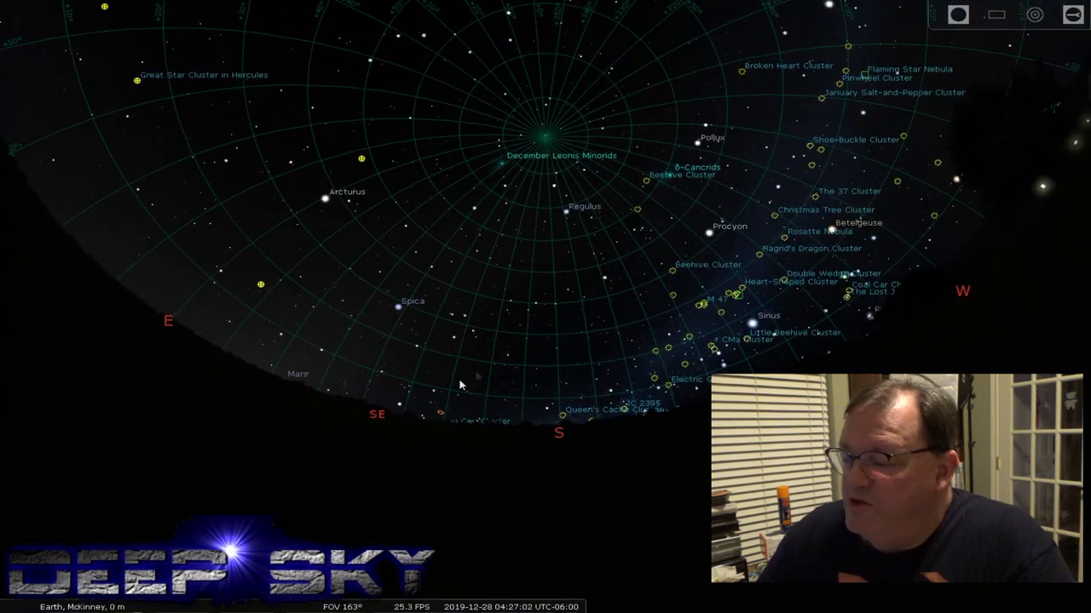
pyautogui.moveTo(463, 386); pyautogui.dragTo(417, 385)
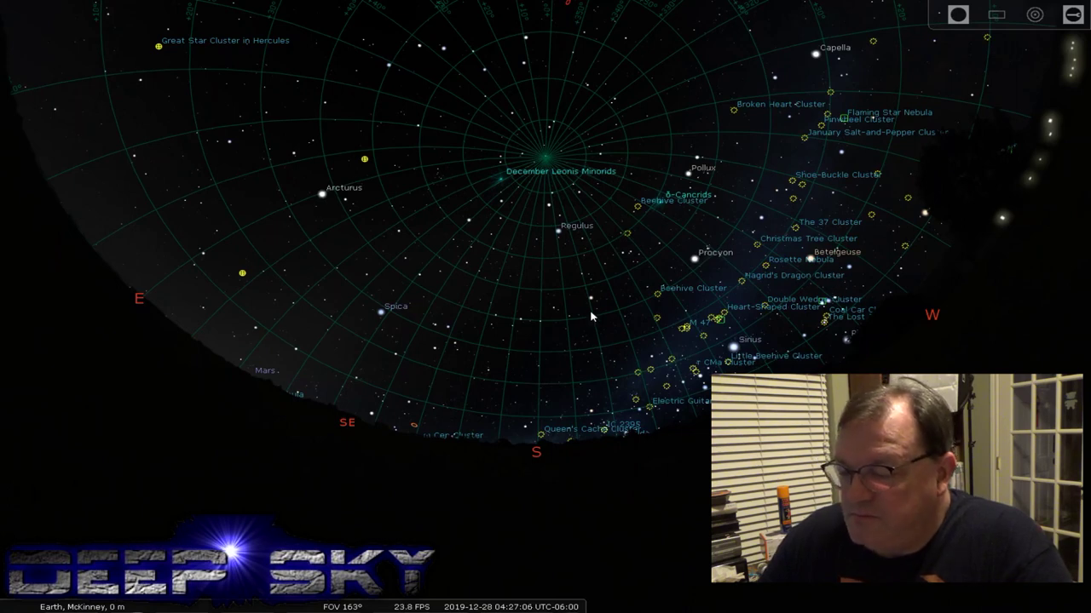
pyautogui.moveTo(610, 339); pyautogui.dragTo(815, 308)
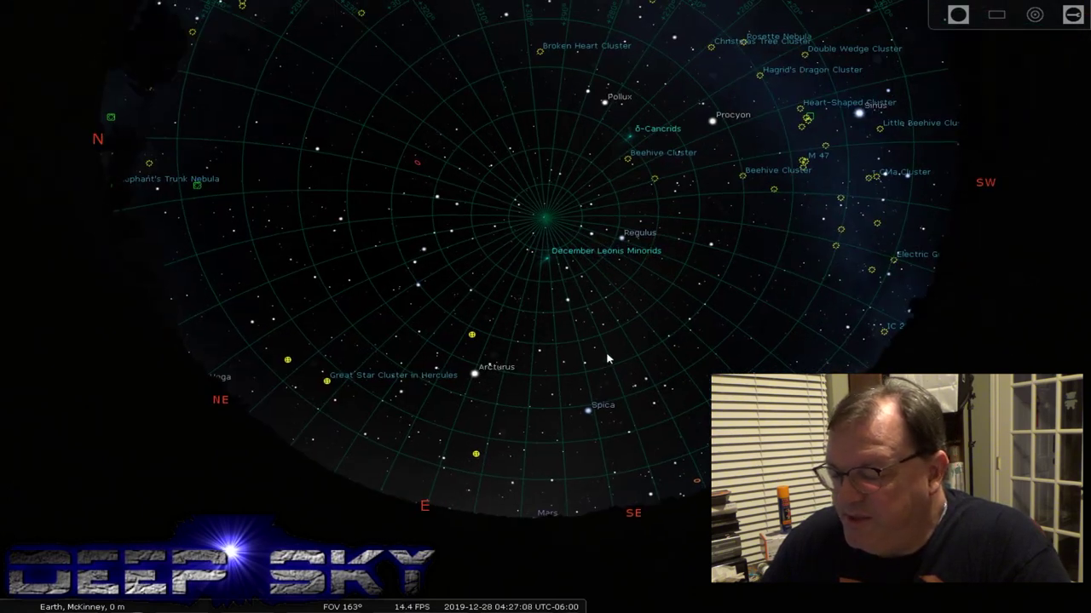
pyautogui.scroll(5, 541, 353)
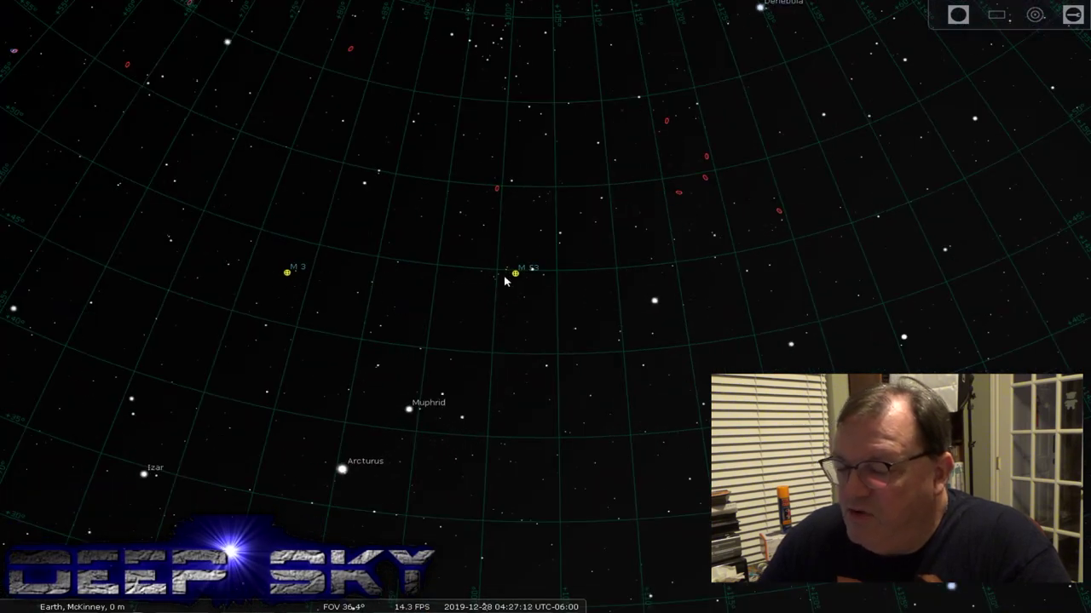
# Select M 53, zoom in, and overlay the ZWO ASI1600 sensor frame on it.
pyautogui.doubleClick(516, 274)
pyautogui.scroll(4, 609, 364)
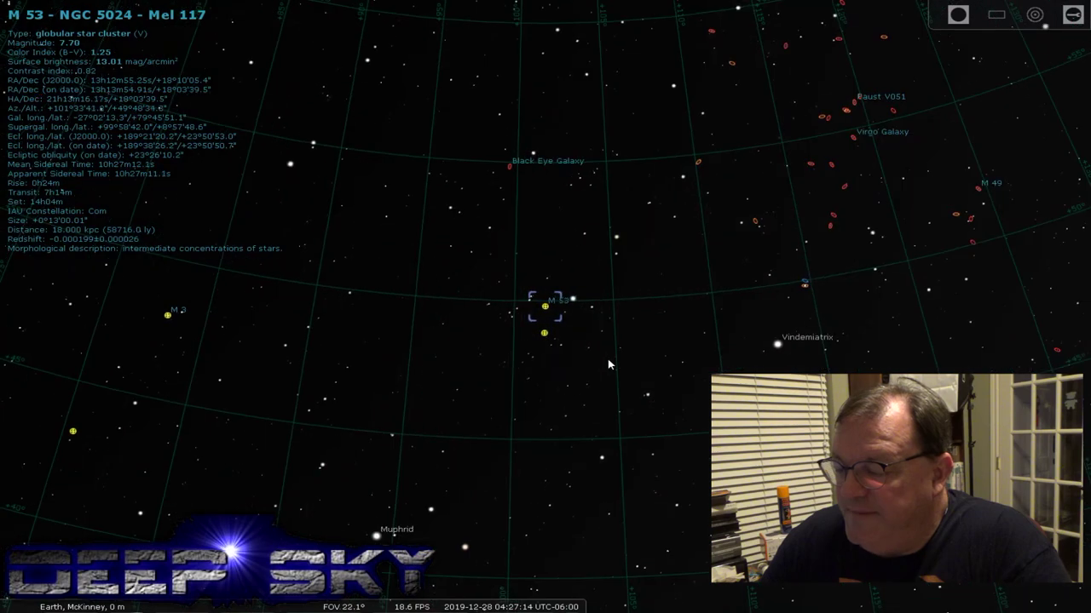
pyautogui.scroll(8, 608, 364)
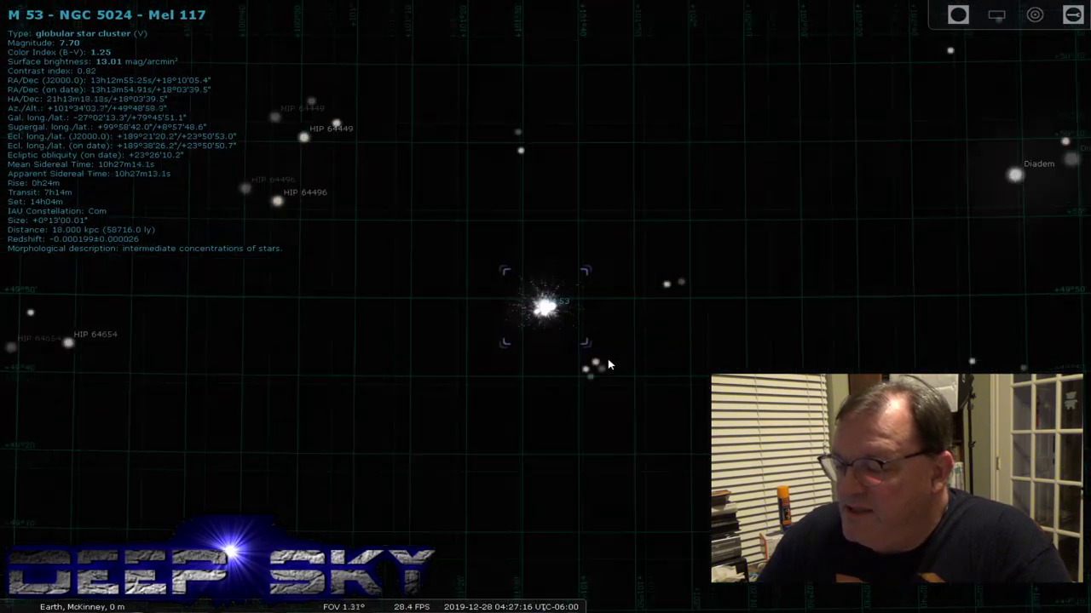
pyautogui.click(997, 15)
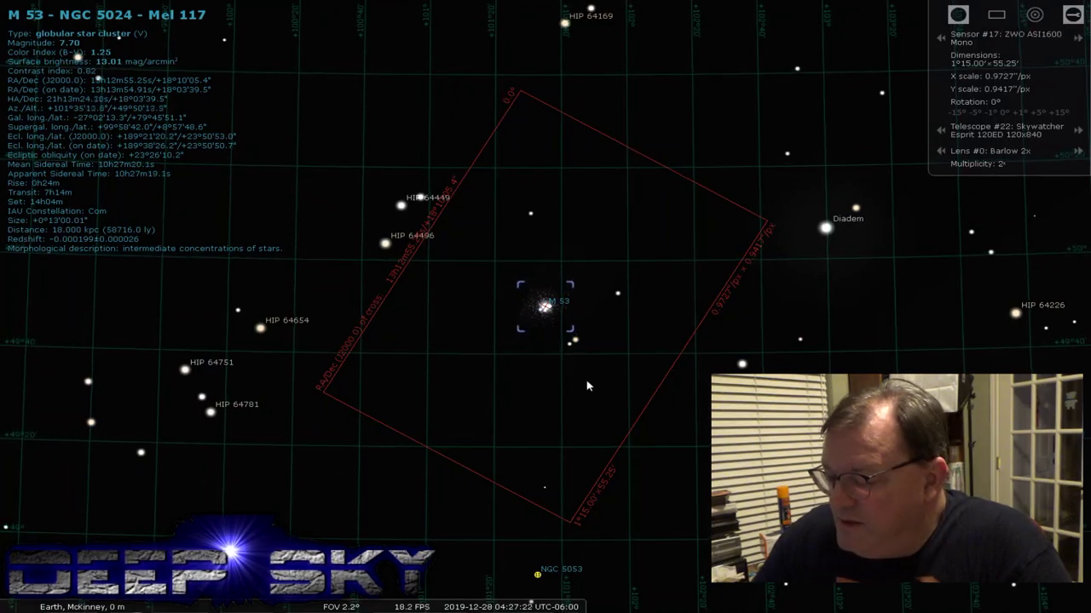
# Zoom out, rotate the sky, recentre on M 53, and speed up time.
pyautogui.scroll(-8, 587, 386)
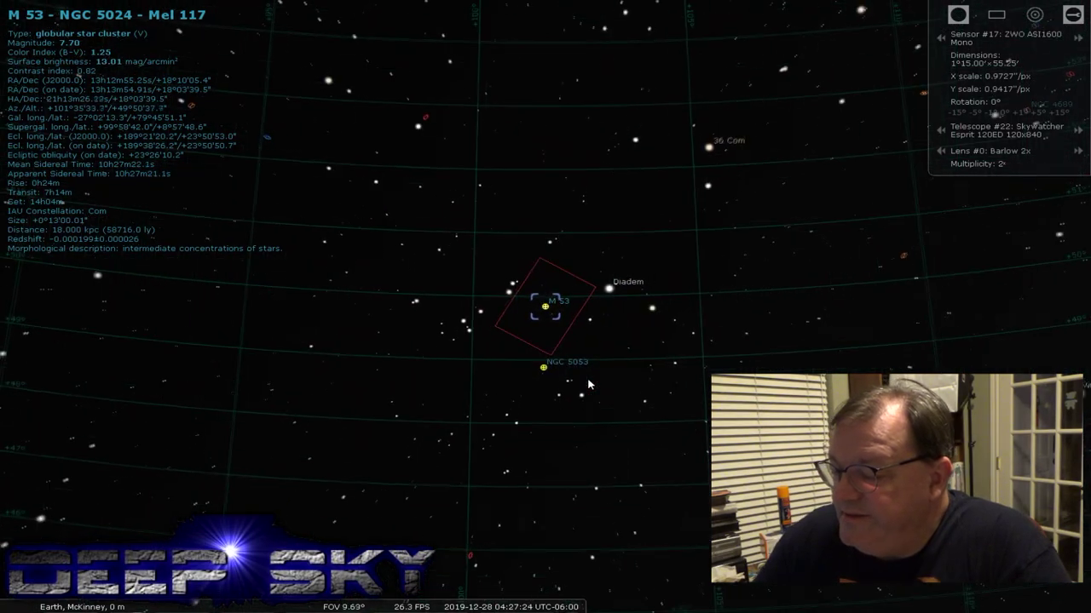
pyautogui.scroll(-10, 588, 384)
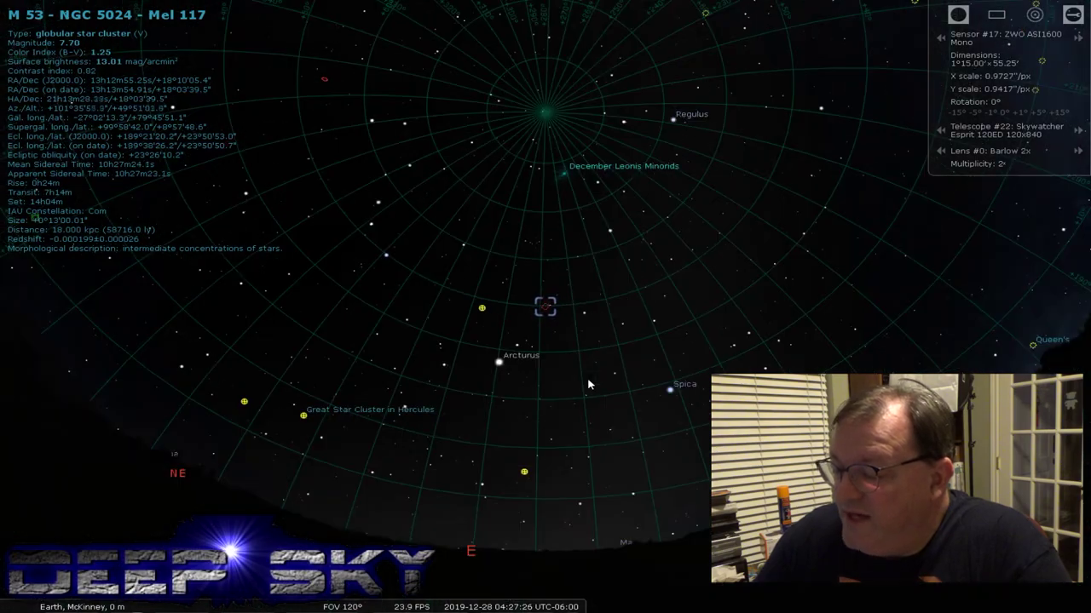
pyautogui.moveTo(691, 338); pyautogui.dragTo(425, 256)
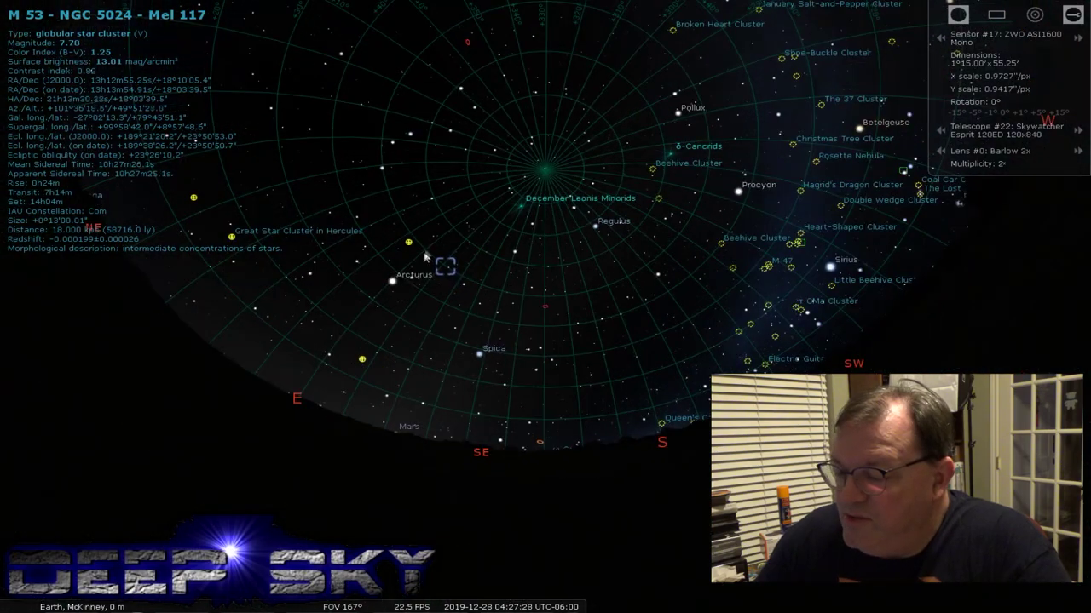
pyautogui.press('space')
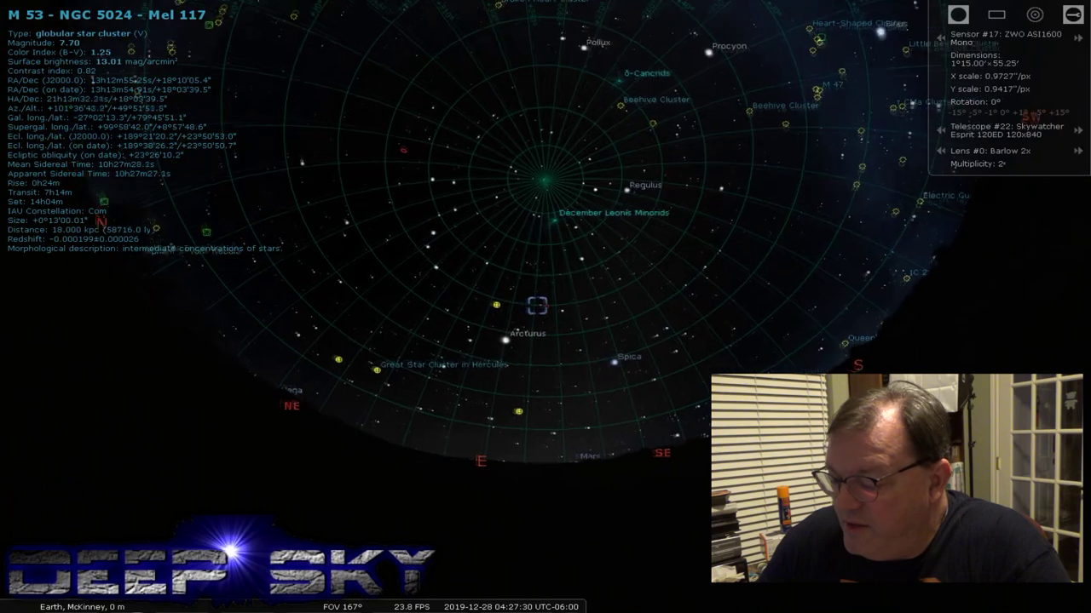
pyautogui.click(550, 603)
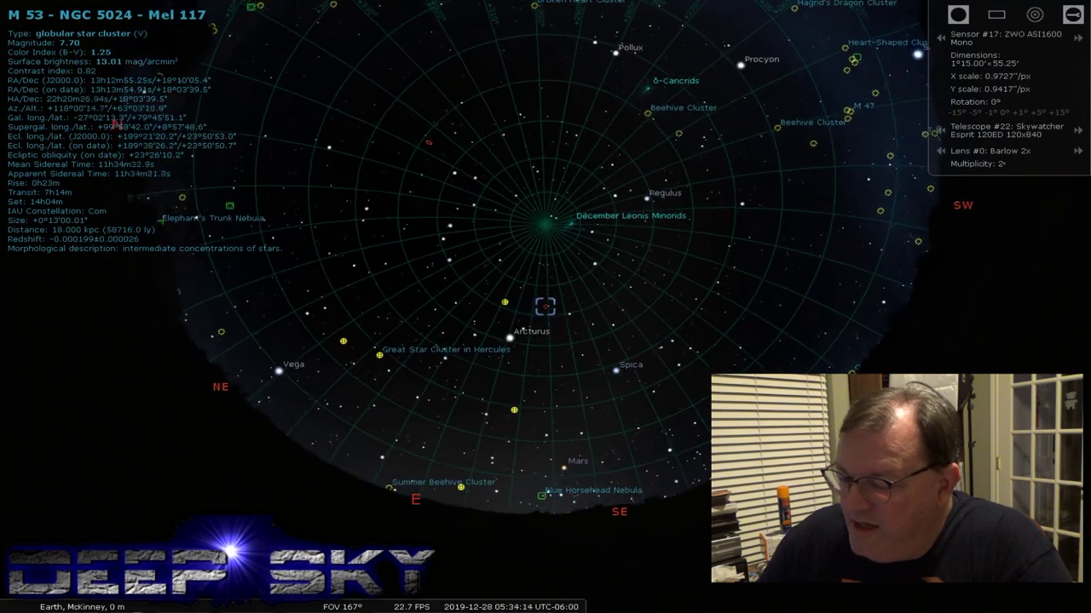
# Return time to its normal rate around 07:46, then quit Stellarium.
pyautogui.moveTo(457, 562)
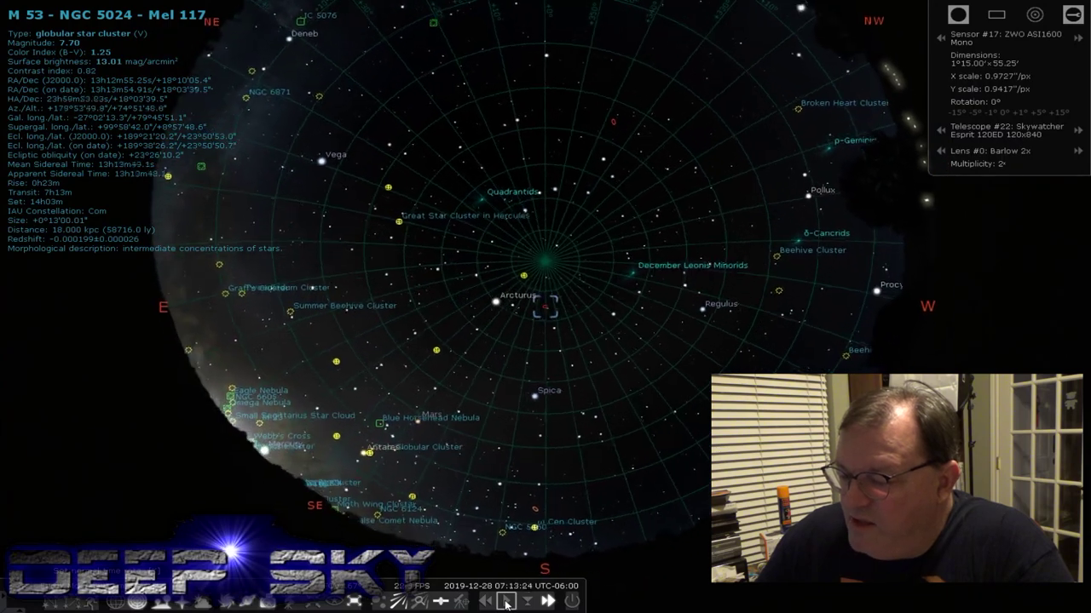
pyautogui.click(506, 601)
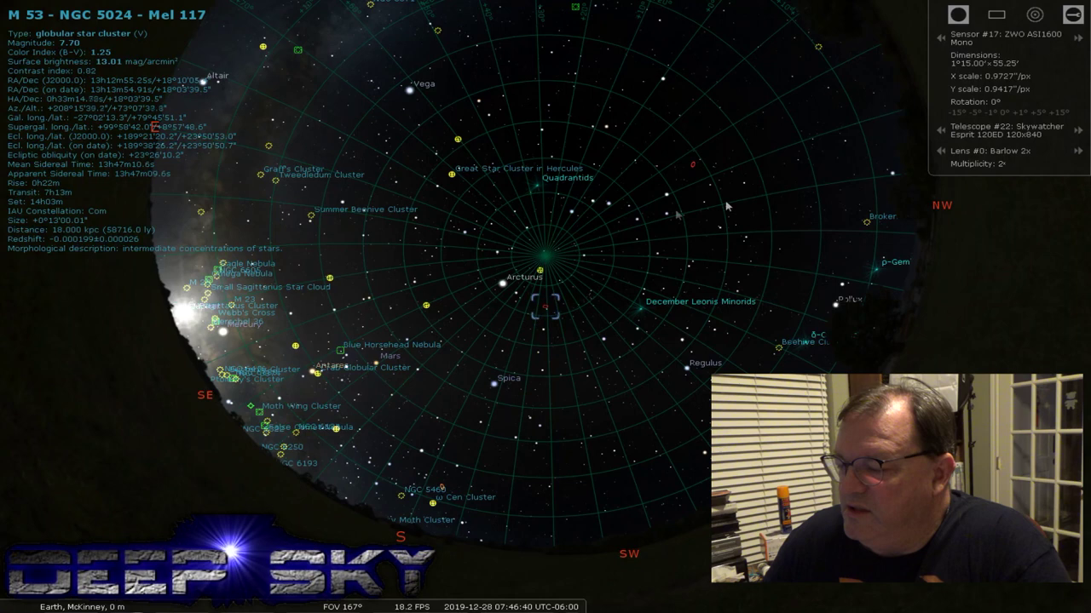
pyautogui.moveTo(397, 603)
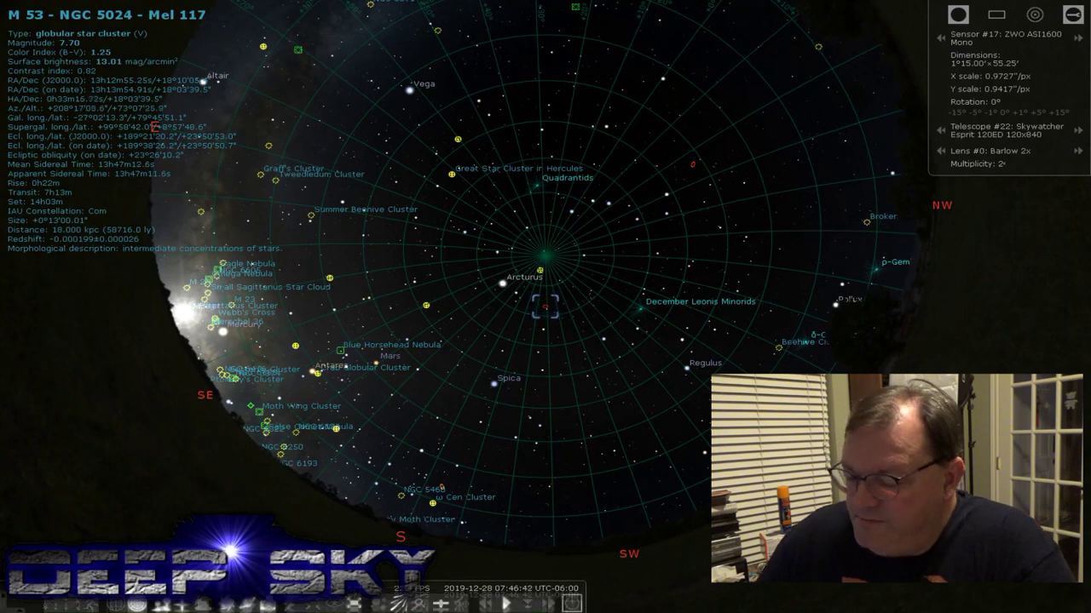
pyautogui.click(573, 603)
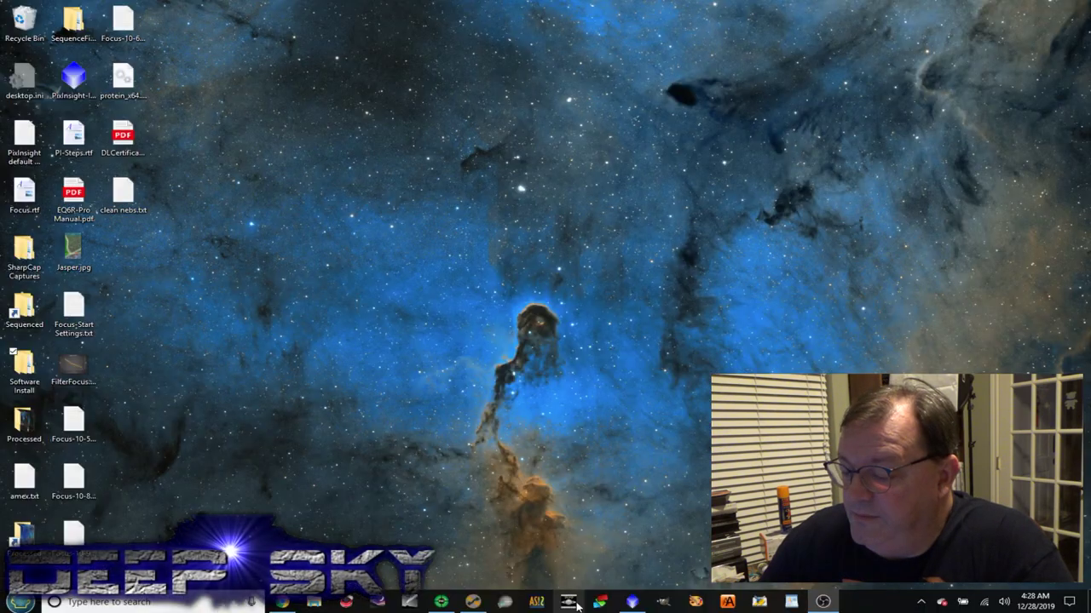
# Launch PHD2 and check that its equipment stays ZWO ASI Camera and SkyWatcher Telescope (ASCOM).
pyautogui.click(442, 601)
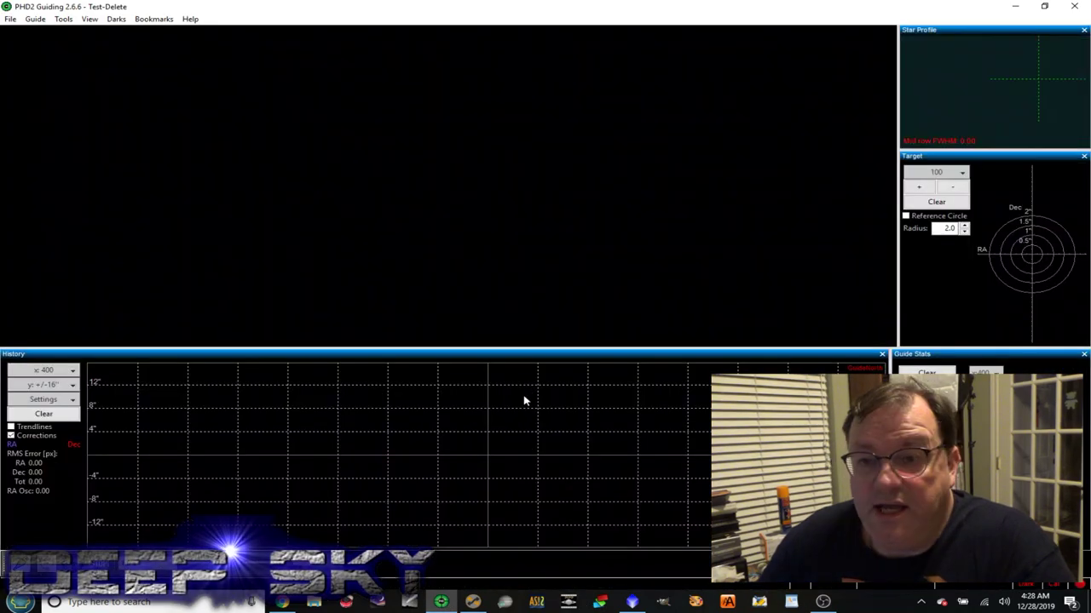
pyautogui.click(22, 564)
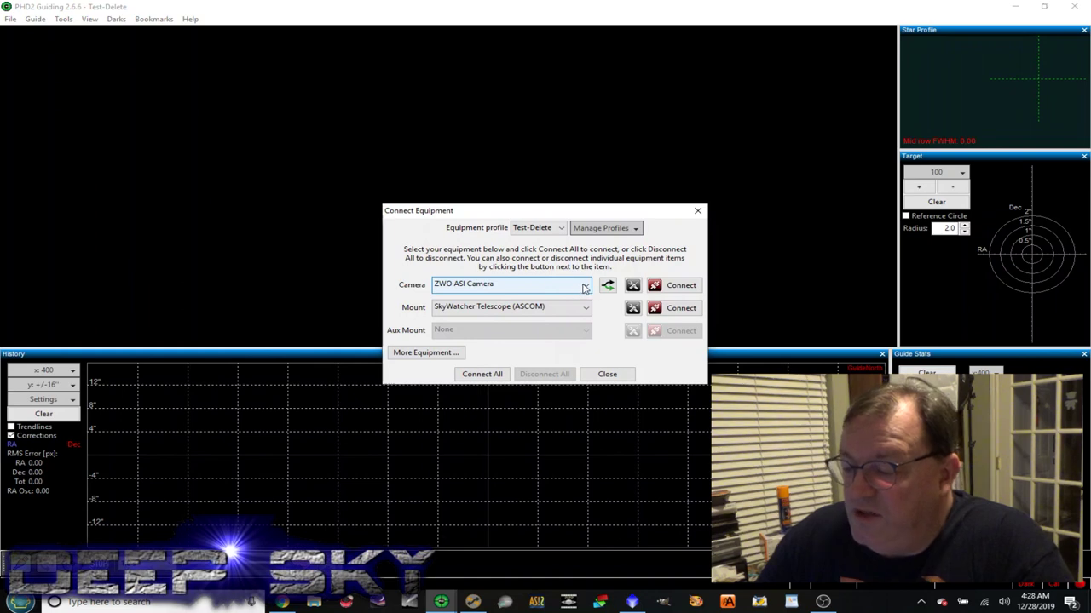
pyautogui.click(585, 286)
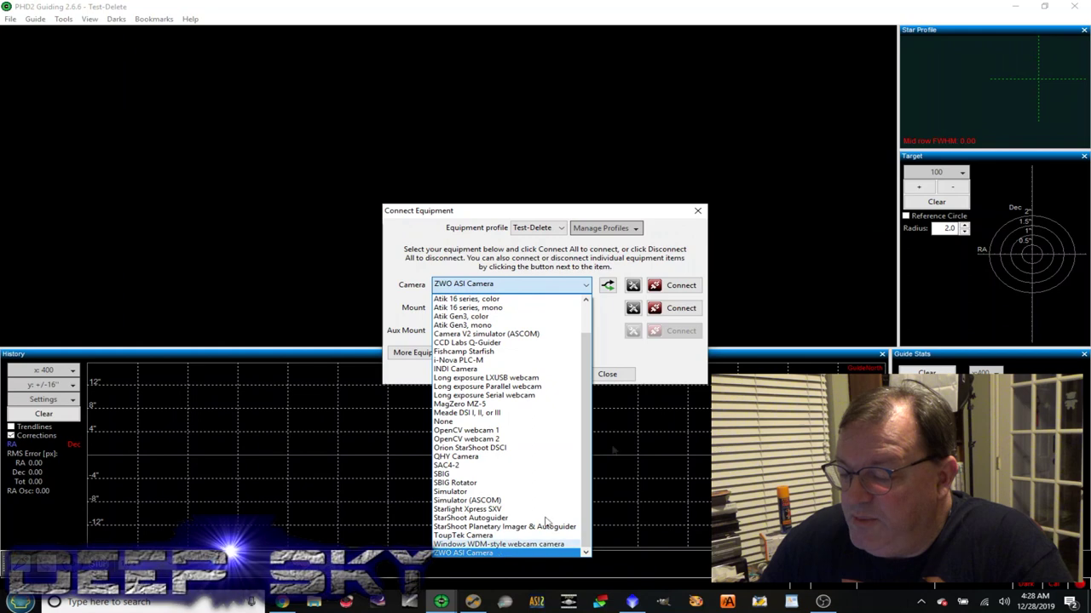
pyautogui.click(673, 239)
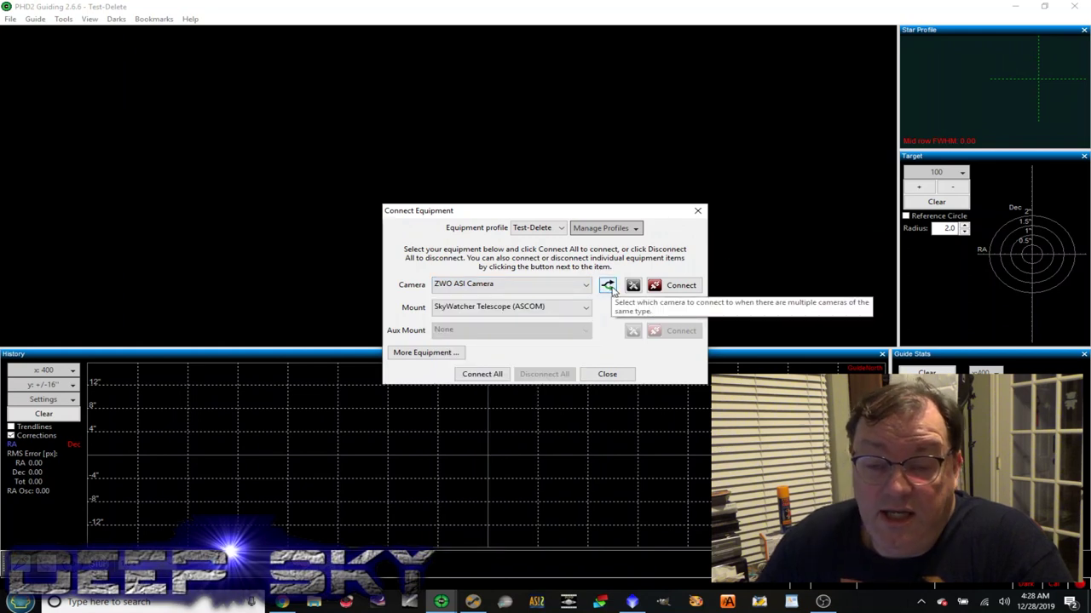
pyautogui.click(582, 311)
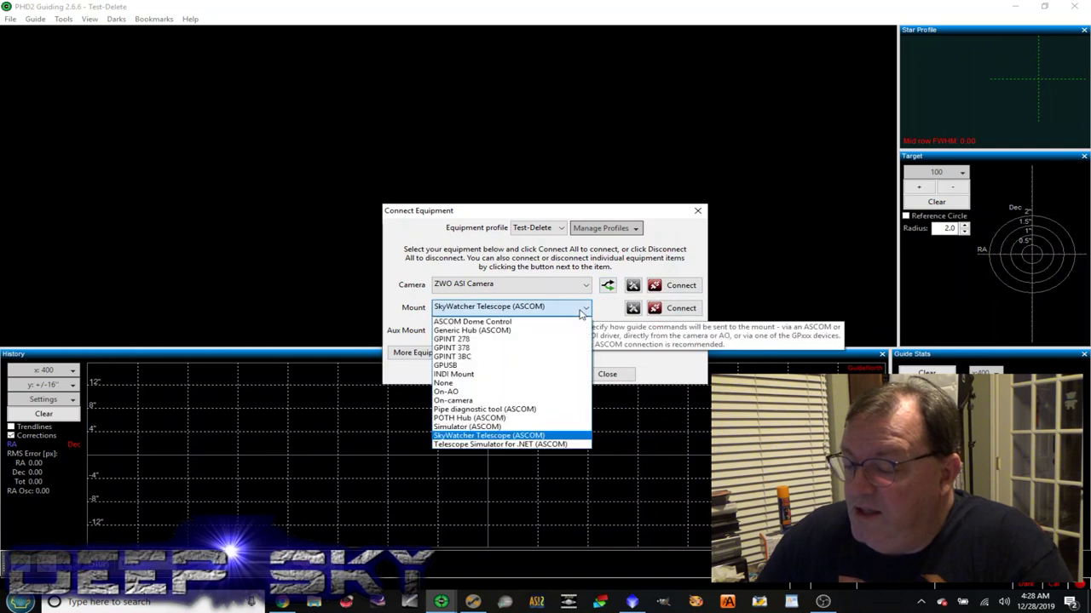
pyautogui.click(582, 309)
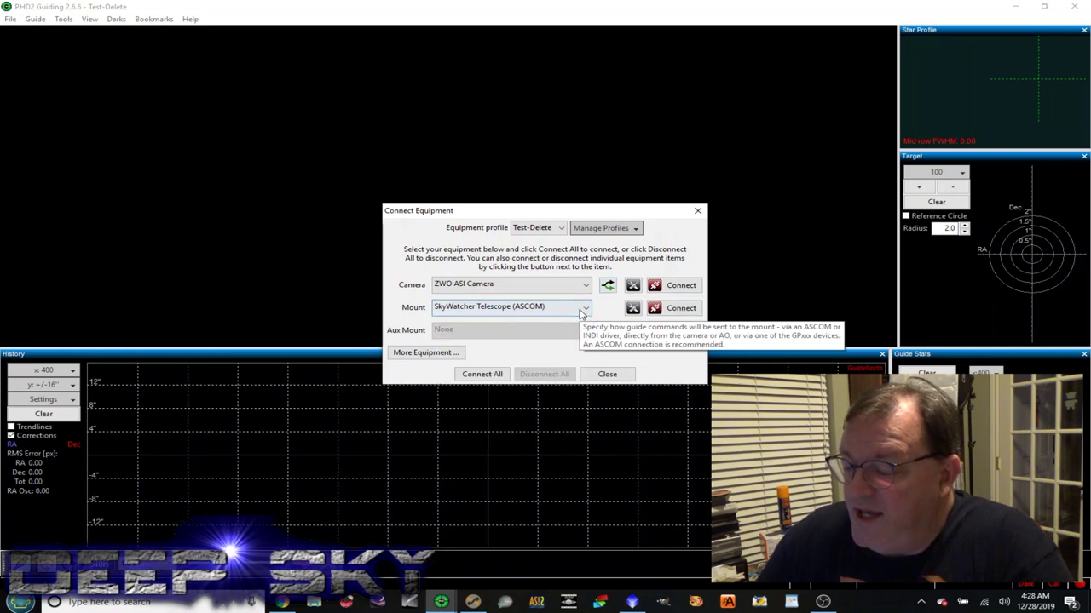
pyautogui.click(608, 374)
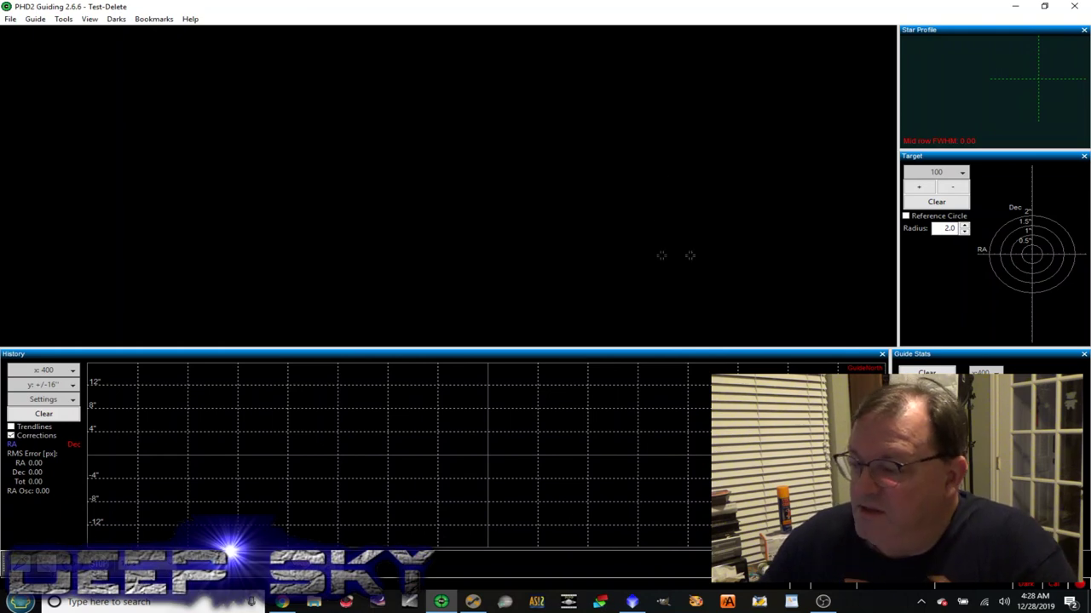
# Select the M66_LeoTriplet target, moving the sequence window aside to show its framed image.
pyautogui.click(474, 602)
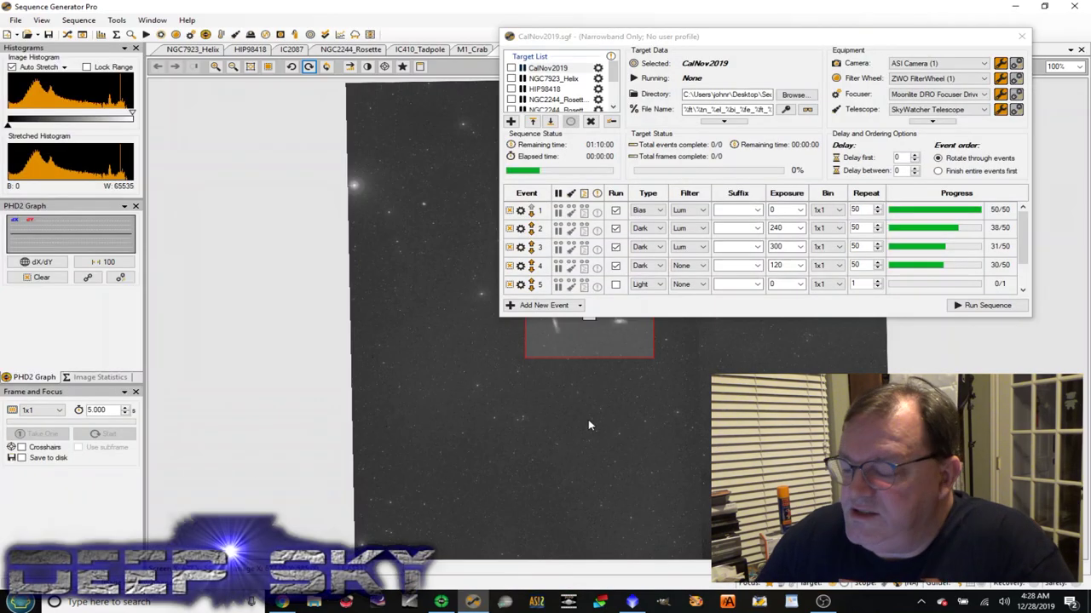
pyautogui.moveTo(772, 39); pyautogui.dragTo(688, 77)
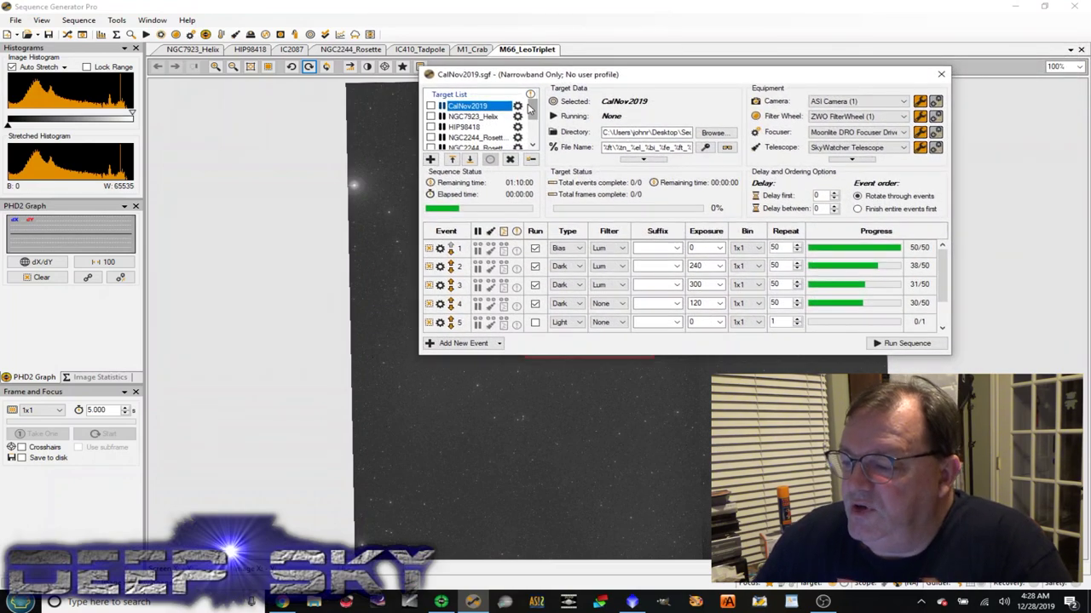
pyautogui.scroll(-1, 532, 137)
pyautogui.scroll(-3, 533, 136)
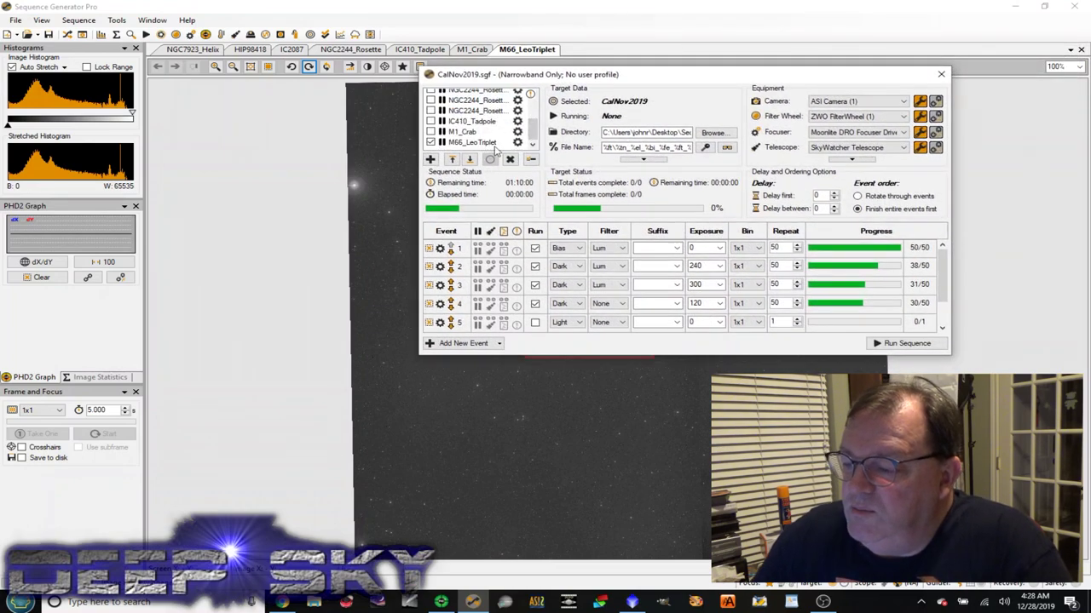
pyautogui.click(487, 143)
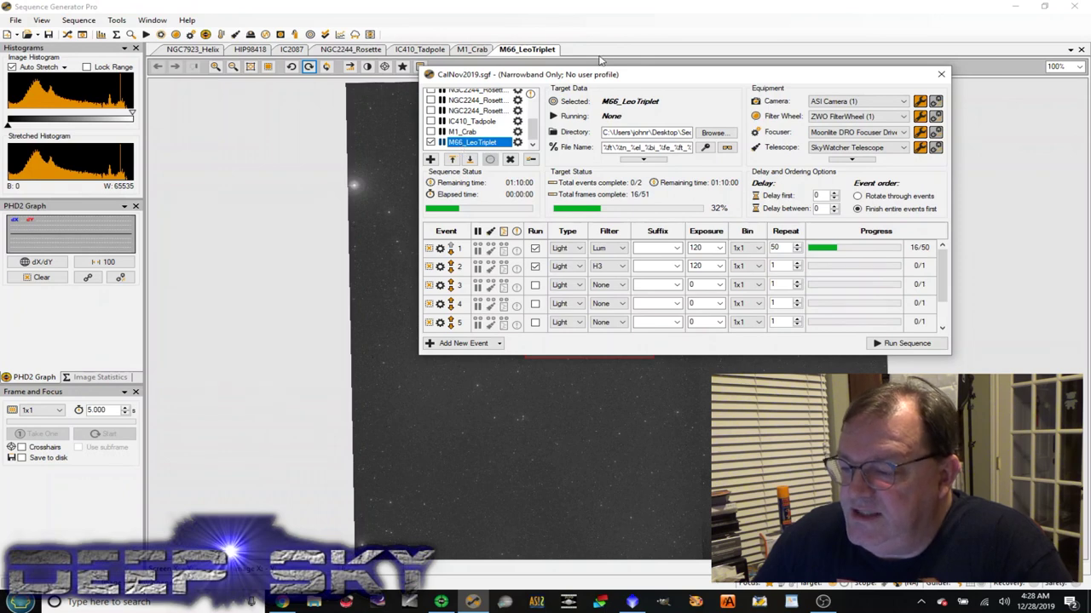
pyautogui.moveTo(612, 75); pyautogui.dragTo(962, 63)
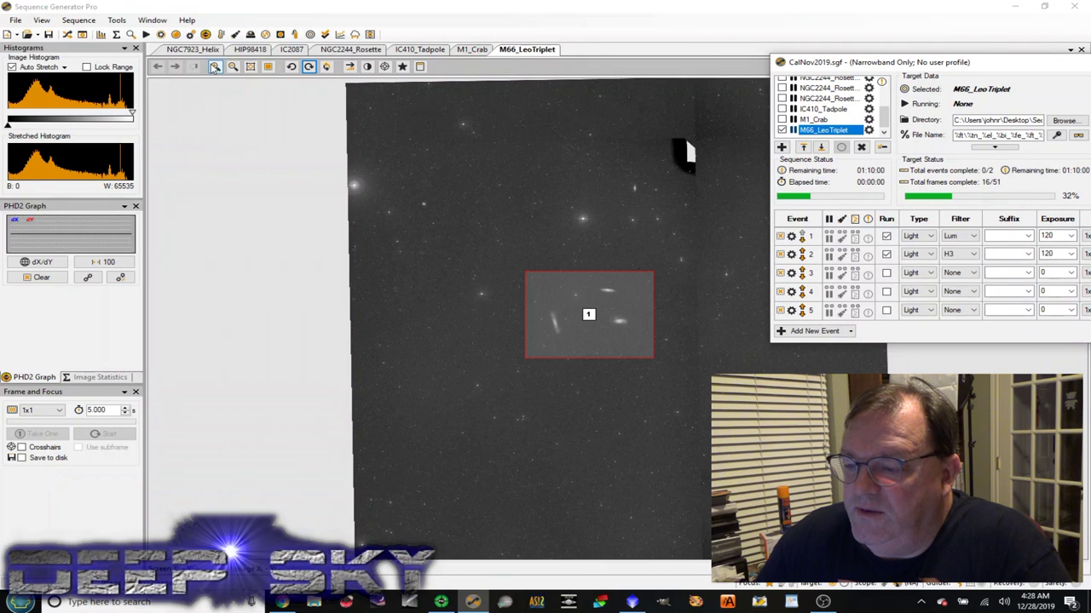
# Zoom in six times on the Leo Triplet framing box and move the sequence window to show its equipment list.
pyautogui.click(214, 66)
pyautogui.click(214, 66)
pyautogui.click(215, 67)
pyautogui.click(215, 66)
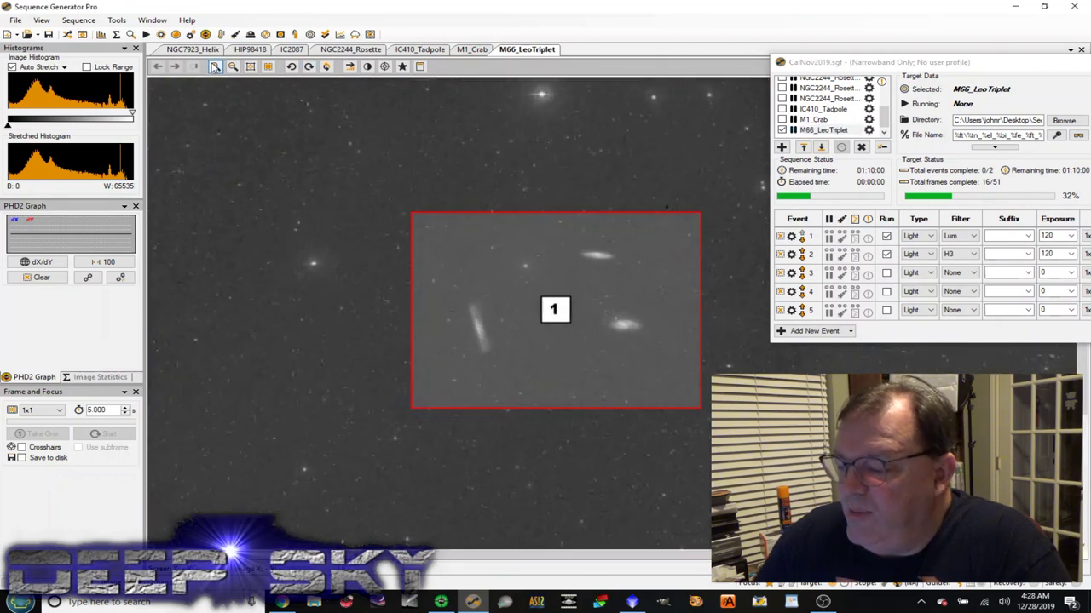
pyautogui.click(214, 67)
pyautogui.click(215, 67)
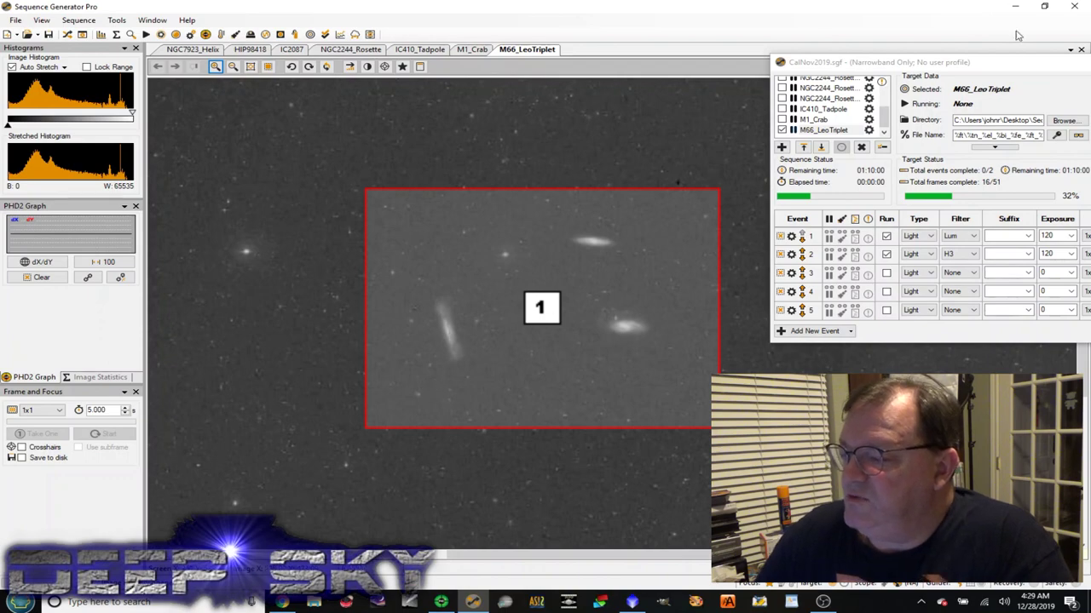
pyautogui.moveTo(1015, 70); pyautogui.dragTo(749, 53)
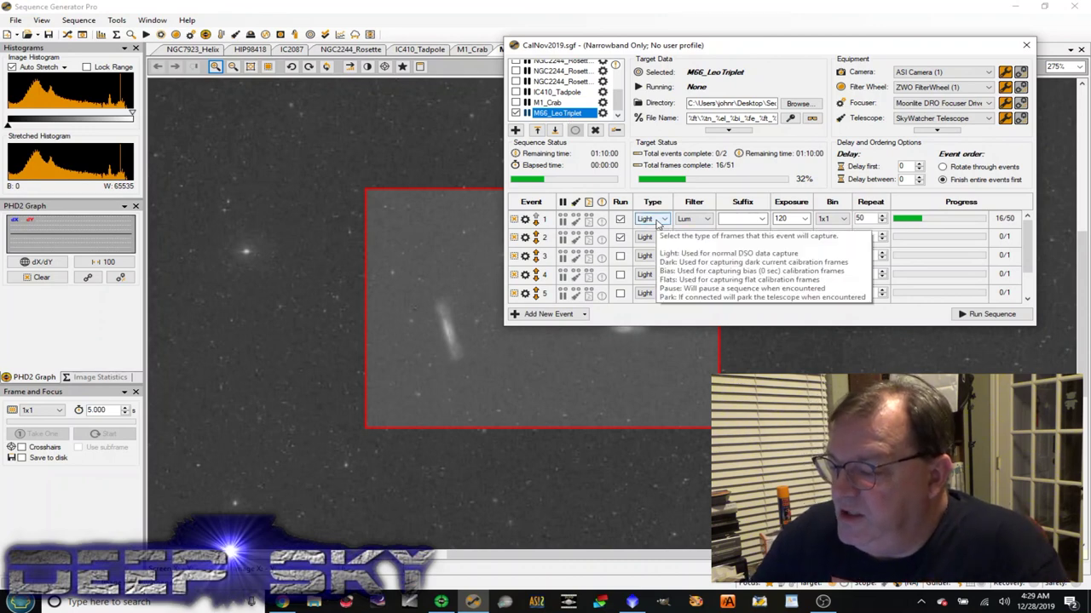
# Keep event 2 enabled and set its H3 repeat count to 50, totalling 100 frames.
pyautogui.click(619, 238)
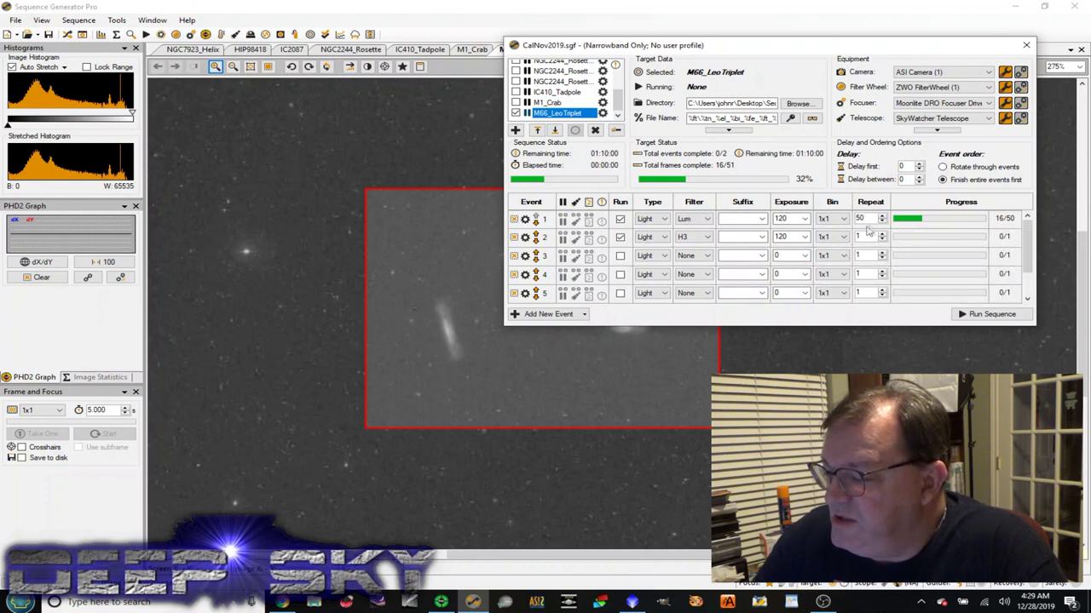
pyautogui.doubleClick(878, 219)
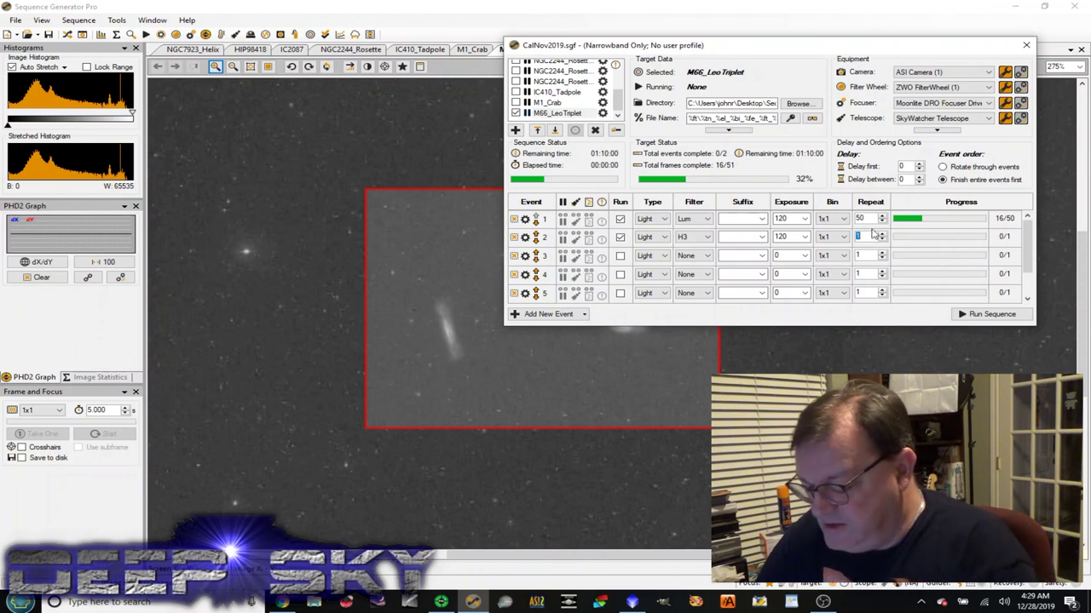
pyautogui.write('50')
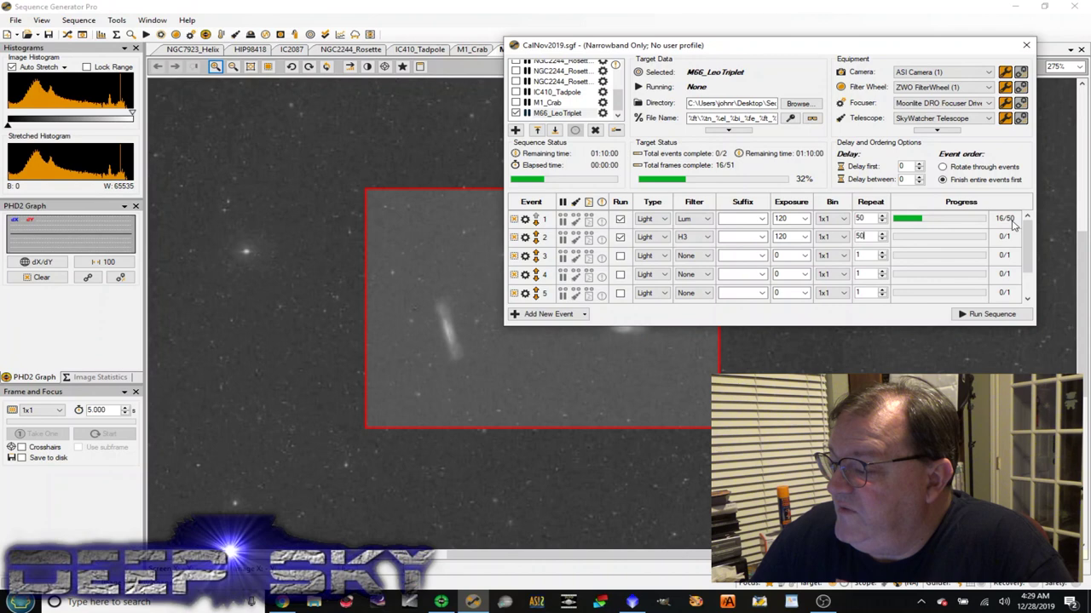
pyautogui.press('Tab')
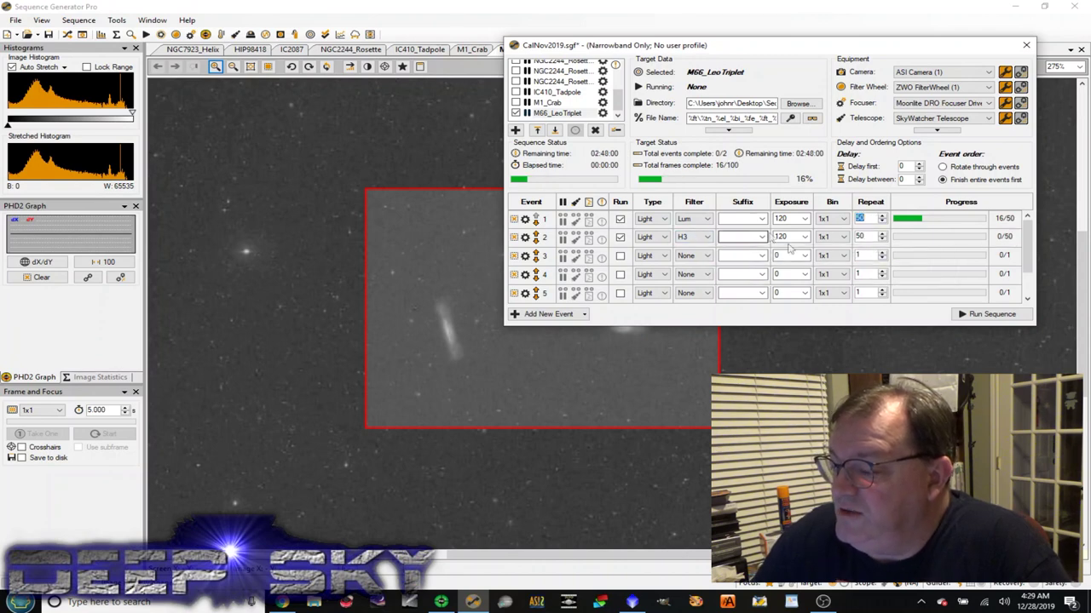
# Browse for a different save folder, then cancel without changing the directory.
pyautogui.click(799, 103)
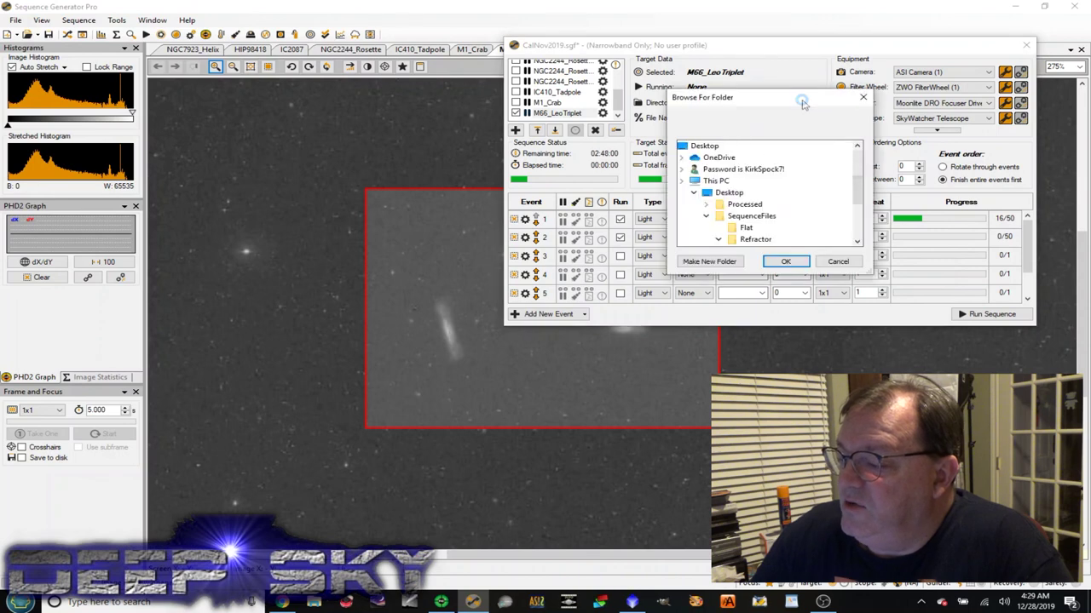
pyautogui.moveTo(857, 176)
pyautogui.mouseDown()
pyautogui.moveTo(860, 208)
pyautogui.moveTo(863, 196)
pyautogui.mouseUp()
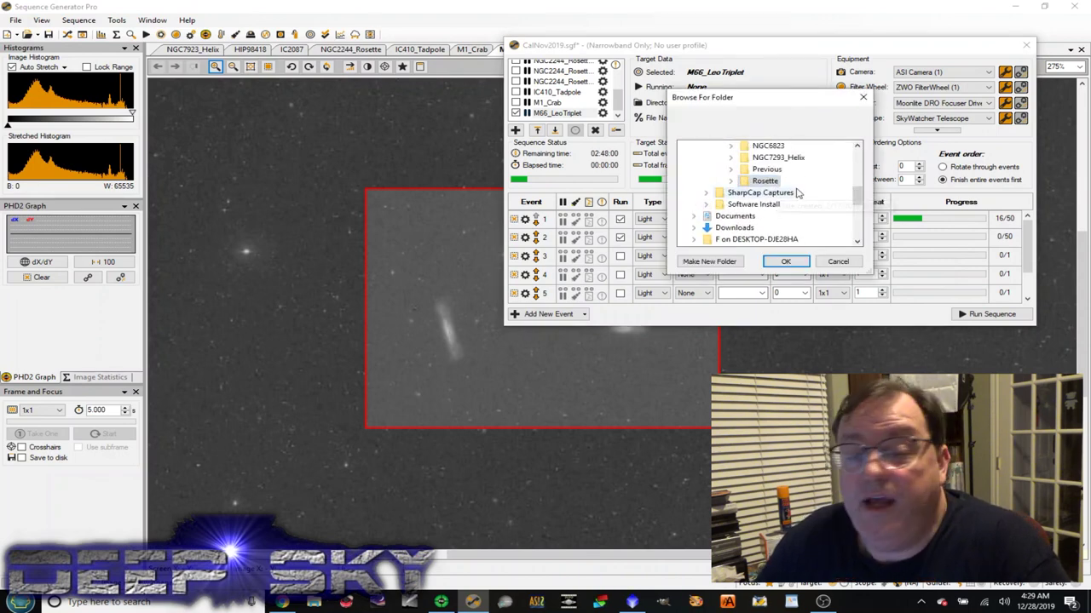
pyautogui.click(837, 262)
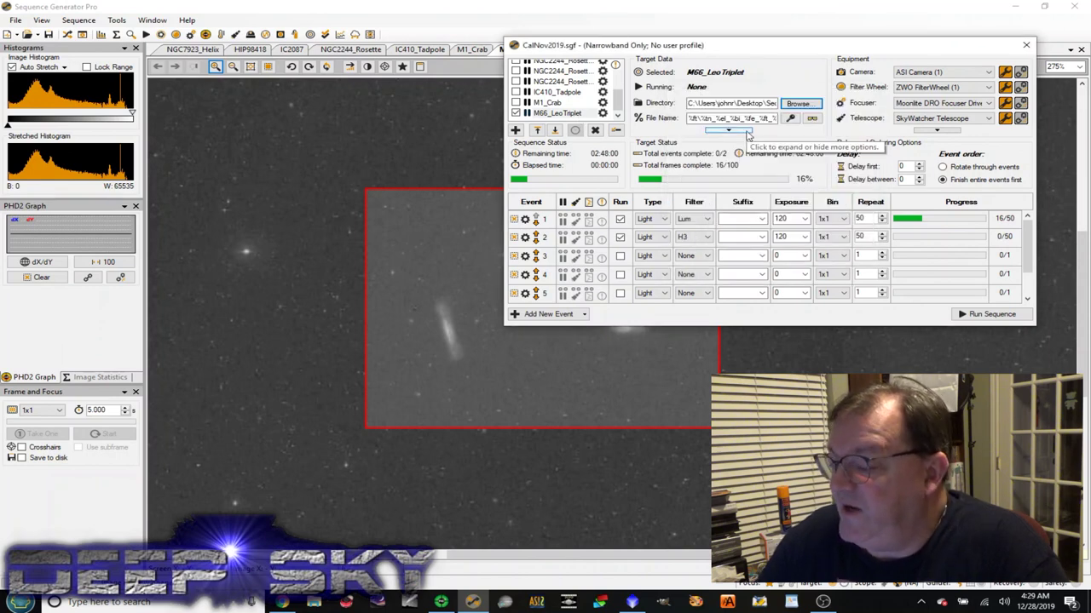
# Preview event 1's file path and highlight its target, exposure, focuser position and frame number parts.
pyautogui.click(812, 118)
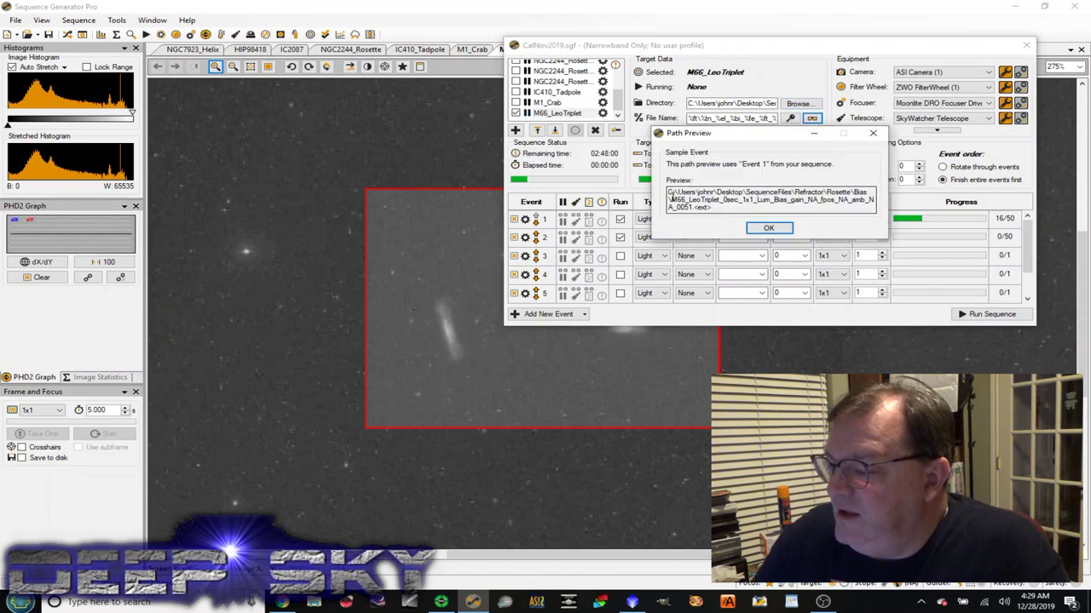
pyautogui.moveTo(670, 199); pyautogui.dragTo(700, 200)
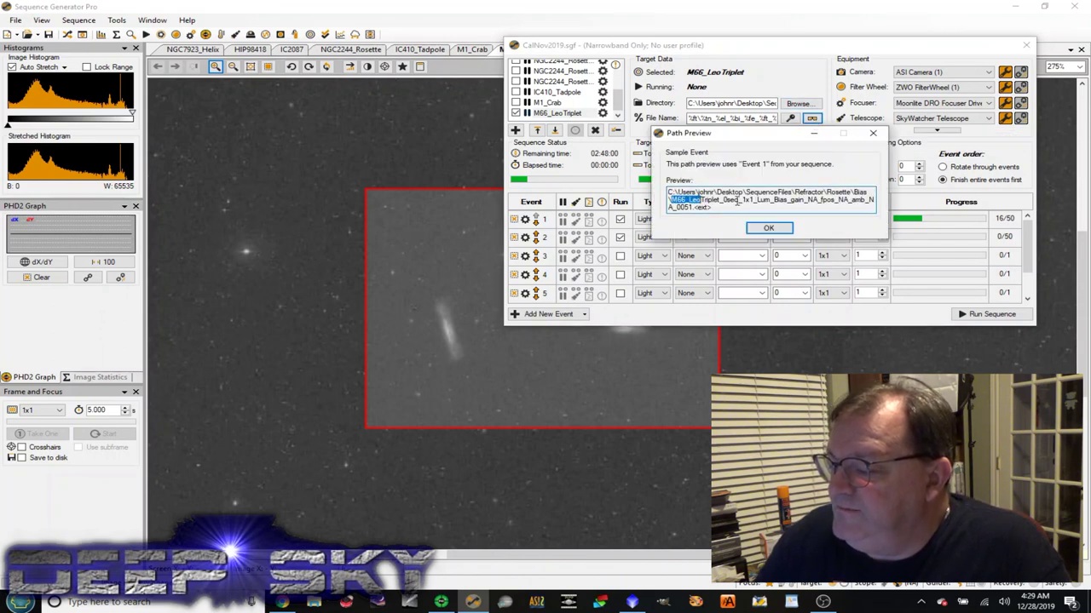
pyautogui.moveTo(723, 200); pyautogui.dragTo(764, 202)
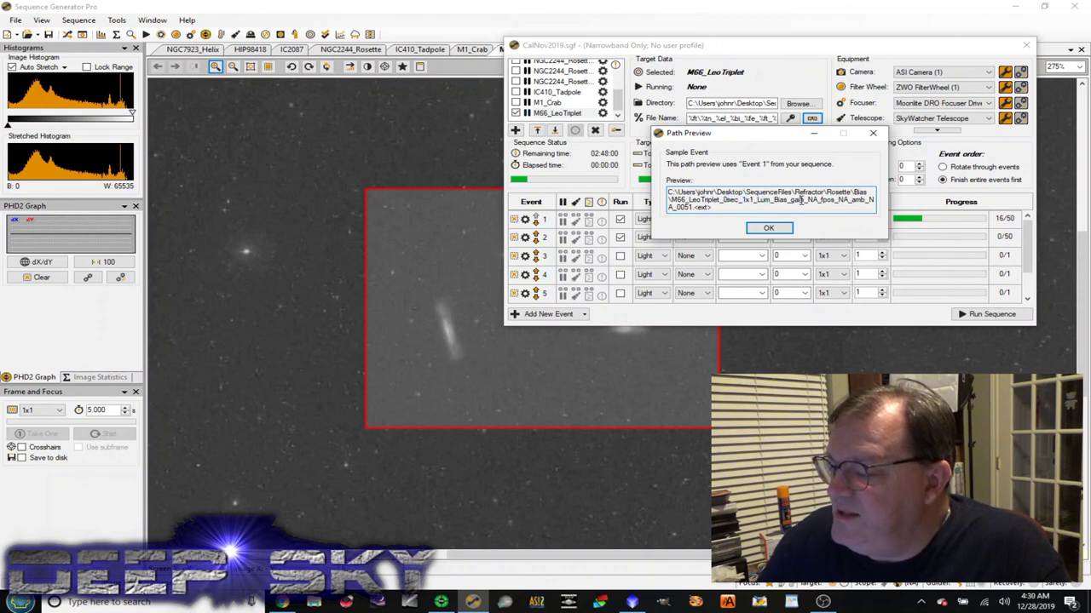
pyautogui.moveTo(820, 200); pyautogui.dragTo(874, 201)
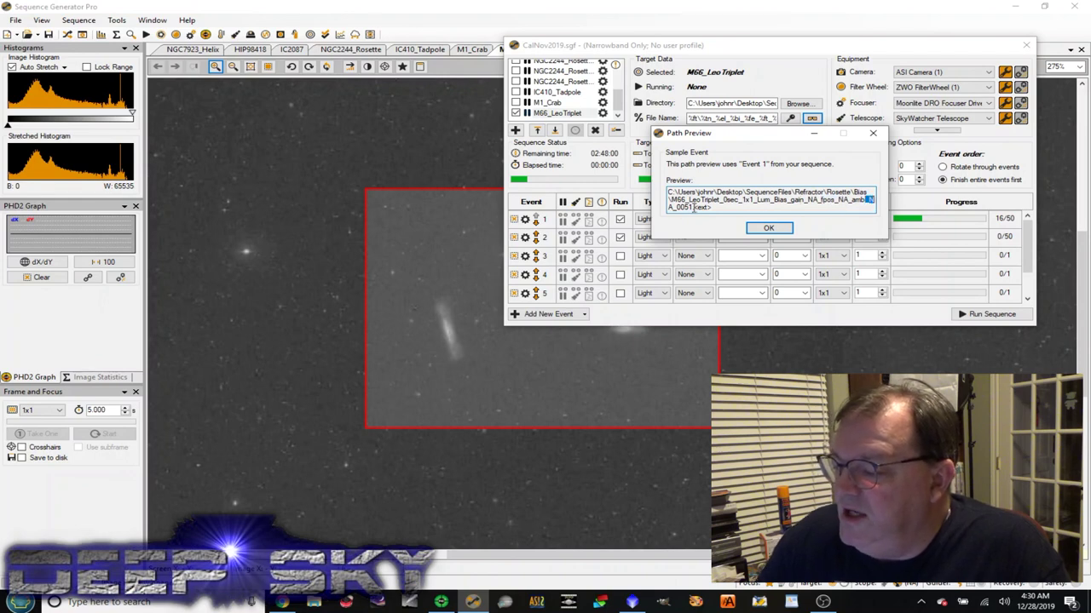
pyautogui.moveTo(691, 207); pyautogui.dragTo(679, 207)
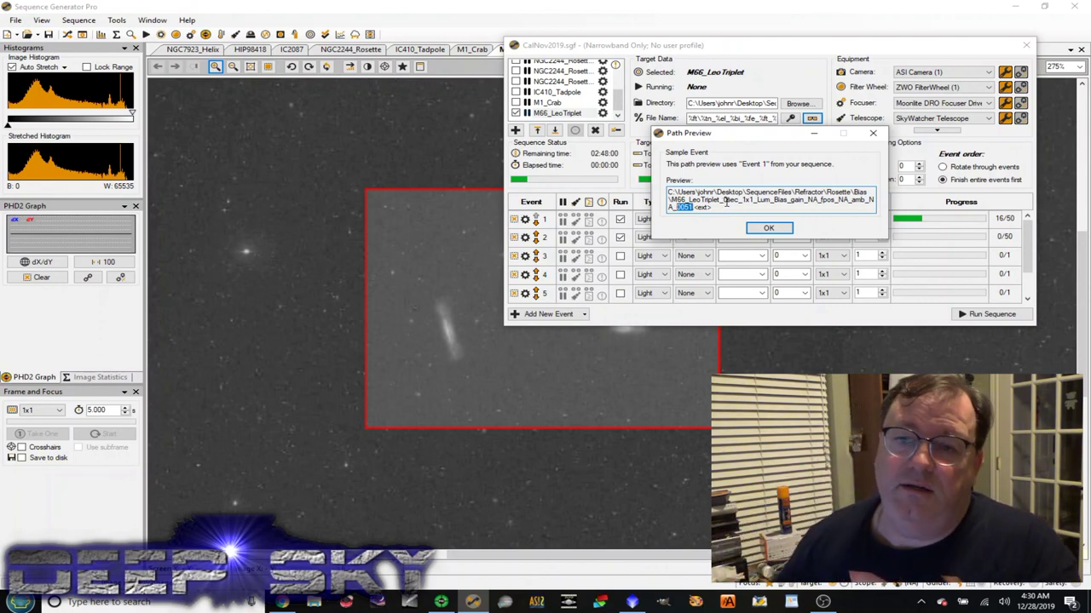
# Close the Path Preview dialog.
pyautogui.click(768, 228)
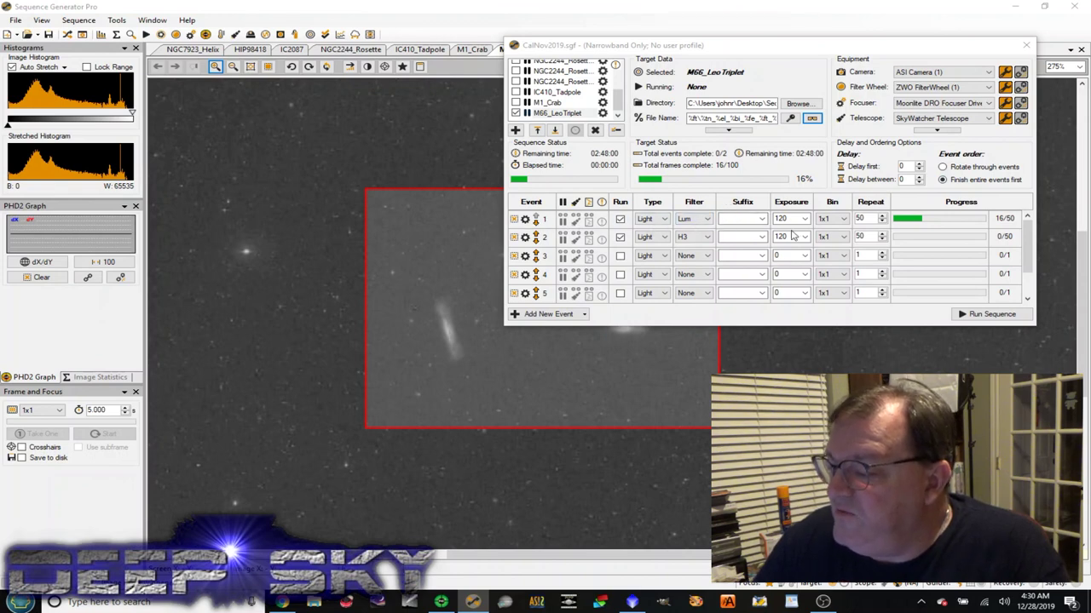
pyautogui.click(972, 168)
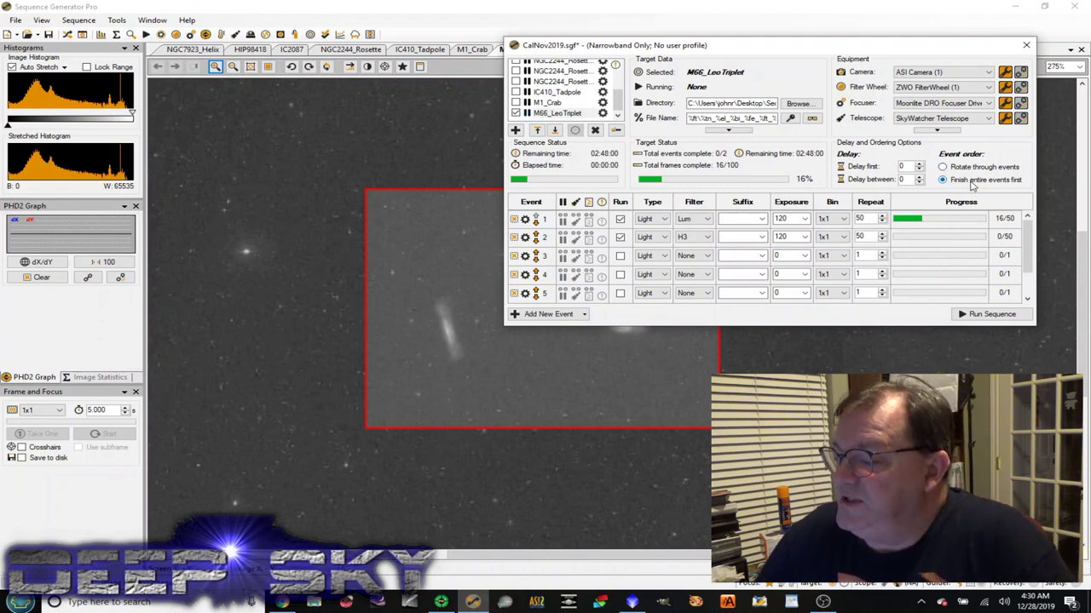
pyautogui.moveTo(972, 187)
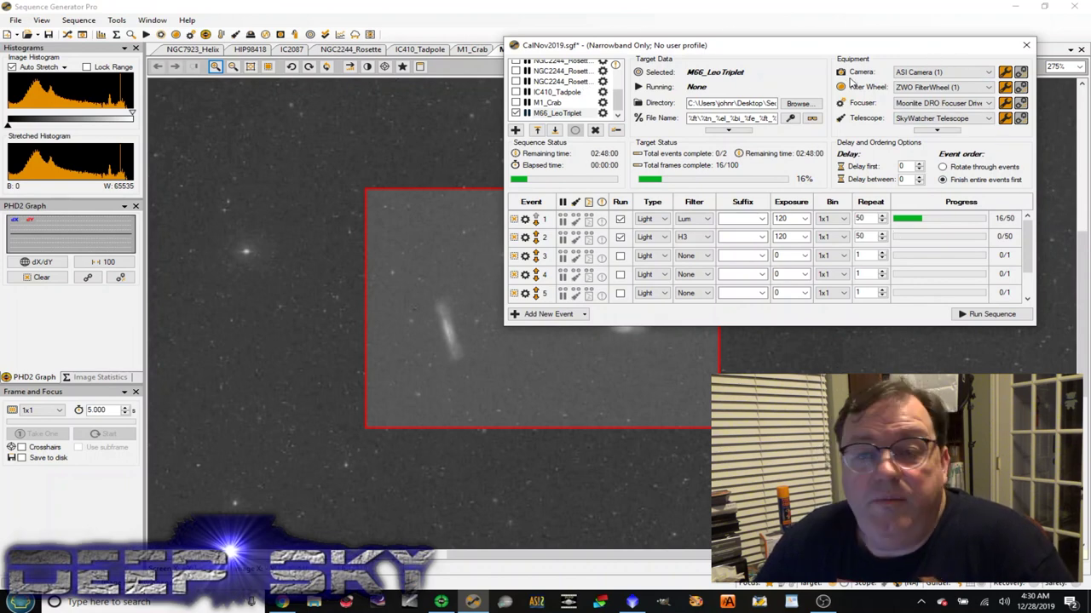
# Review the camera, filter wheel, focuser and telescope choices unchanged, then open the Control Panel.
pyautogui.click(988, 73)
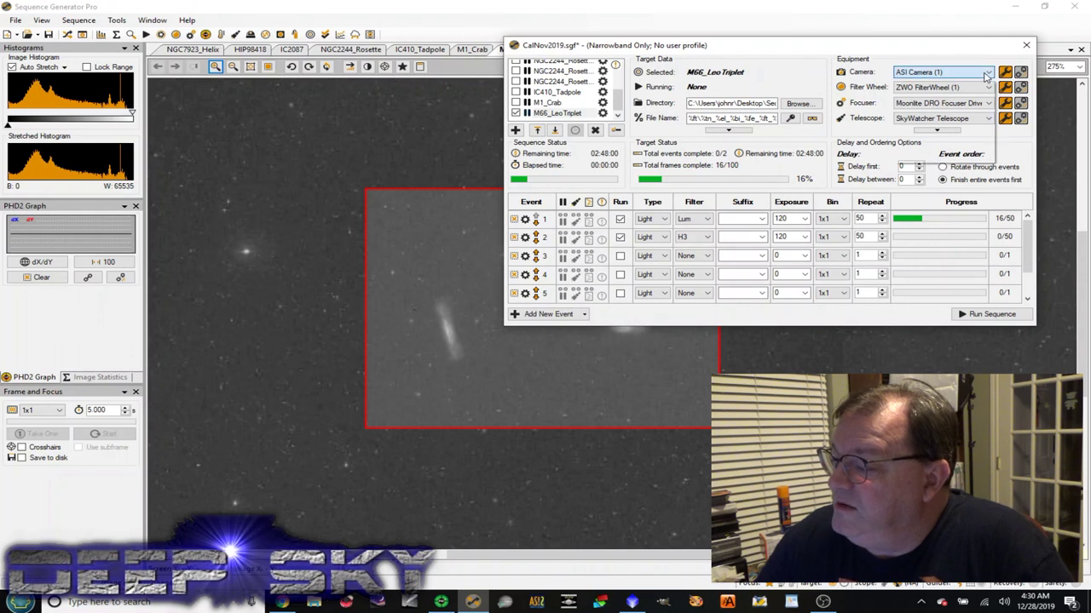
pyautogui.click(987, 75)
pyautogui.click(990, 87)
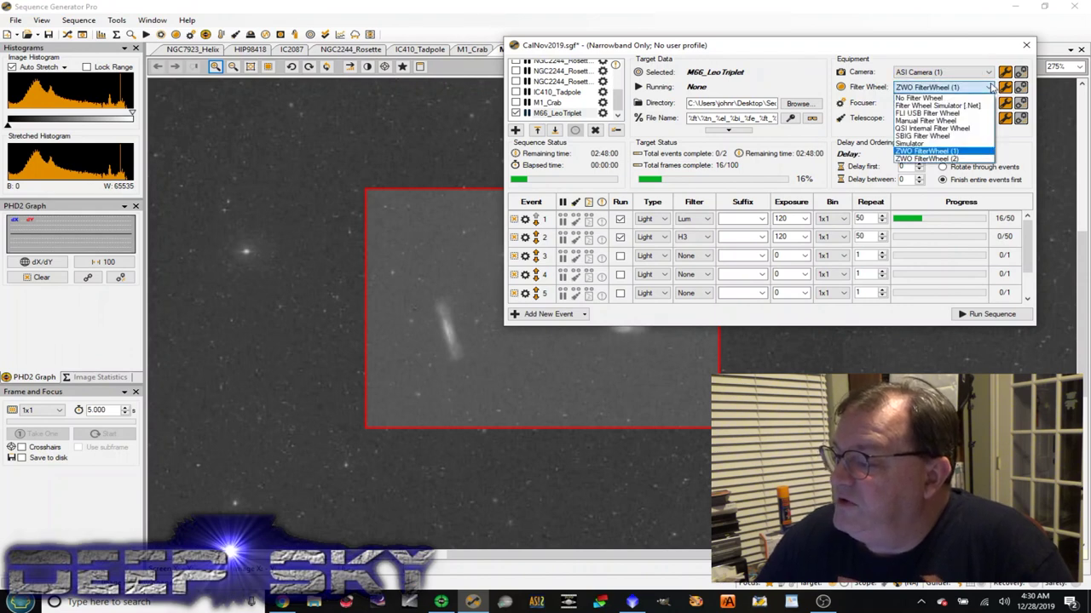
pyautogui.click(991, 86)
pyautogui.click(990, 103)
pyautogui.click(990, 103)
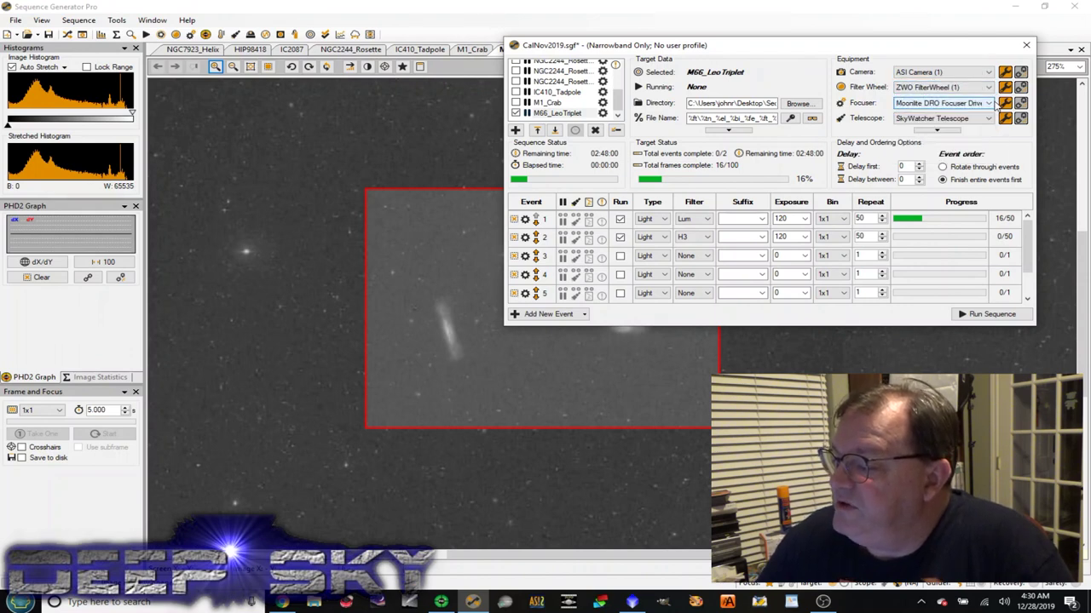
pyautogui.click(988, 118)
pyautogui.click(990, 118)
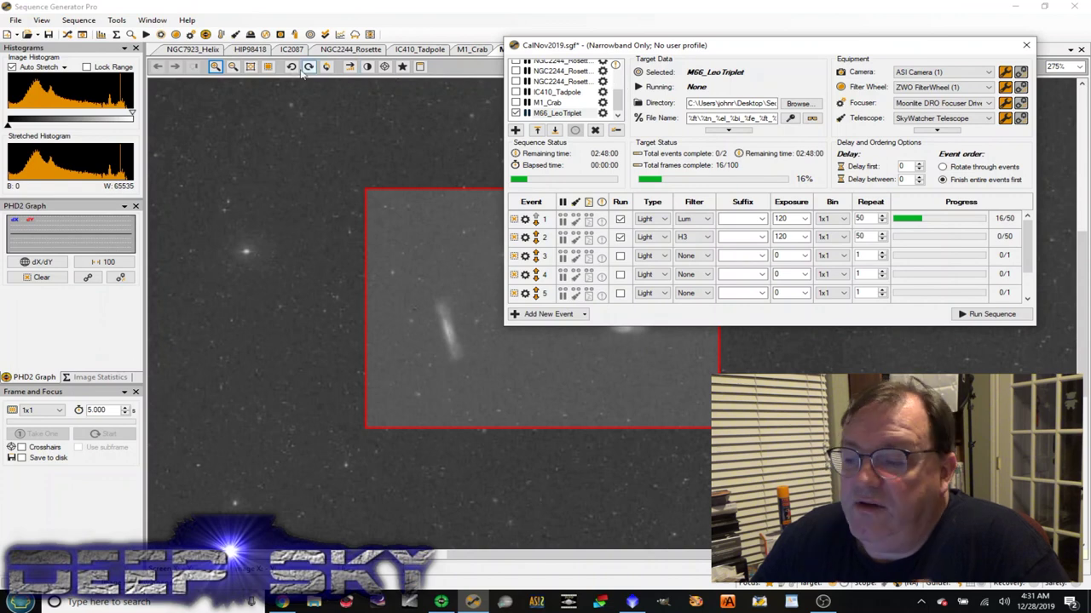
pyautogui.click(83, 35)
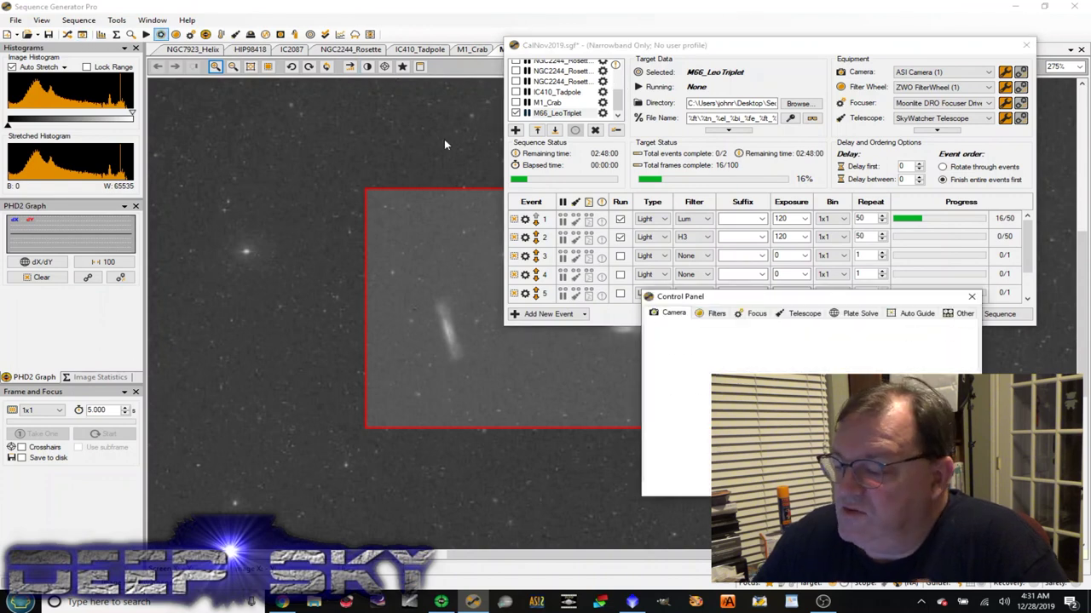
# Check the camera's 1x1 gain of 139, then move through Filters to Focus and open Auto Focus Options.
pyautogui.moveTo(724, 351); pyautogui.dragTo(674, 329)
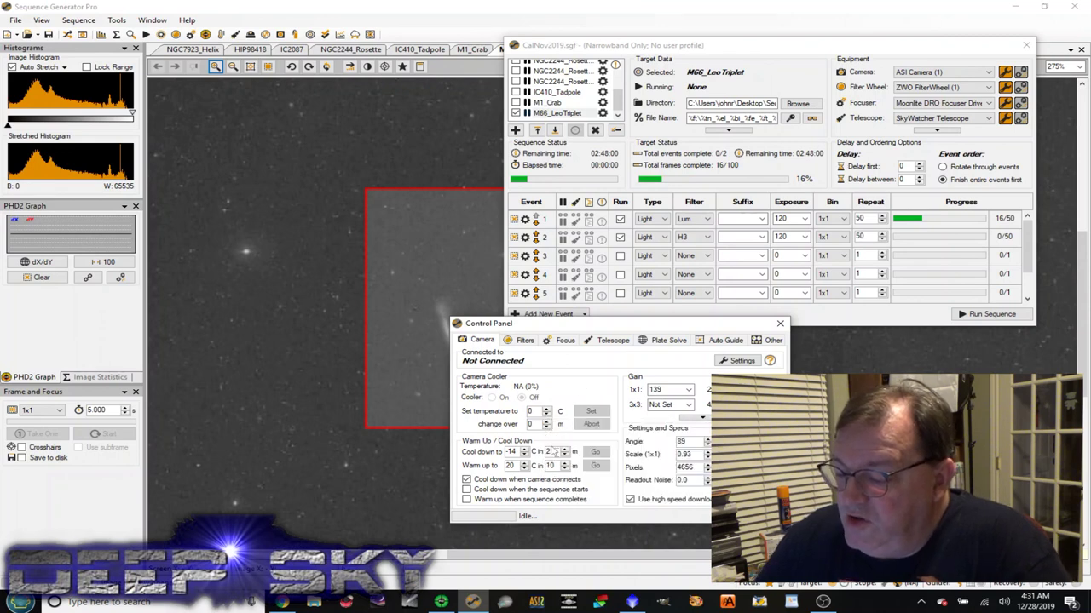
pyautogui.click(673, 389)
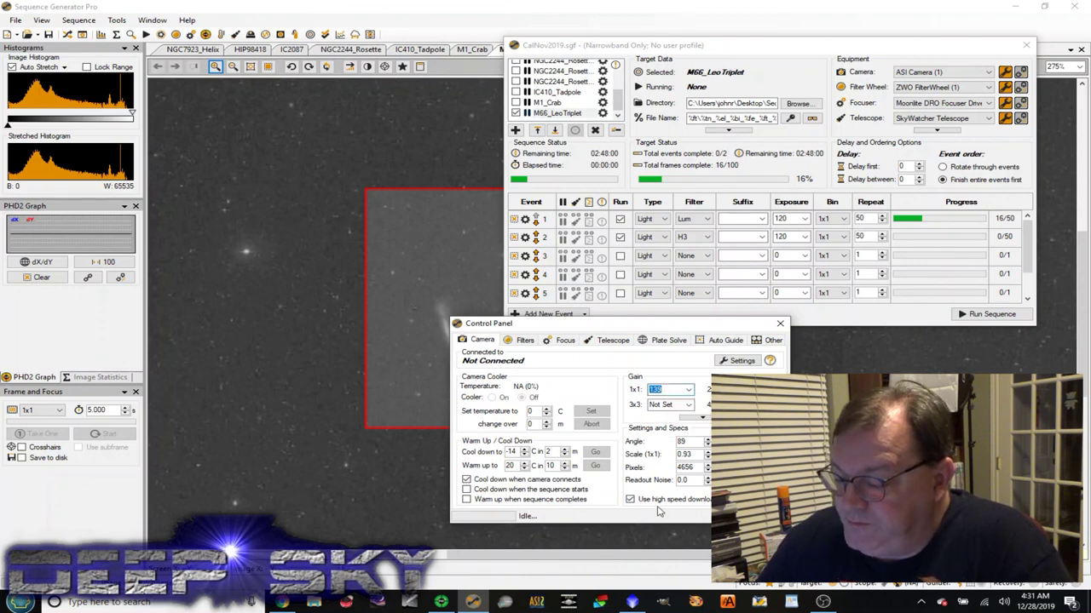
pyautogui.click(522, 341)
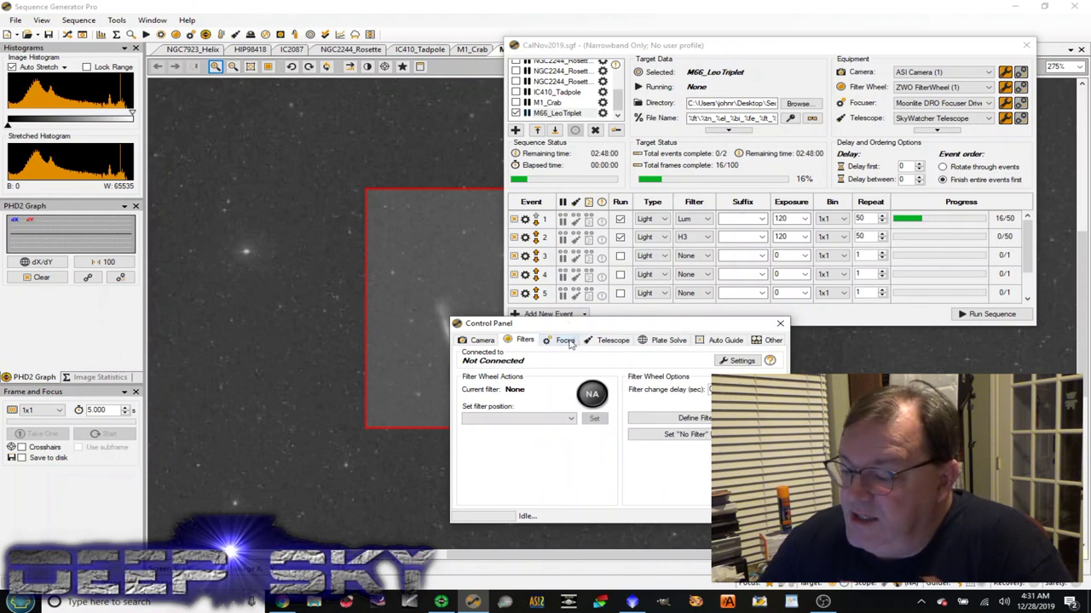
pyautogui.click(568, 342)
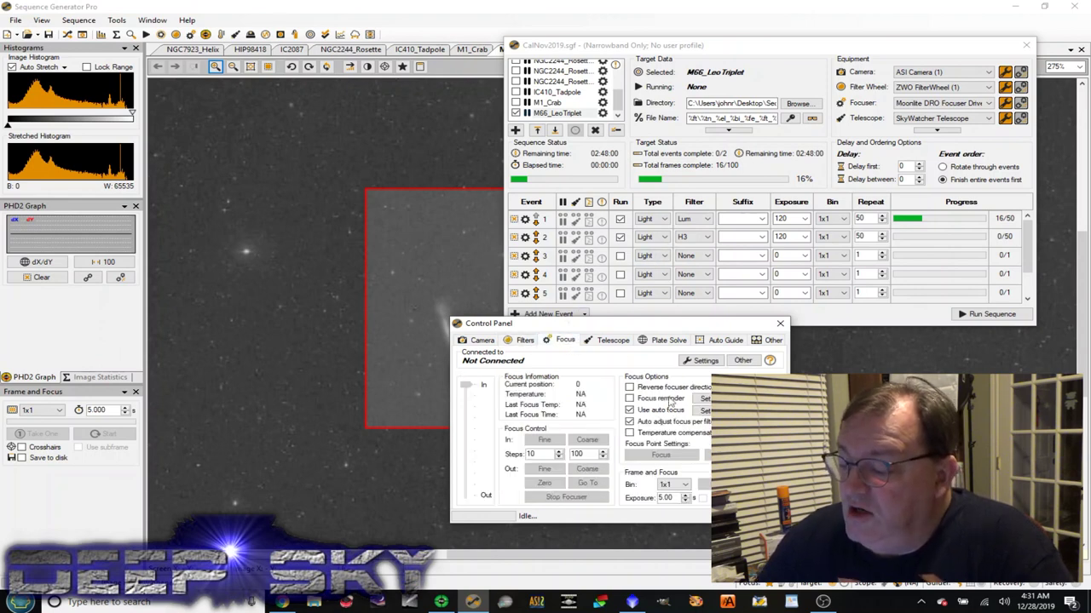
pyautogui.click(706, 411)
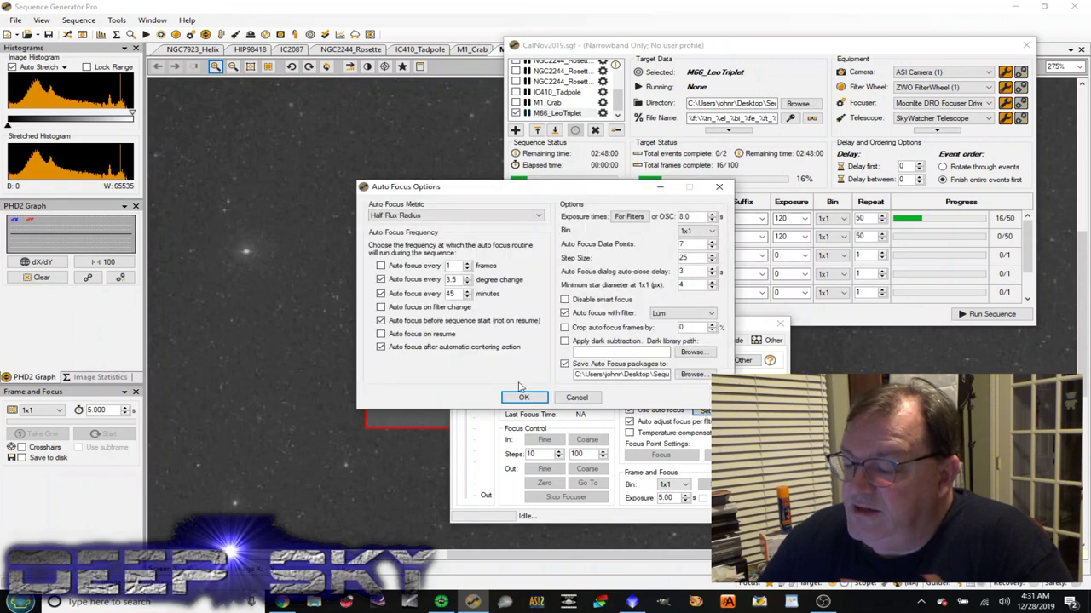
# Toggle autofocus before sequence start and after centering, then open the For Filters setup.
pyautogui.click(459, 280)
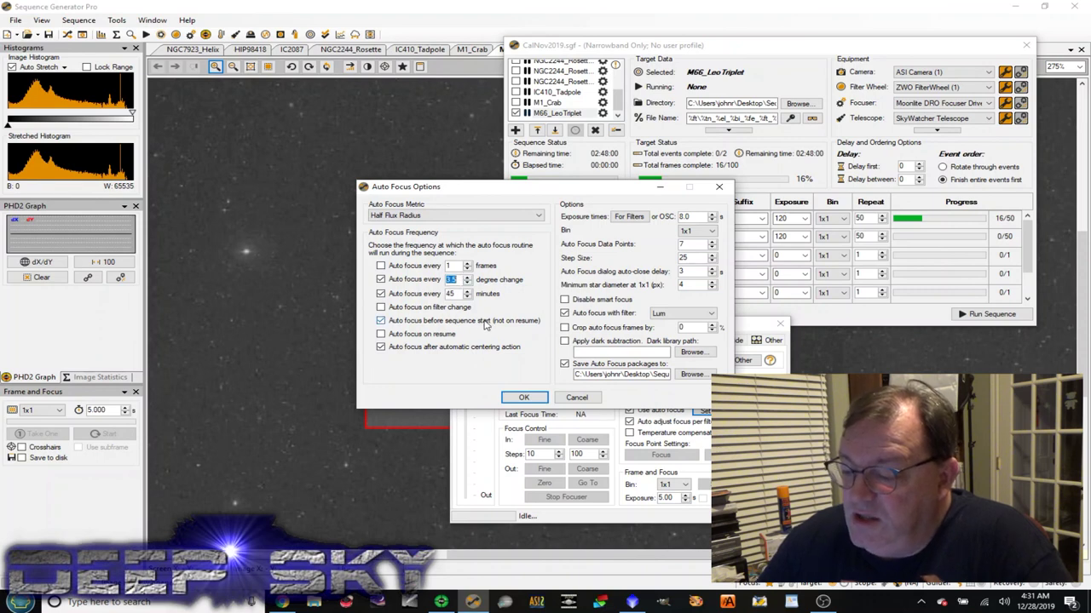
pyautogui.click(488, 323)
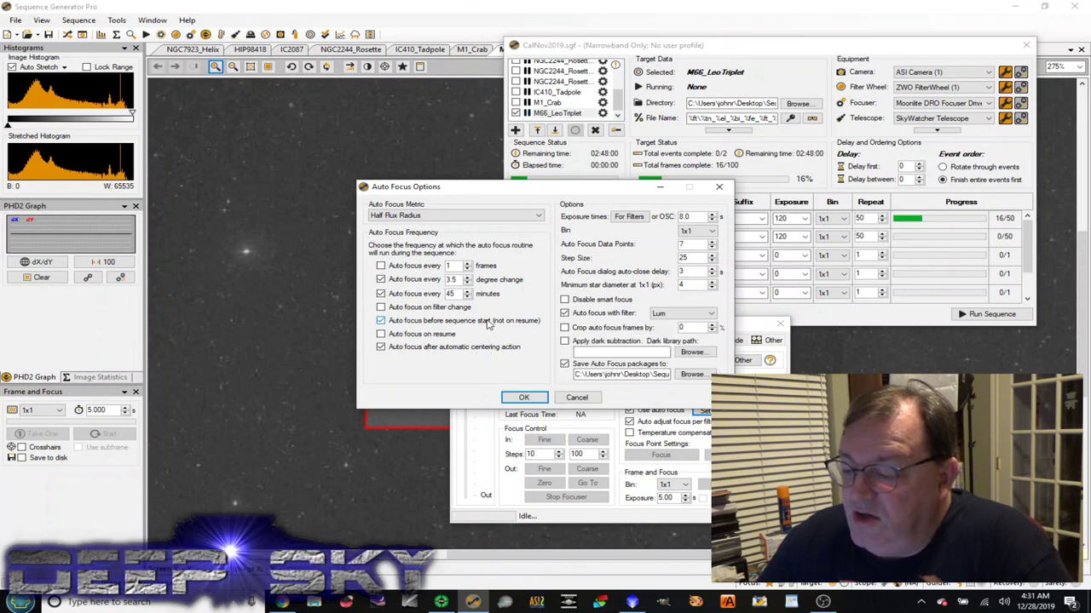
pyautogui.click(493, 350)
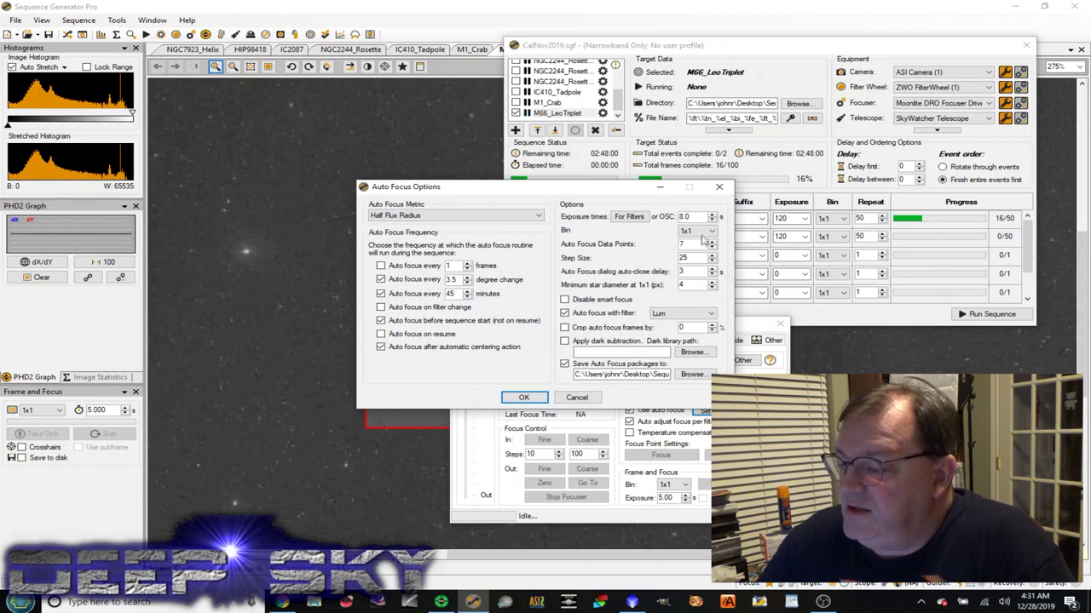
pyautogui.click(629, 216)
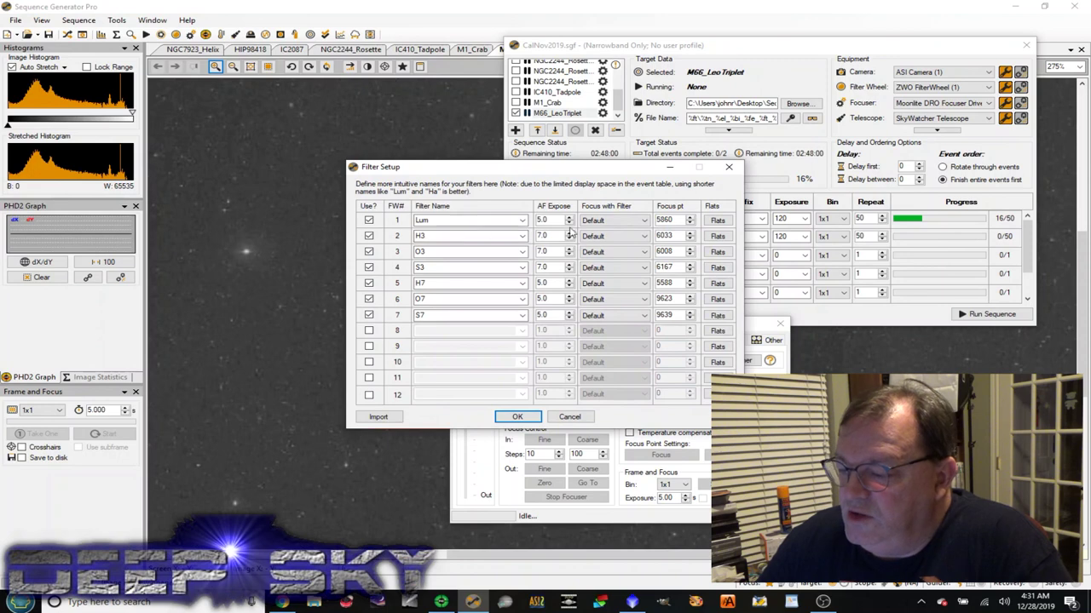
# Review the filters' AF exposures and focus positions (S3 7.0, Lum 5860), then cancel Filter Setup.
pyautogui.press('Tab')
pyautogui.press('Tab')
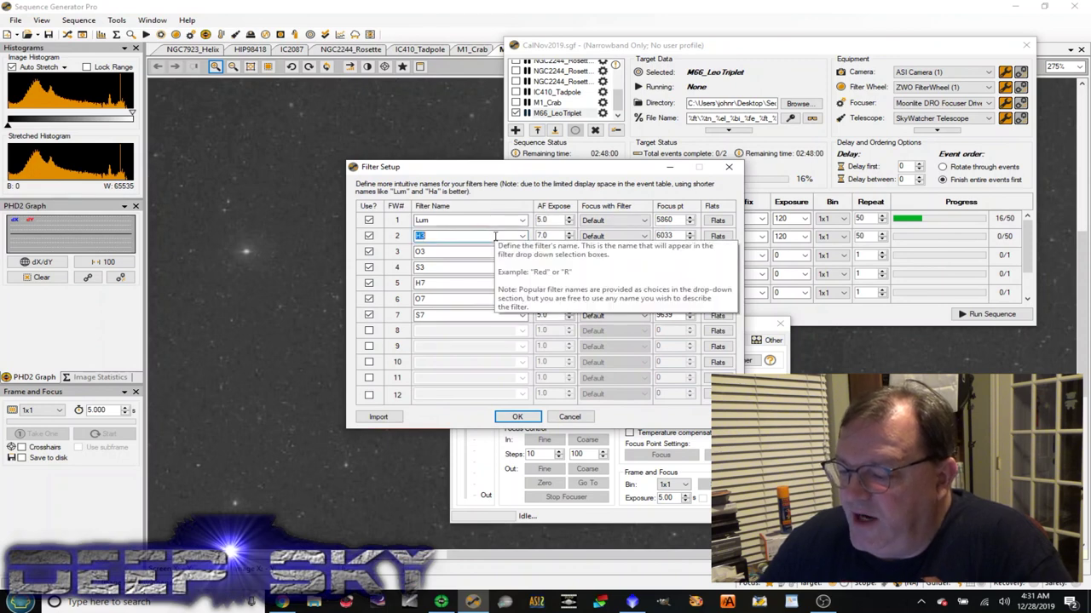
pyautogui.press('Tab')
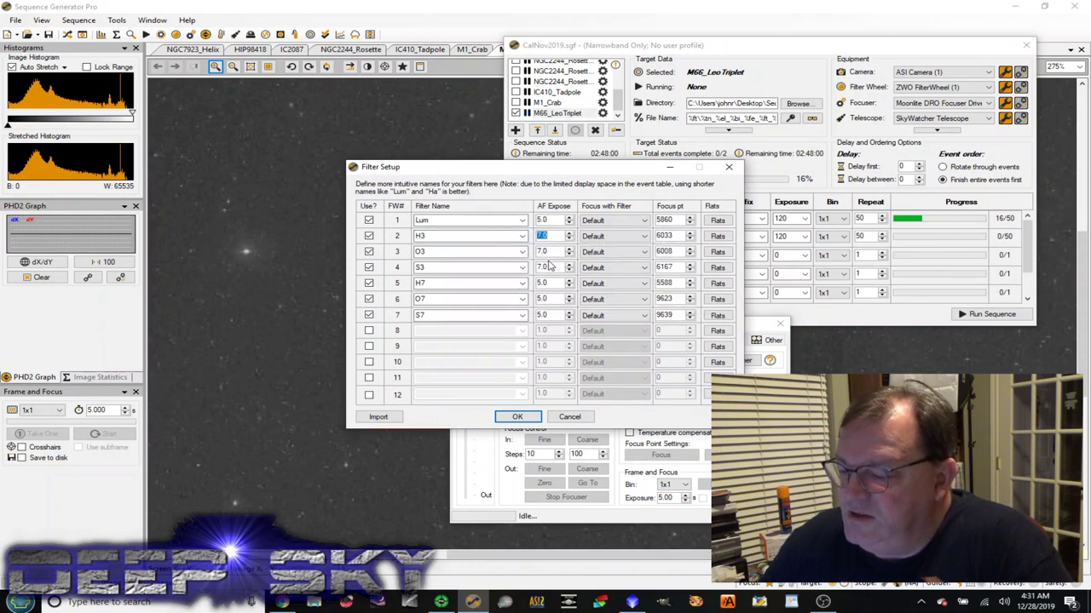
pyautogui.click(550, 267)
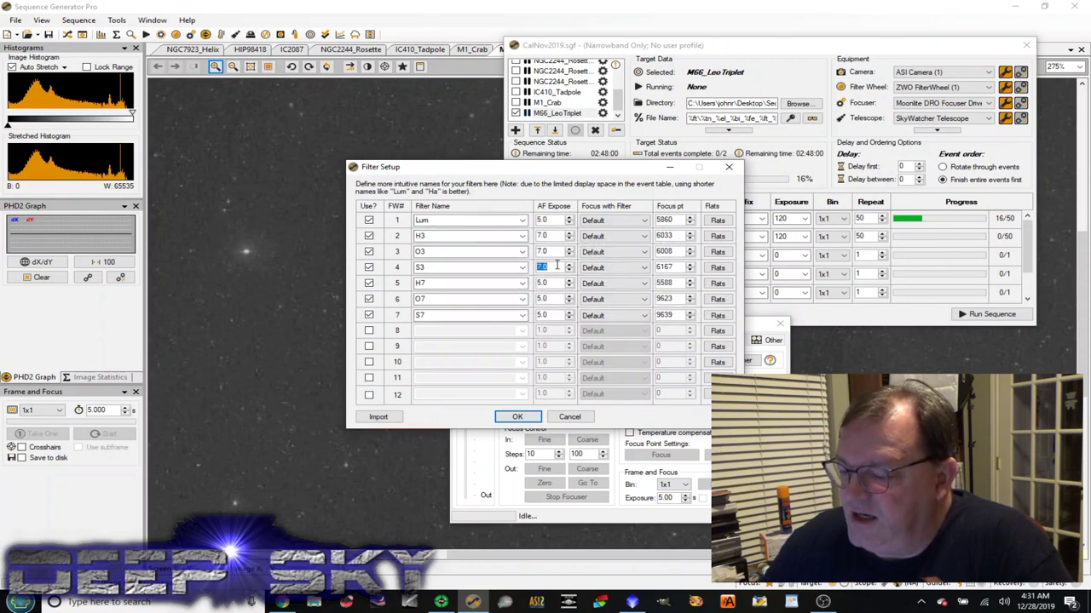
pyautogui.click(666, 221)
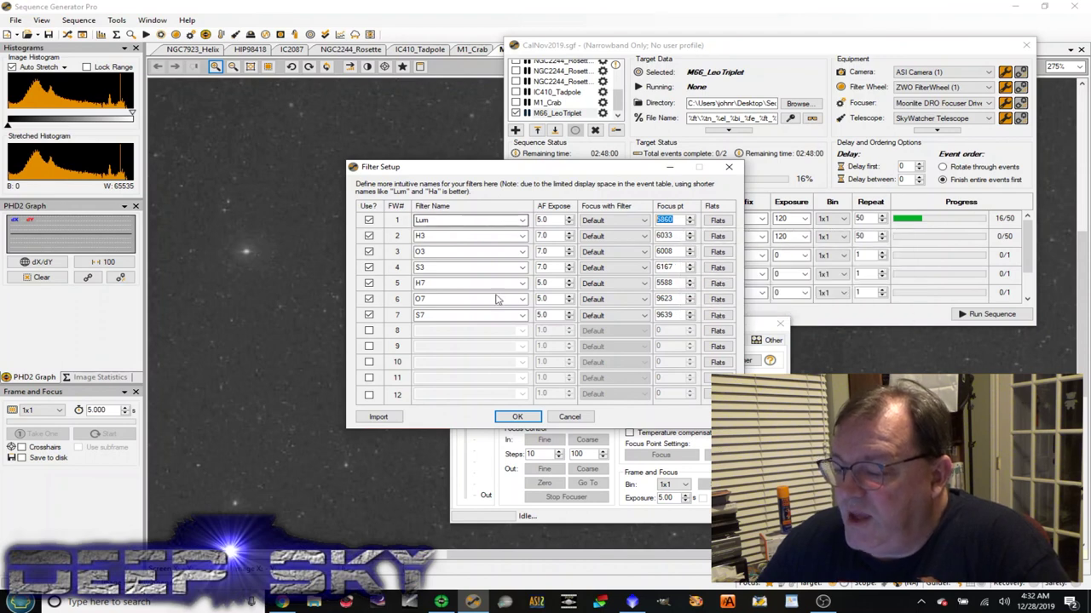
pyautogui.click(569, 416)
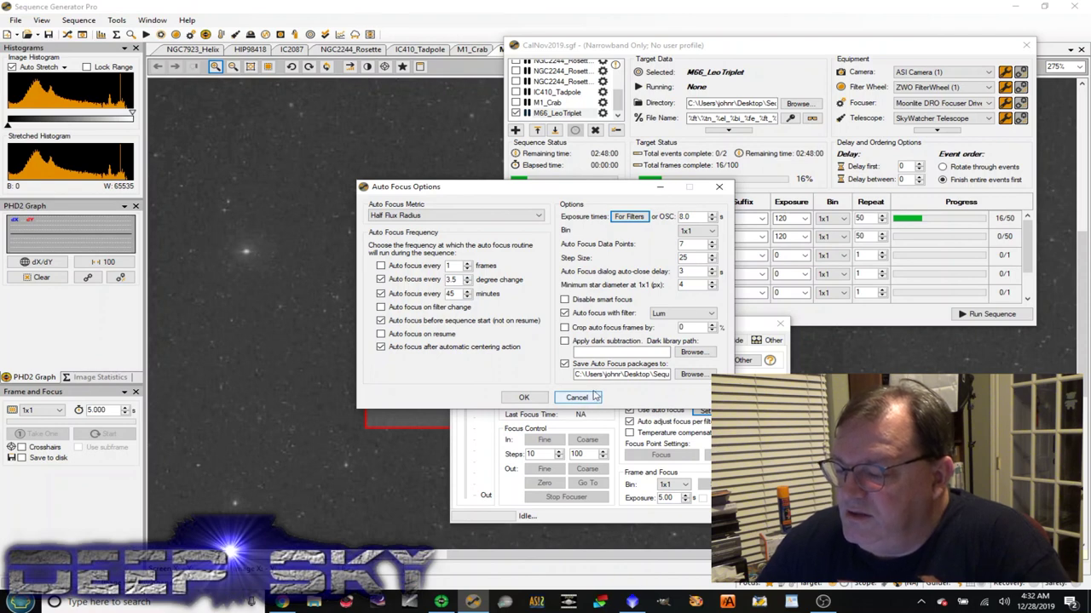
# Review the 7 autofocus data points and step size 25, then cancel Auto Focus Options.
pyautogui.doubleClick(694, 243)
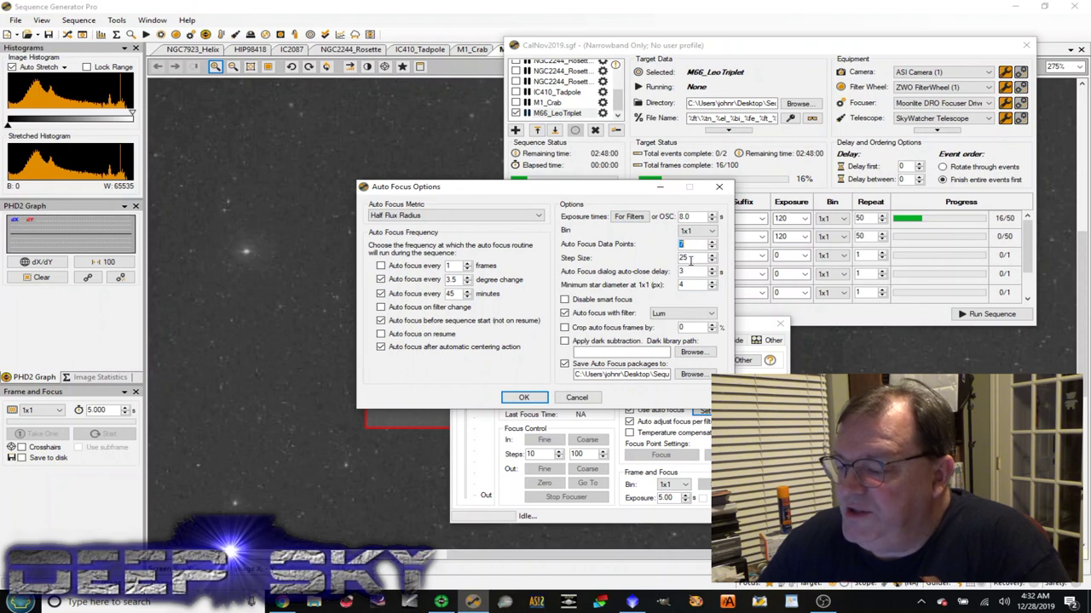
pyautogui.doubleClick(690, 258)
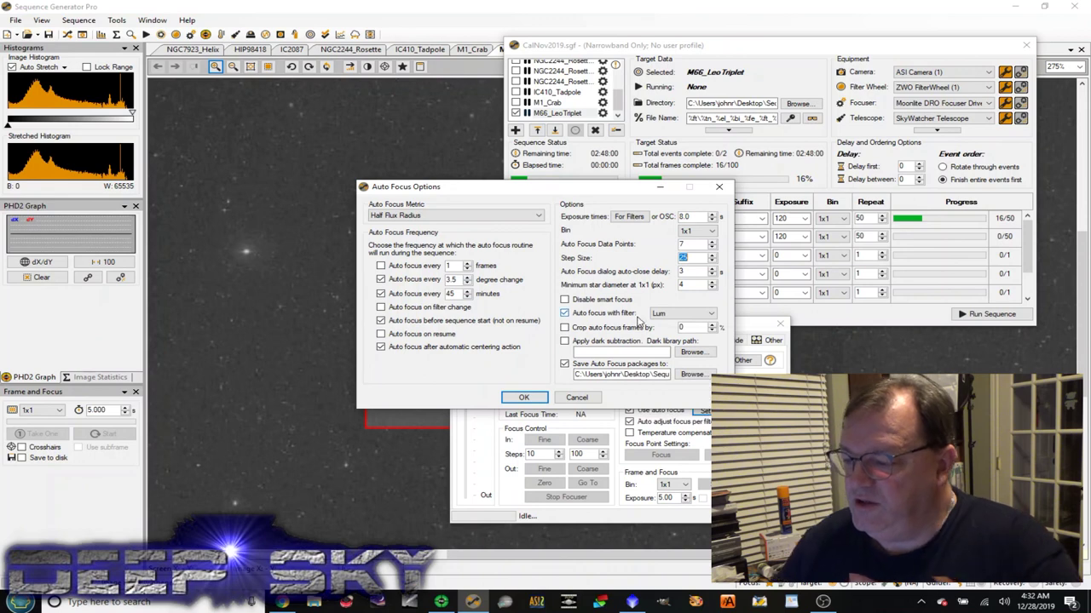
pyautogui.click(577, 398)
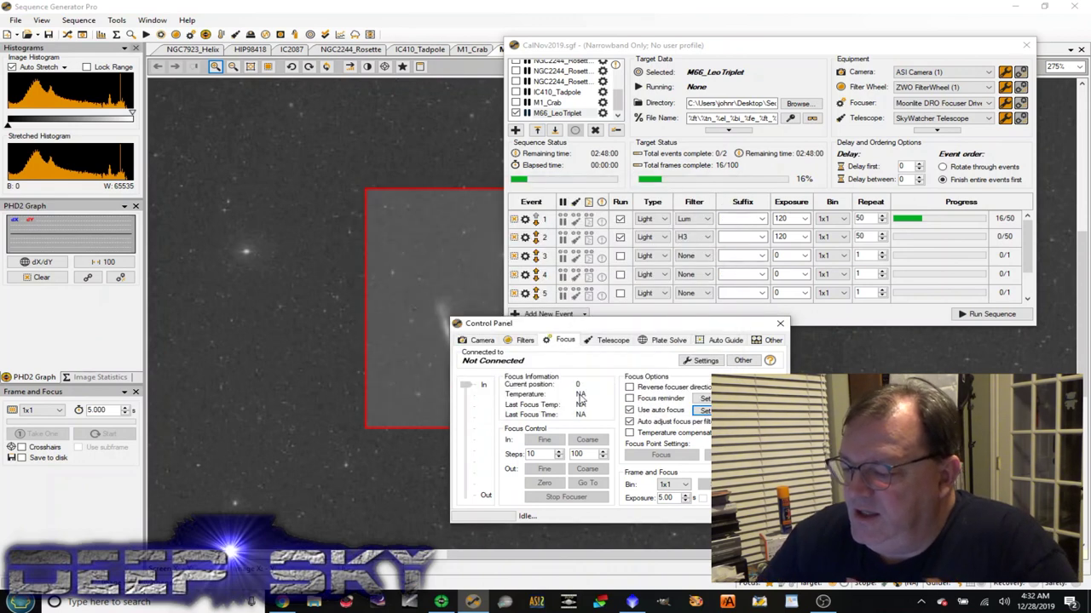
# Show the Control Panel's Plate Solve settings, keeping PlateSolve2 as the solver.
pyautogui.click(612, 342)
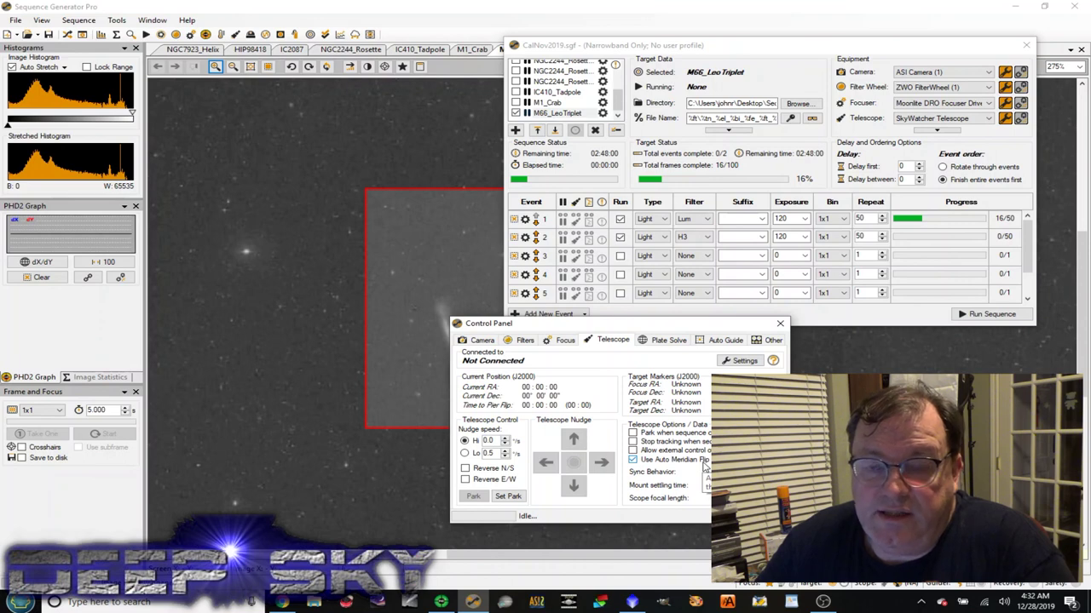
pyautogui.click(662, 340)
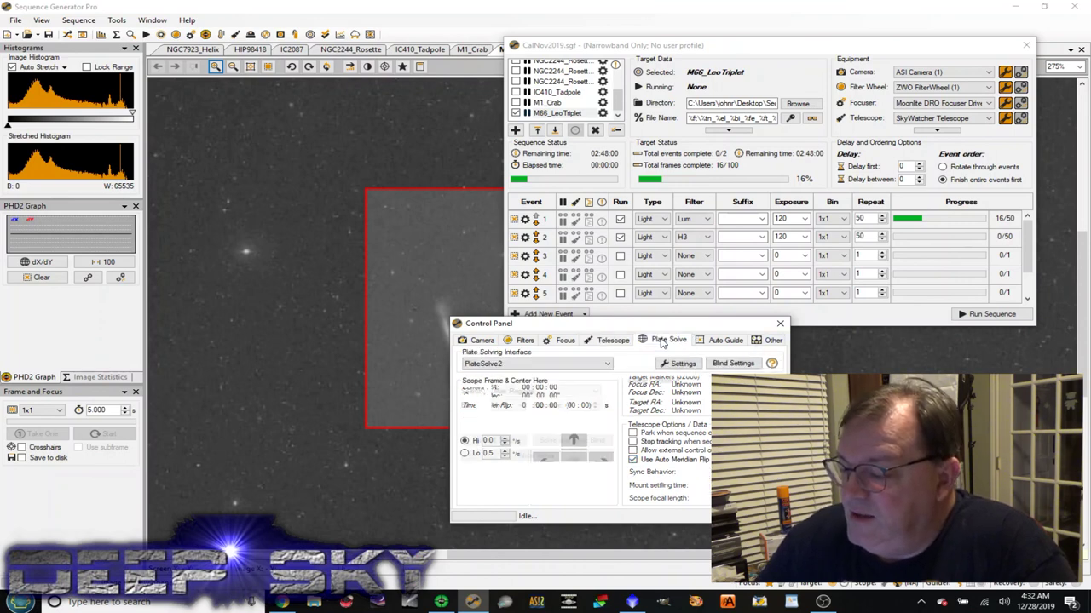
pyautogui.click(580, 364)
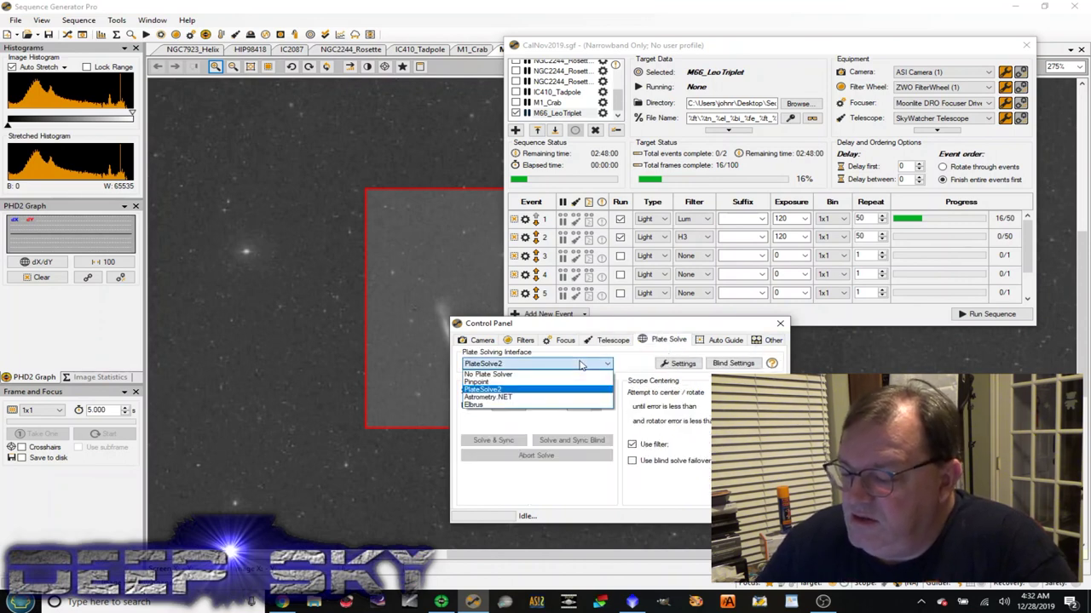
pyautogui.click(546, 389)
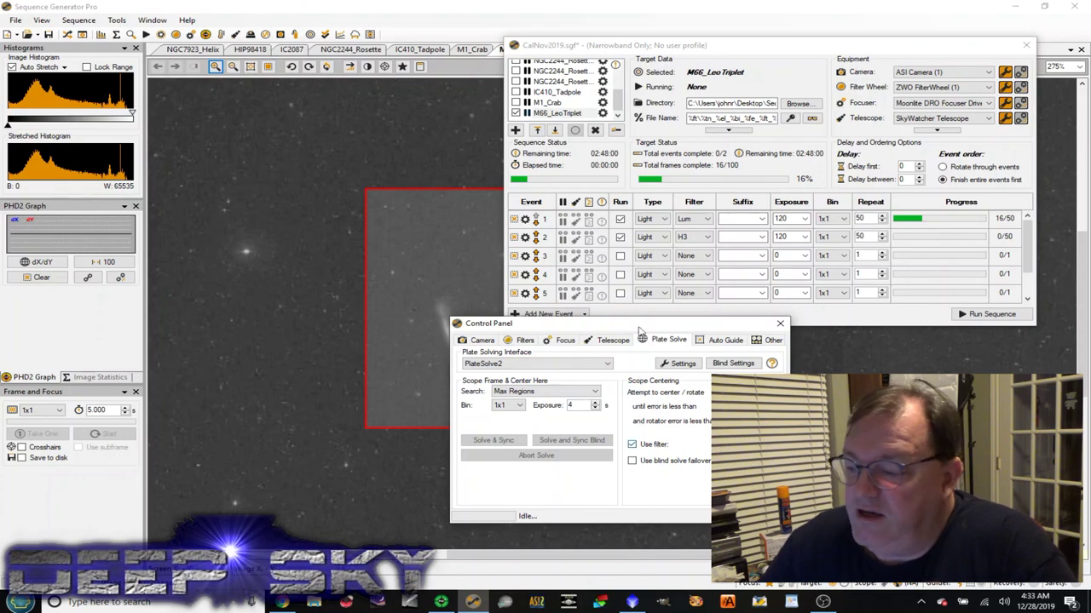
# Move the Control Panel and sequence window aside to reveal the image, then restore them.
pyautogui.moveTo(573, 333); pyautogui.dragTo(700, 340)
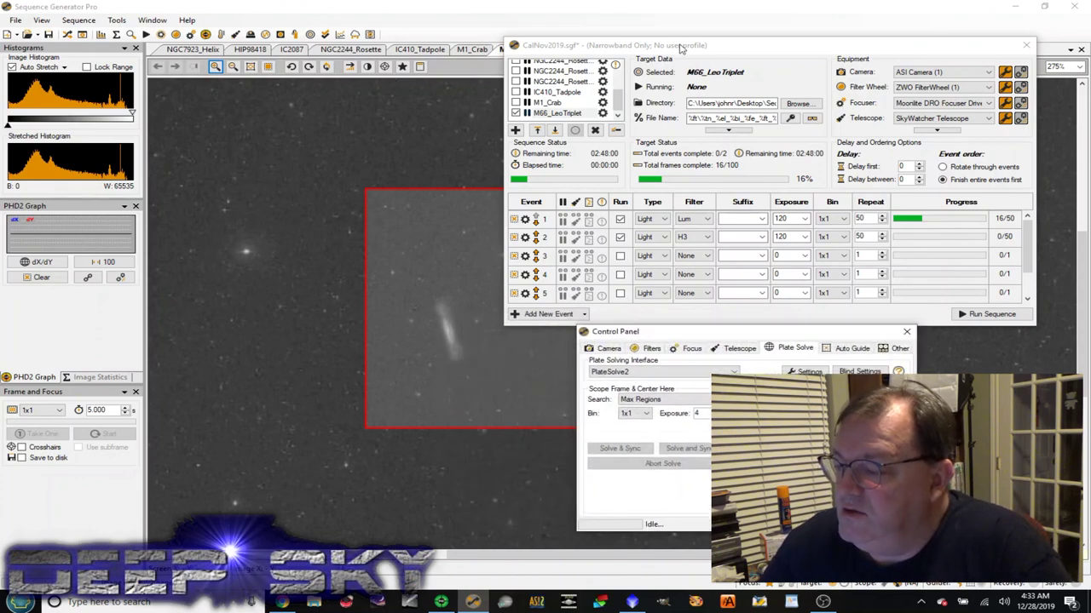
pyautogui.moveTo(680, 47); pyautogui.dragTo(1038, 78)
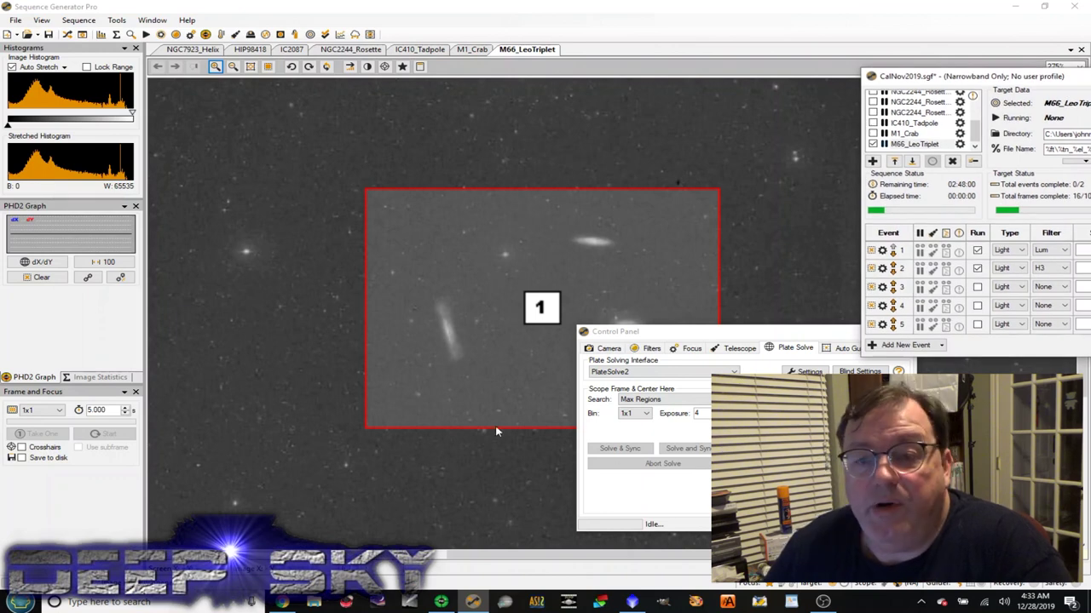
pyautogui.moveTo(818, 335); pyautogui.dragTo(760, 323)
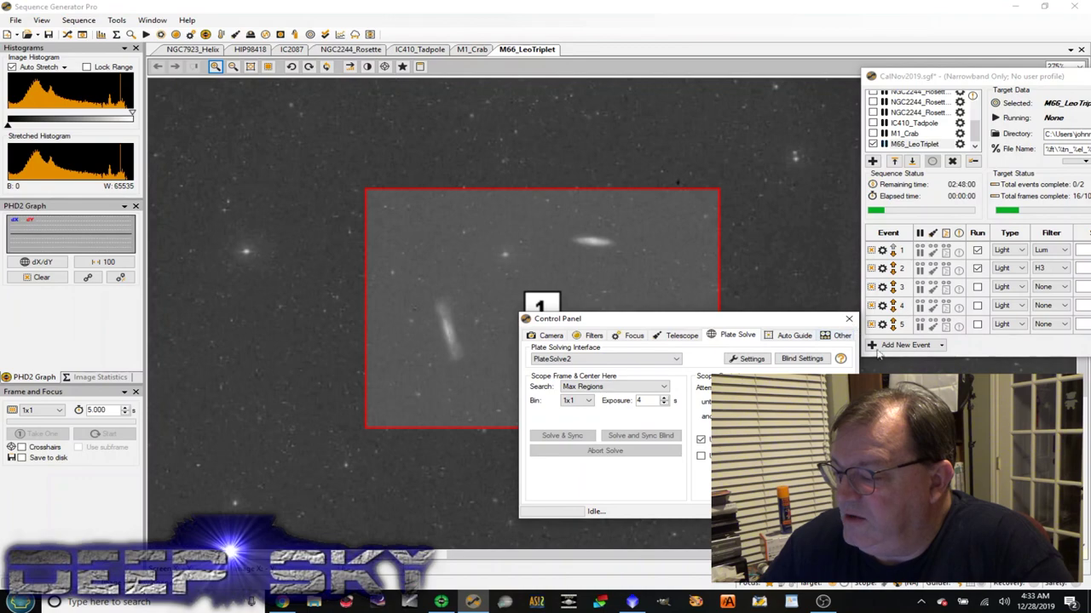
pyautogui.moveTo(1044, 85); pyautogui.dragTo(613, 44)
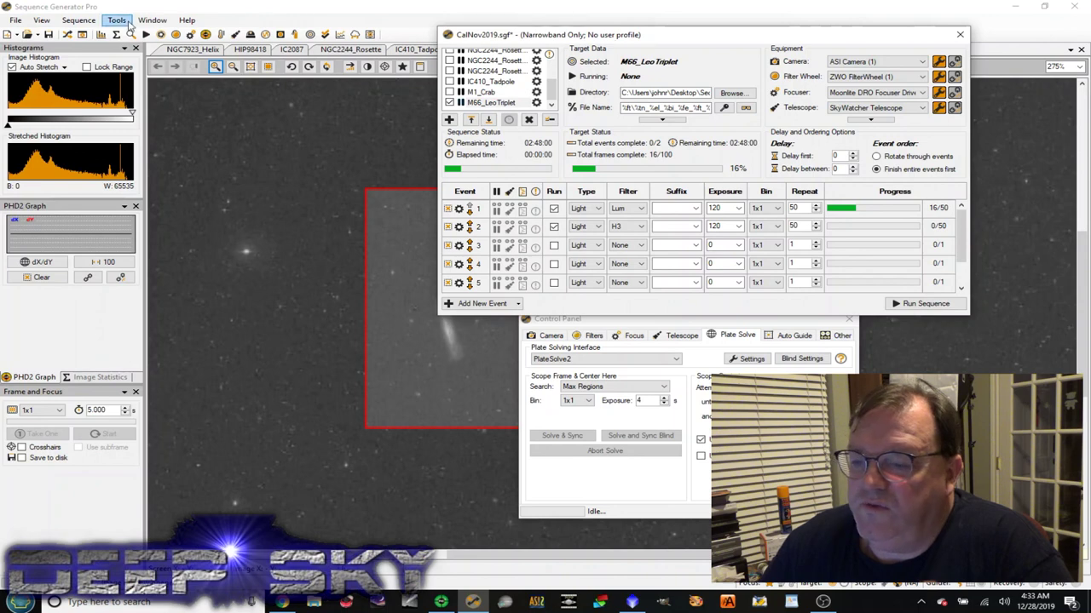
pyautogui.click(119, 20)
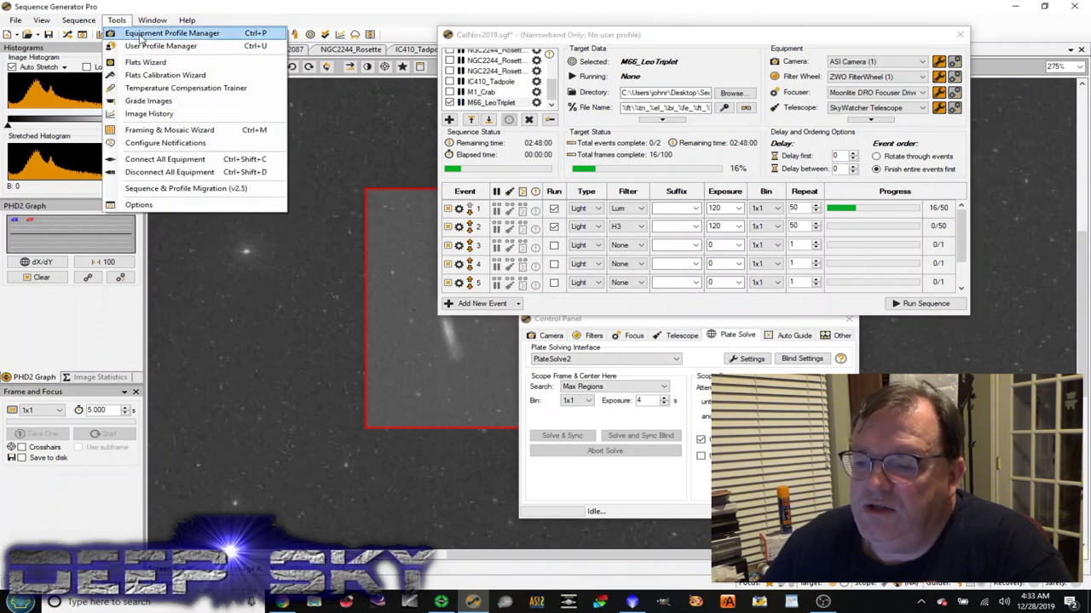
pyautogui.click(141, 35)
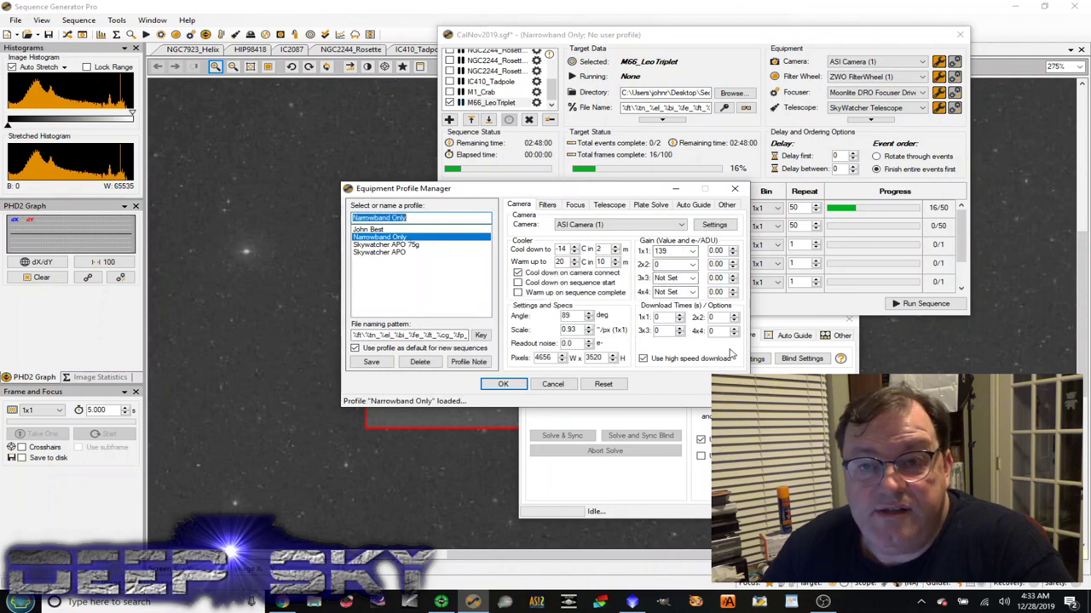
pyautogui.click(451, 335)
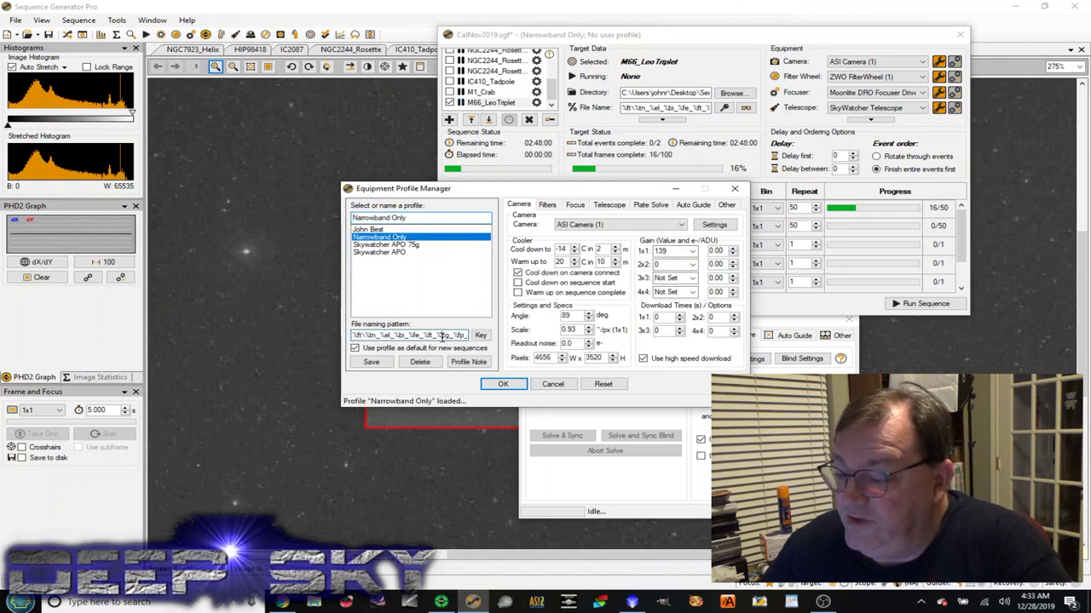
pyautogui.doubleClick(567, 248)
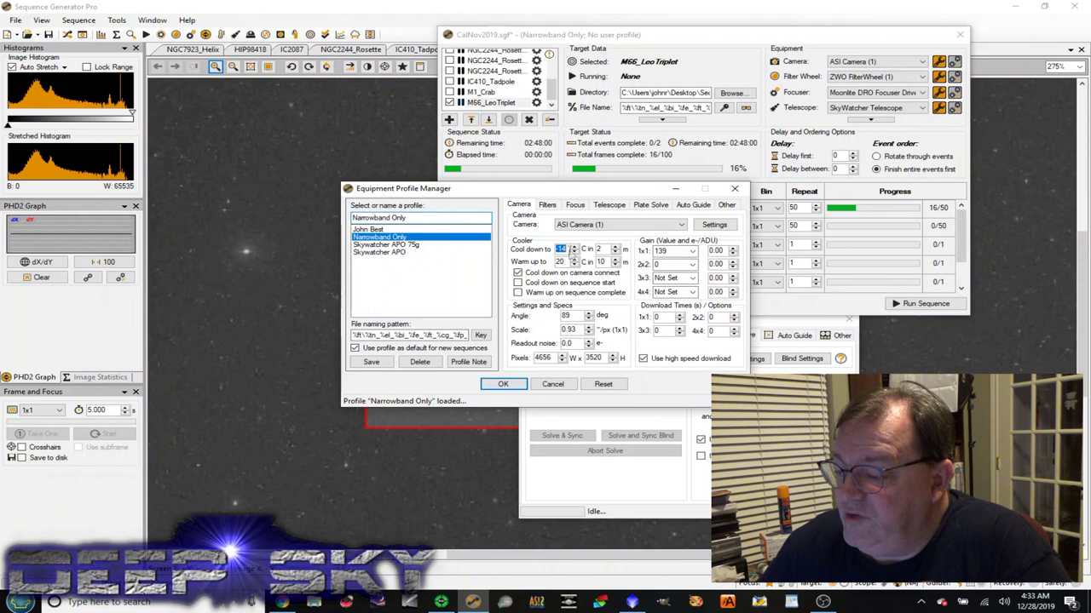
pyautogui.doubleClick(661, 250)
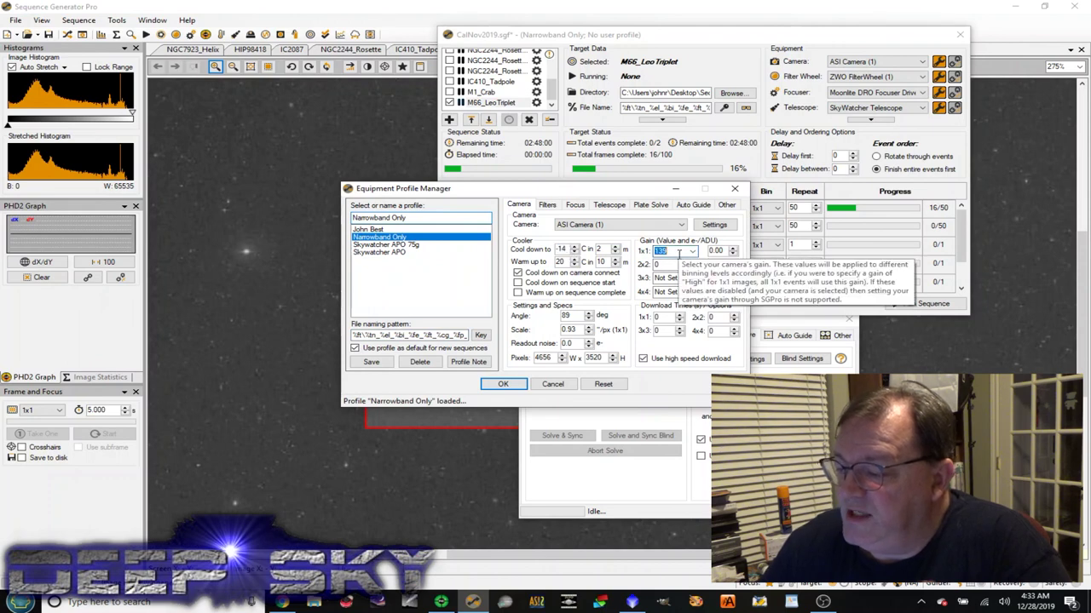
pyautogui.click(548, 205)
pyautogui.click(576, 205)
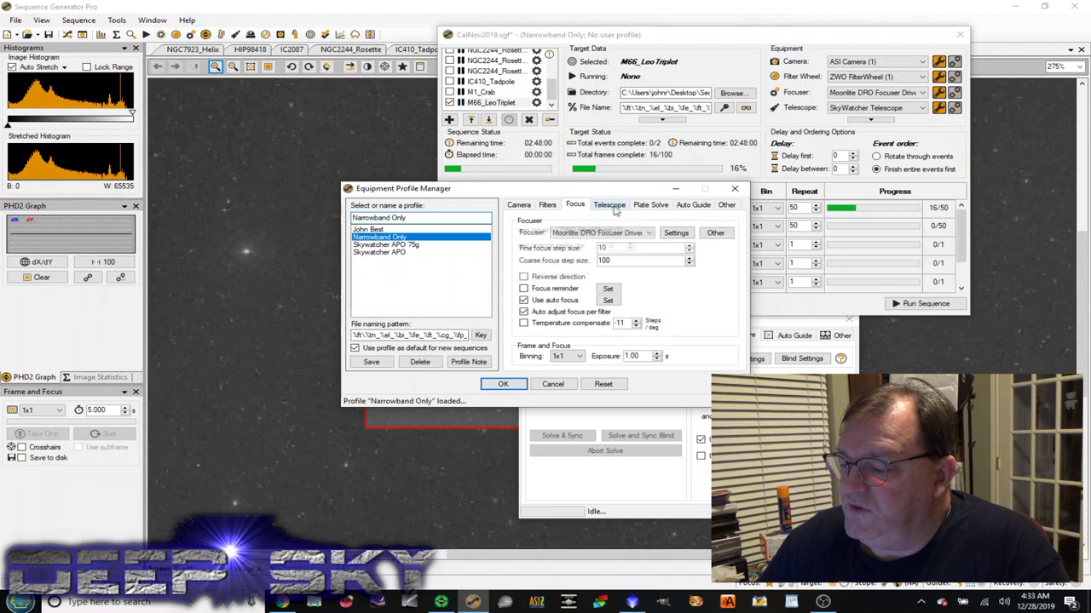
pyautogui.click(612, 207)
pyautogui.click(650, 205)
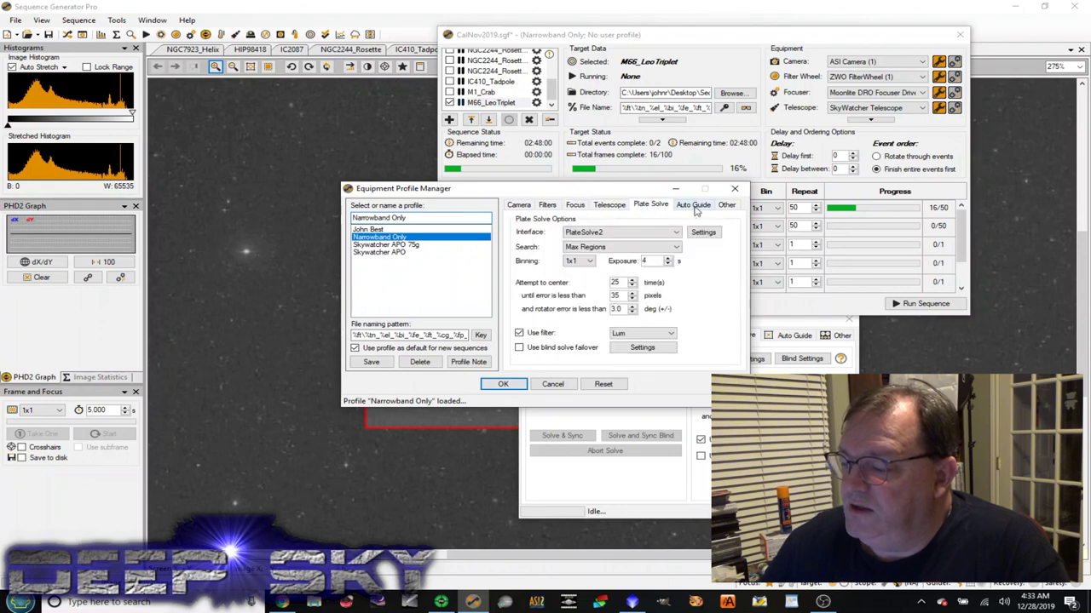
pyautogui.click(694, 208)
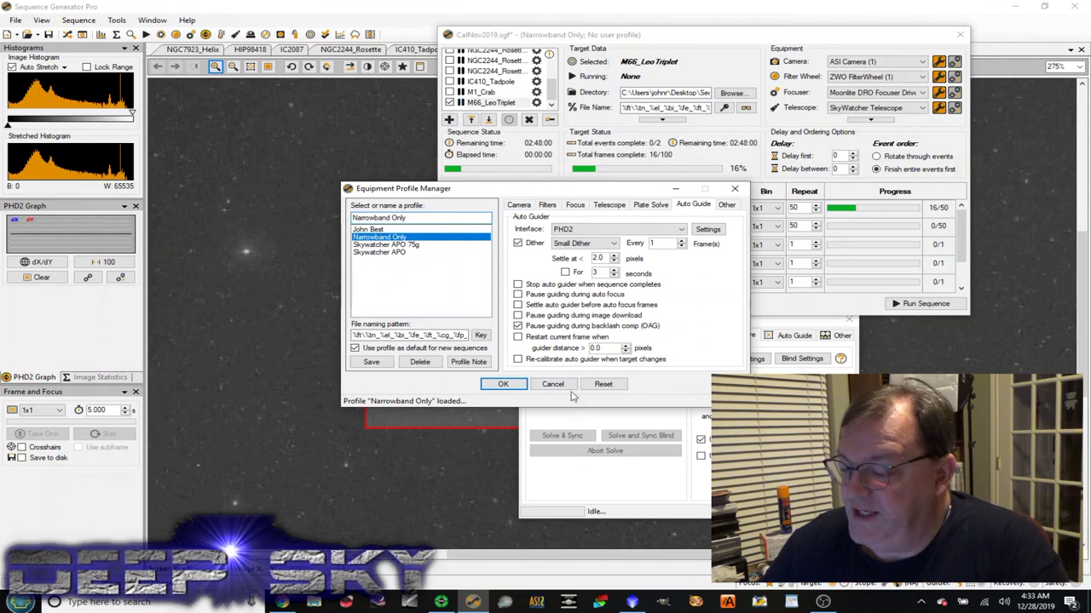
pyautogui.click(558, 386)
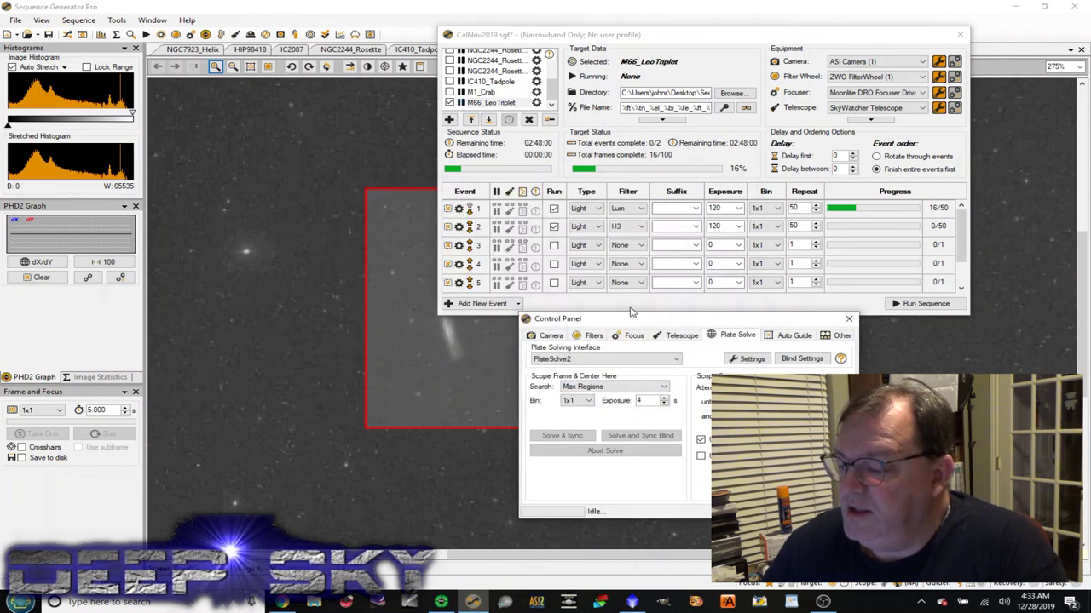
# Bring the sequence window forward and select the M66_LeoTriplet target.
pyautogui.moveTo(649, 324); pyautogui.dragTo(605, 325)
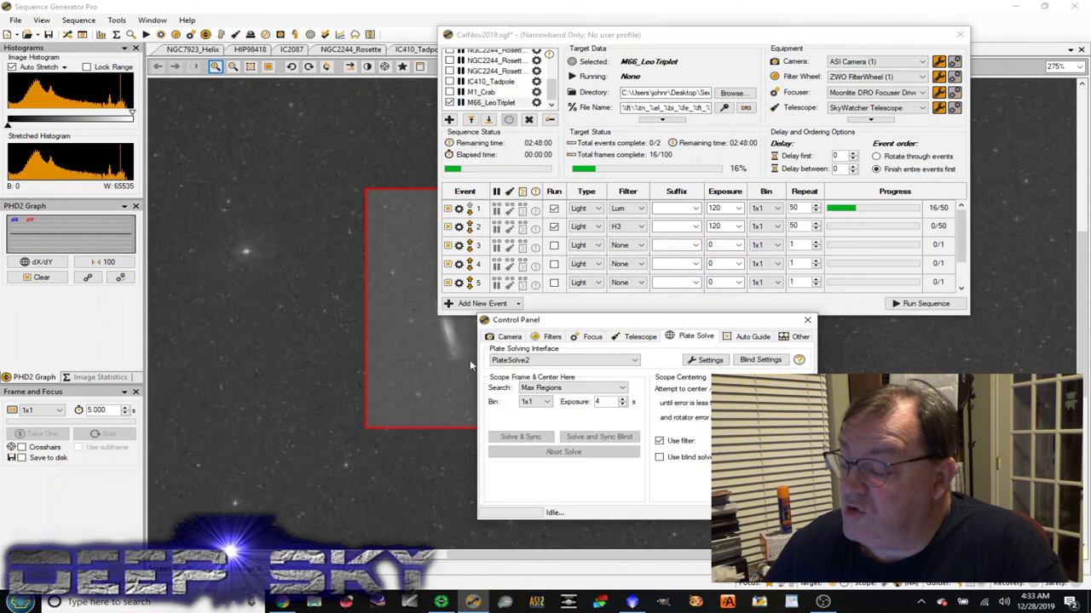
pyautogui.click(774, 47)
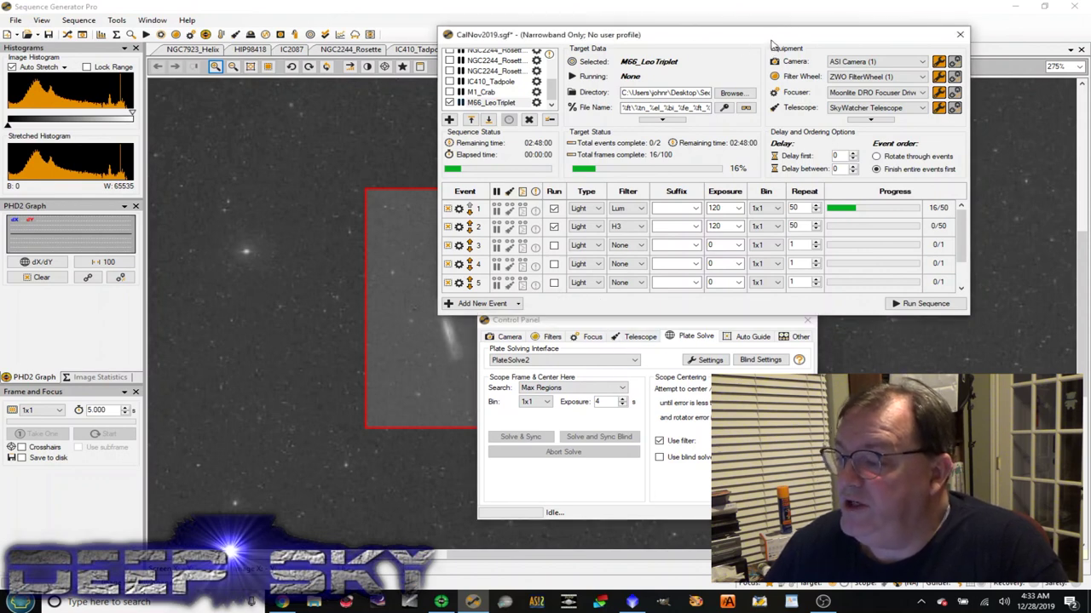
pyautogui.click(504, 103)
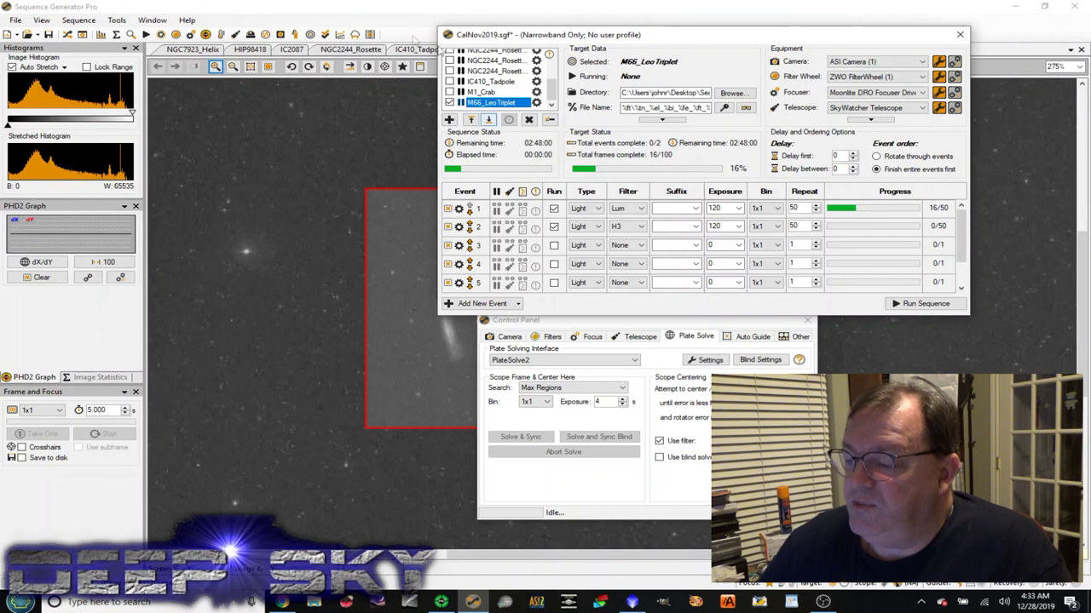
# Load the Narrowband Only equipment profile, noting its 1x1 gain of 139.
pyautogui.click(117, 21)
pyautogui.click(162, 33)
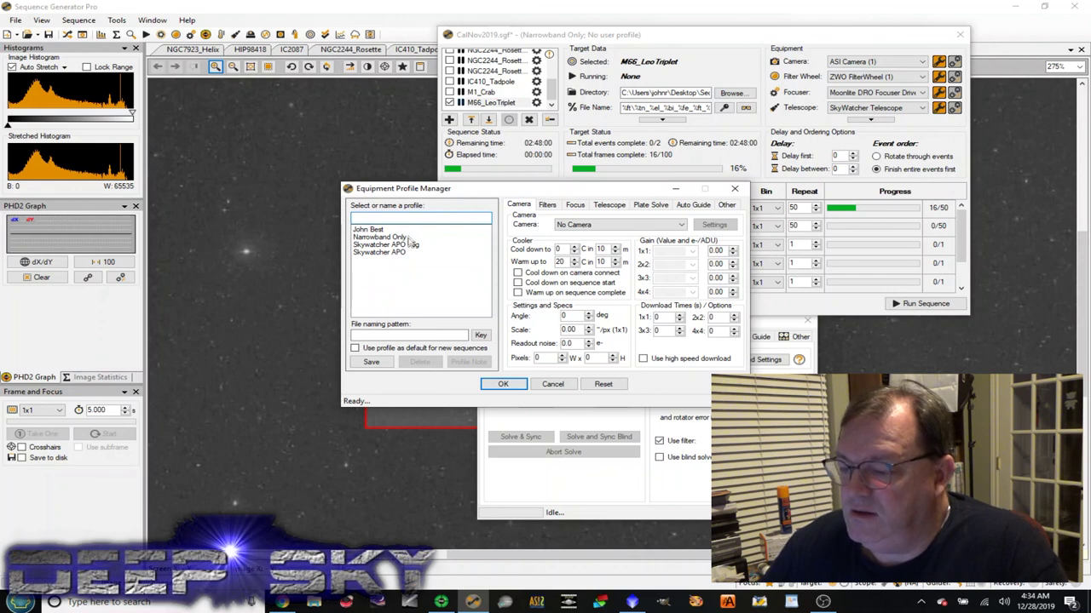
pyautogui.click(382, 237)
pyautogui.click(673, 252)
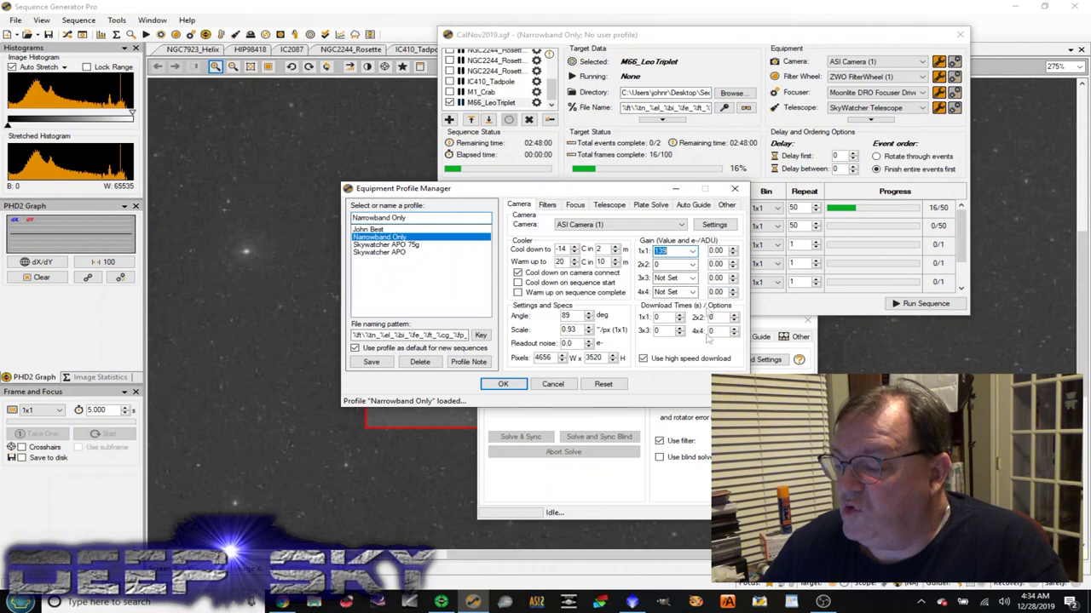
pyautogui.click(553, 385)
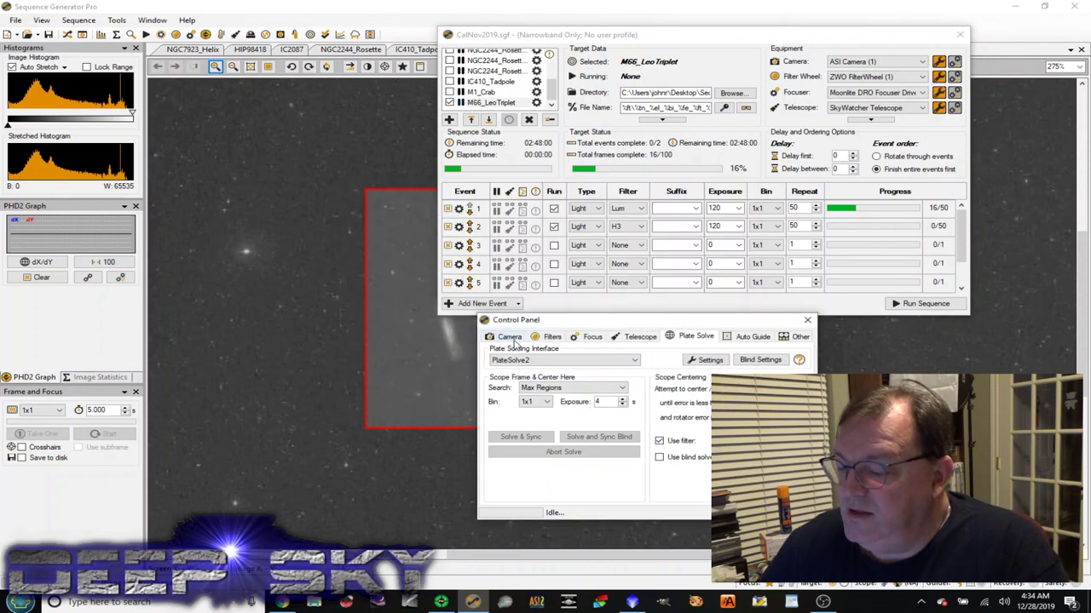
# Set the camera's 1x1 gain to 75 in the Control Panel.
pyautogui.click(512, 340)
pyautogui.click(695, 386)
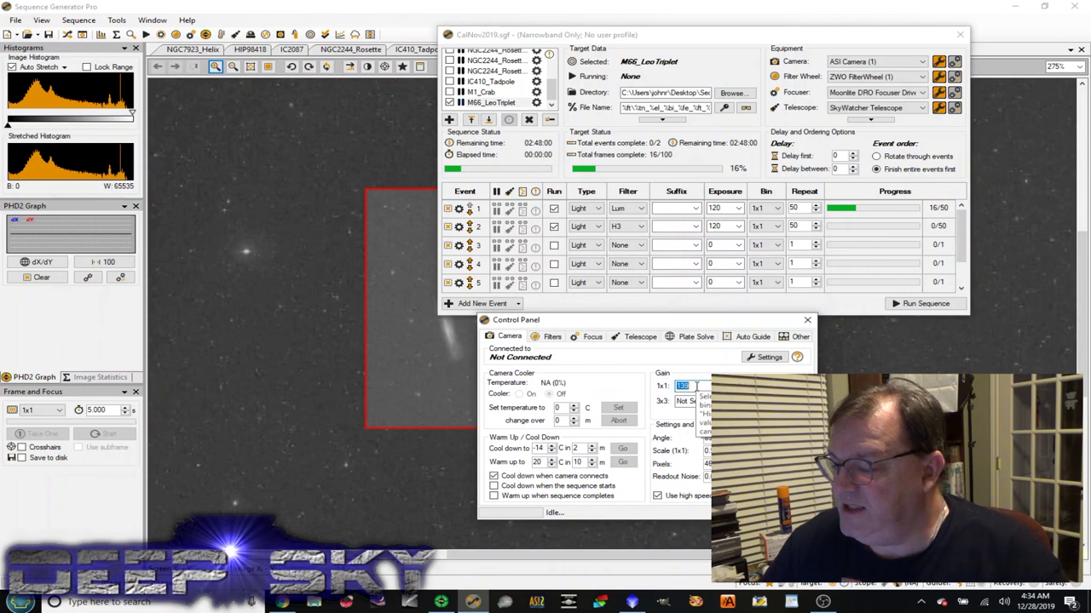
pyautogui.write('75')
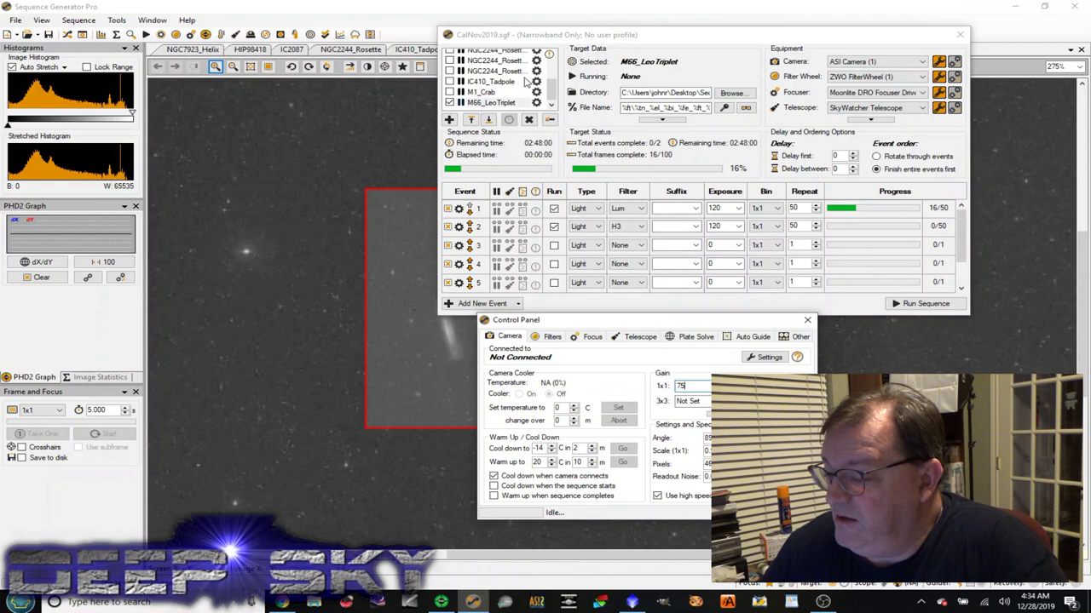
pyautogui.click(506, 103)
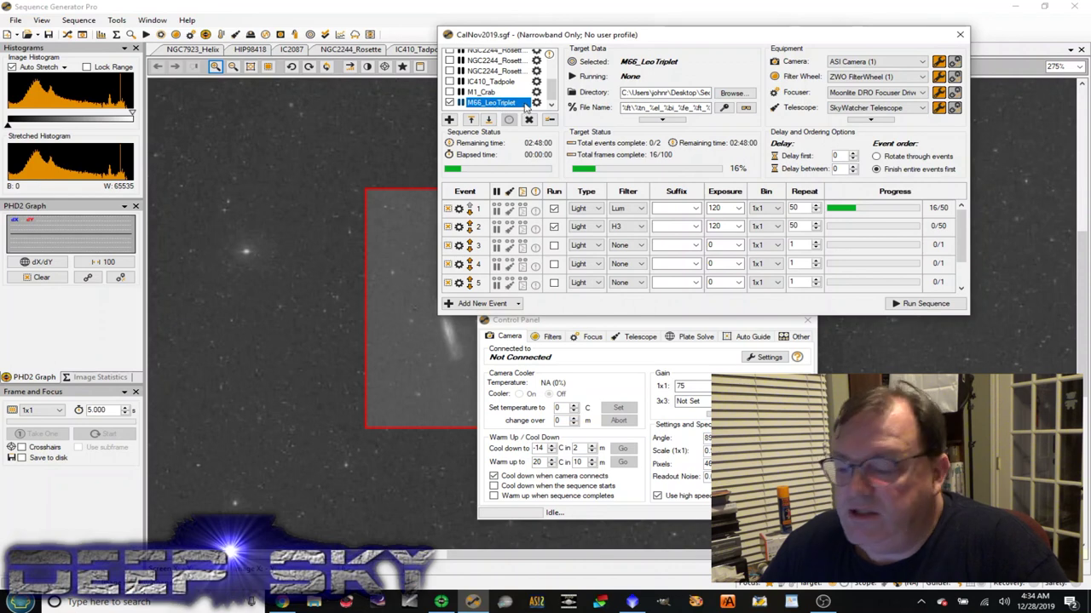
pyautogui.rightClick(463, 212)
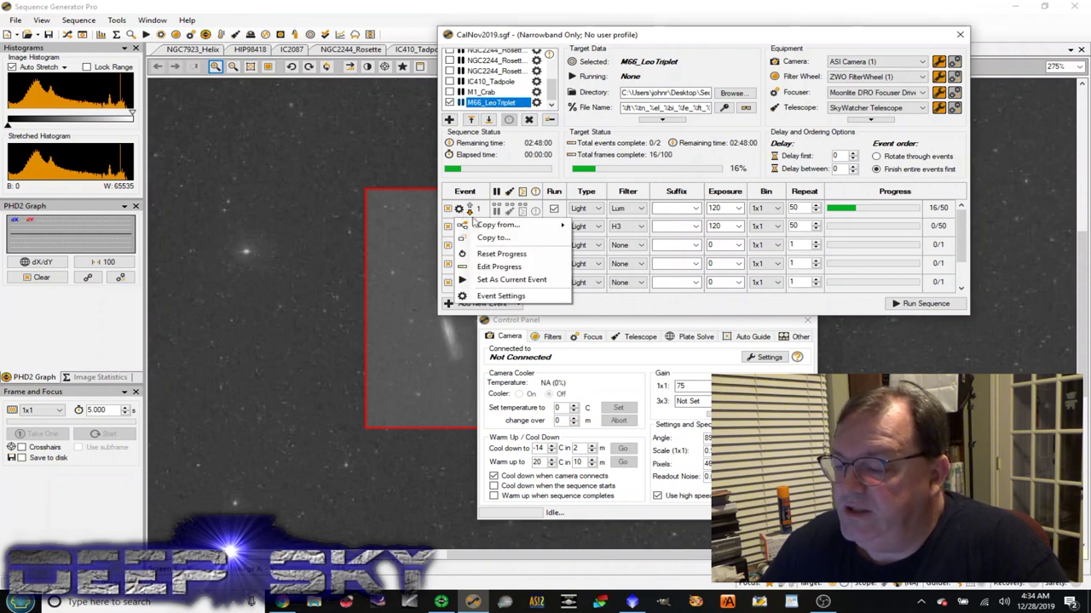
pyautogui.click(536, 315)
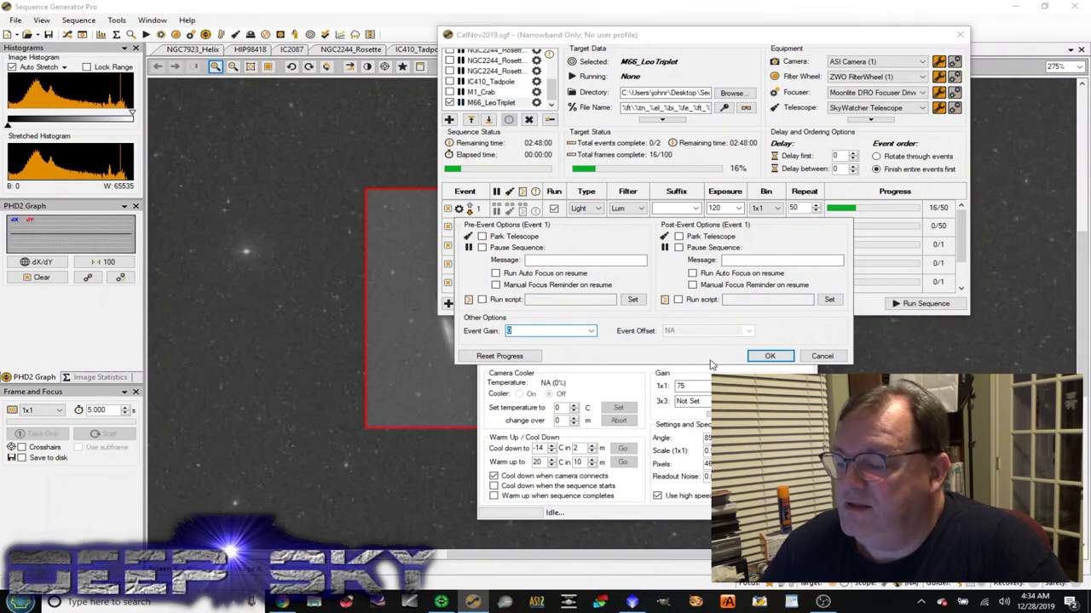
pyautogui.moveTo(809, 353)
pyautogui.mouseDown()
pyautogui.moveTo(729, 298)
pyautogui.moveTo(514, 103)
pyautogui.mouseUp()
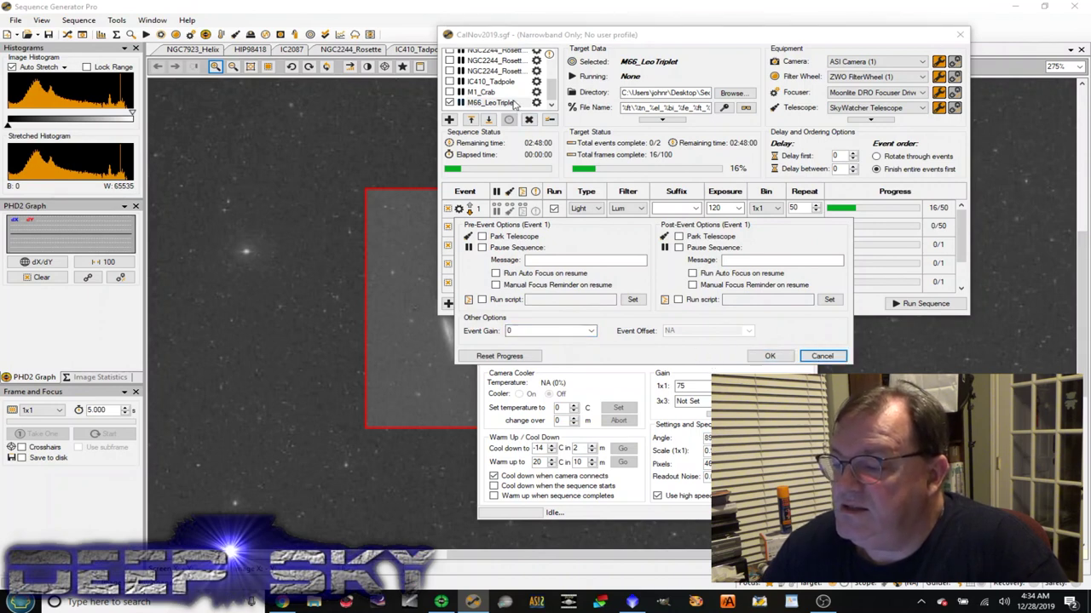
pyautogui.click(821, 356)
pyautogui.click(610, 369)
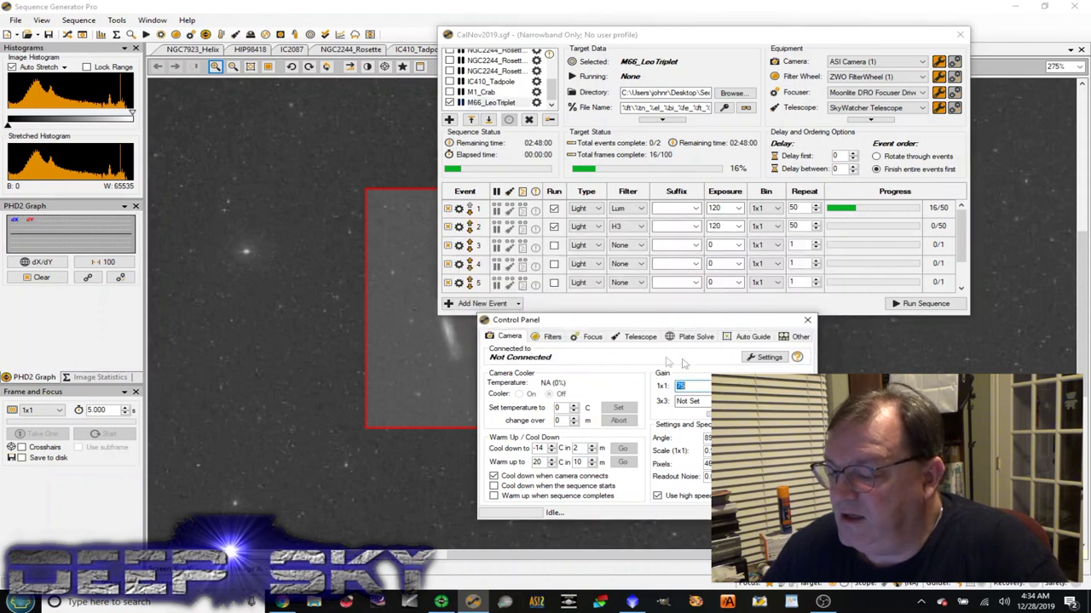
# Reopen the Equipment Profile Manager and close it without changes.
pyautogui.click(117, 20)
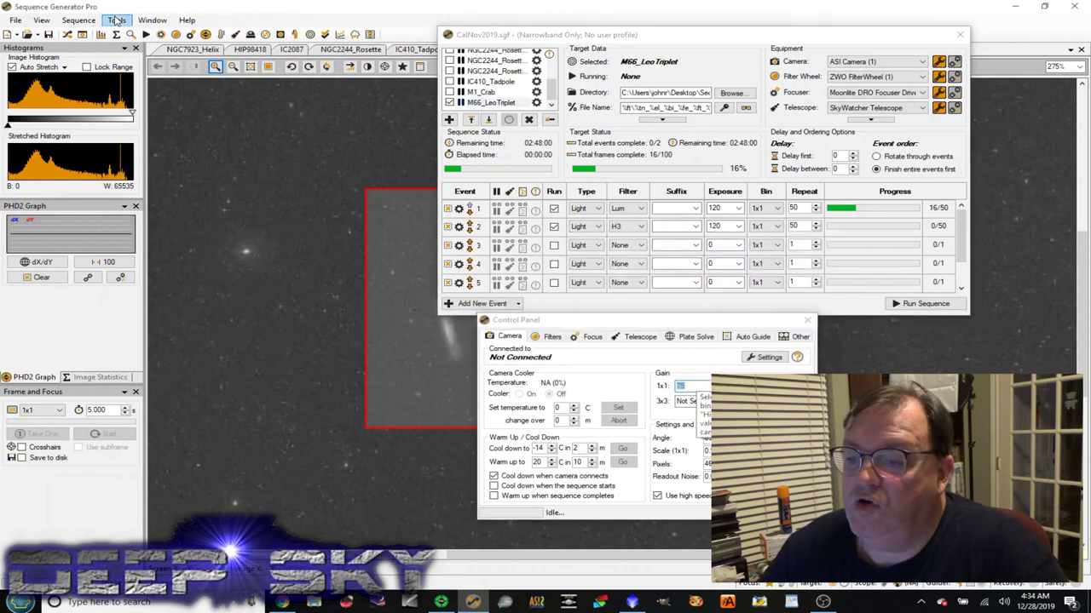
pyautogui.click(182, 40)
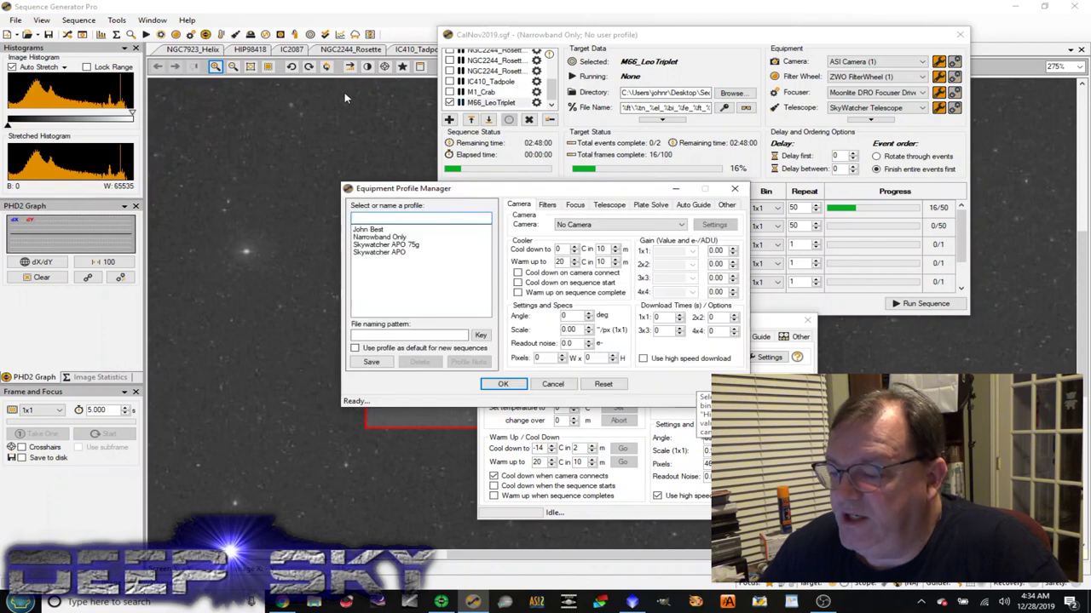
pyautogui.click(556, 384)
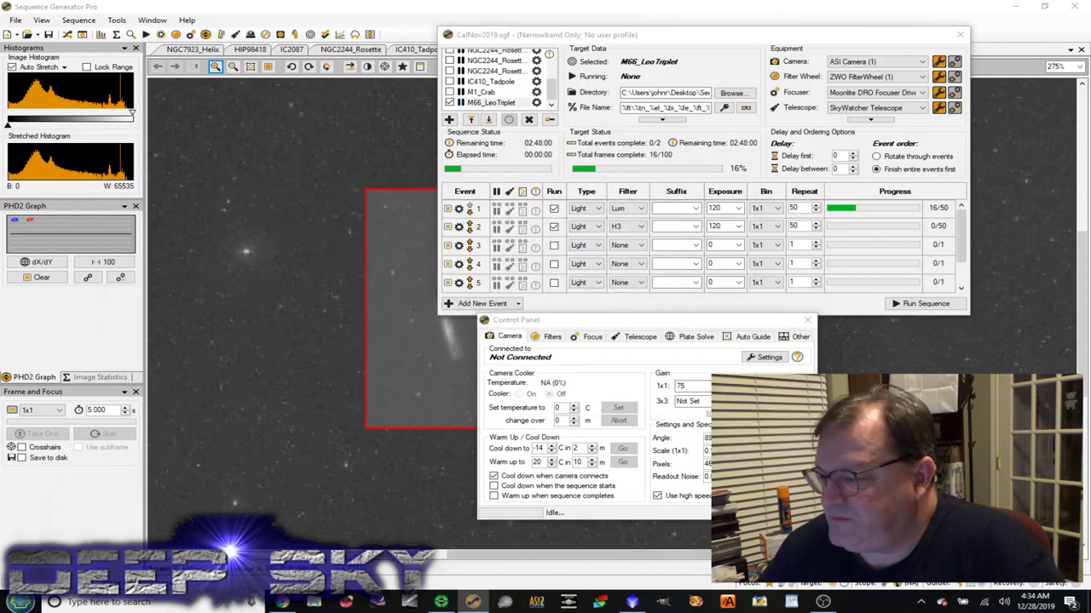
# Close the Control Panel, sequence window, PHD2 Guiding and Sequence Generator Pro.
pyautogui.click(806, 322)
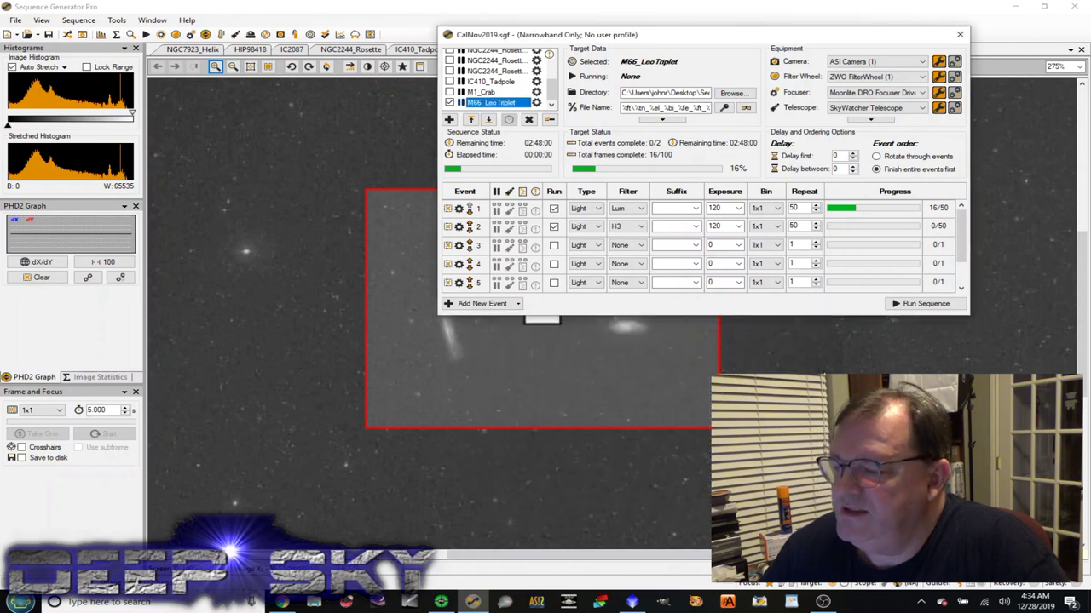
pyautogui.click(967, 34)
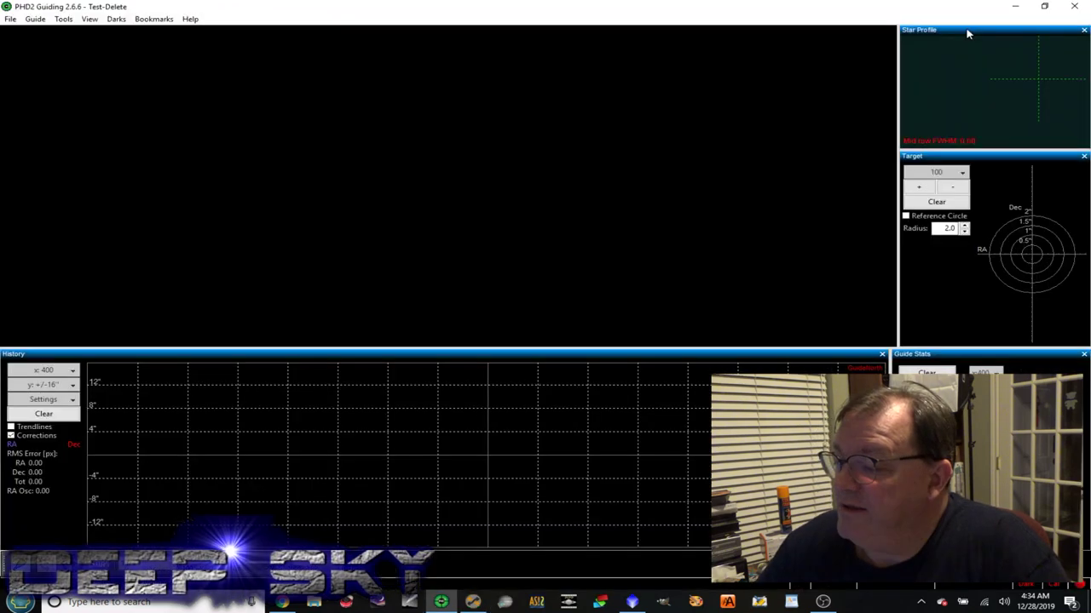
pyautogui.click(1075, 6)
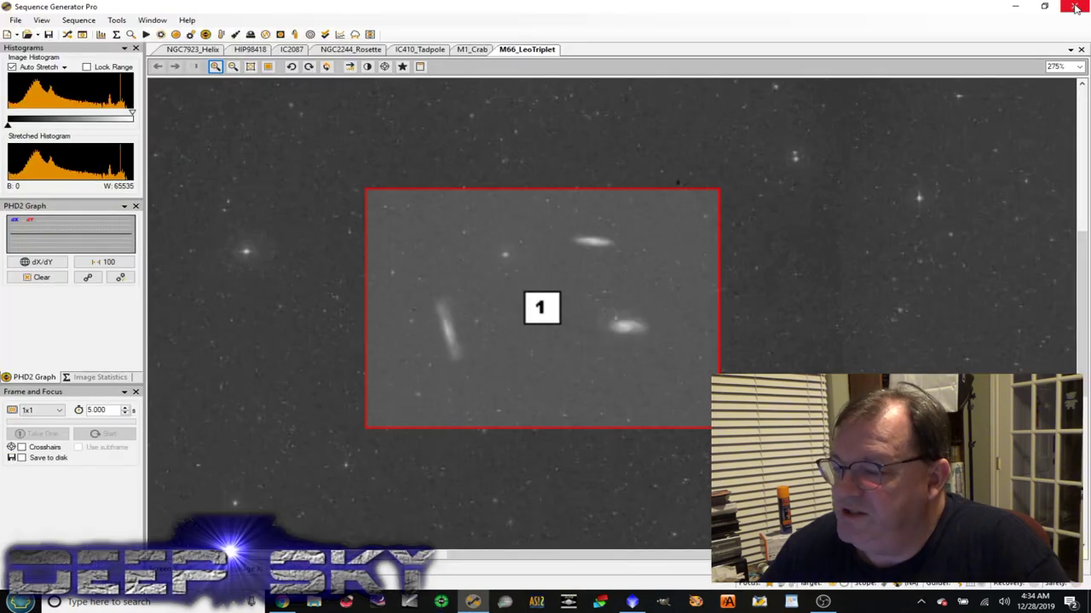
pyautogui.click(1075, 7)
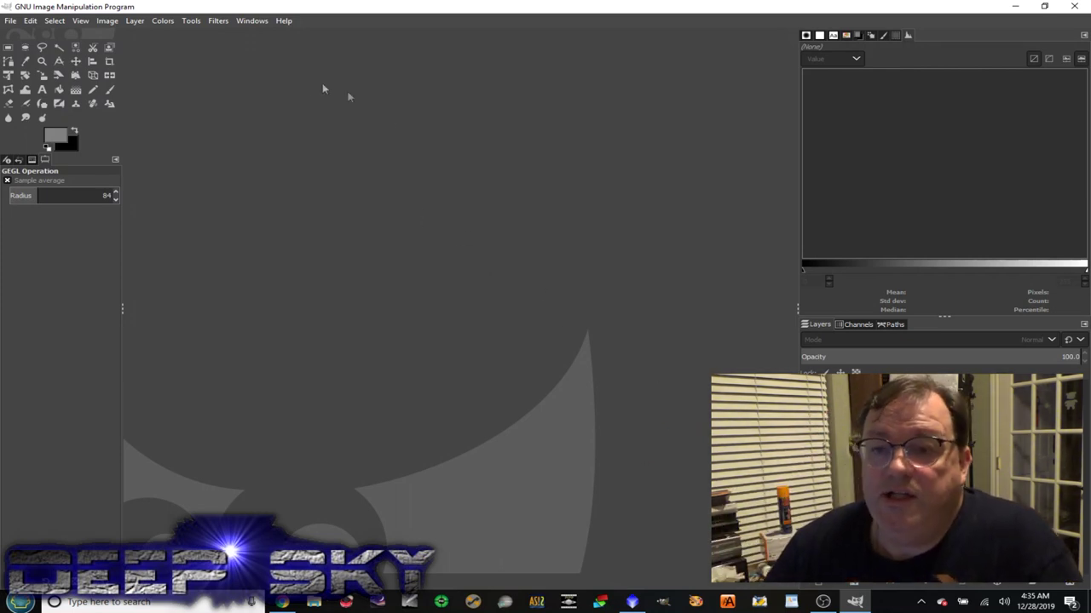
pyautogui.click(216, 21)
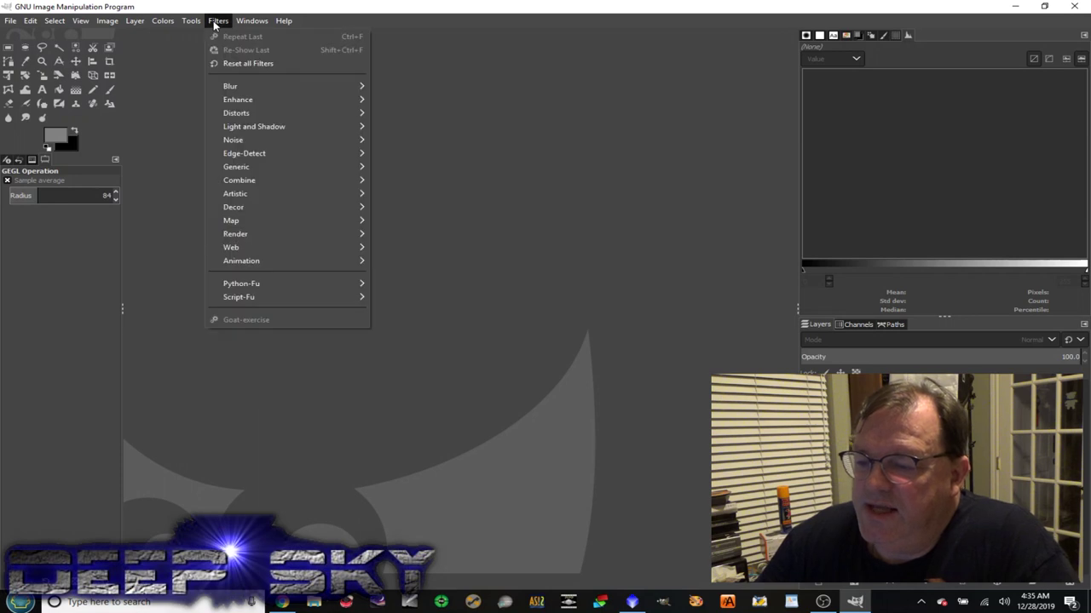
pyautogui.moveTo(273, 104)
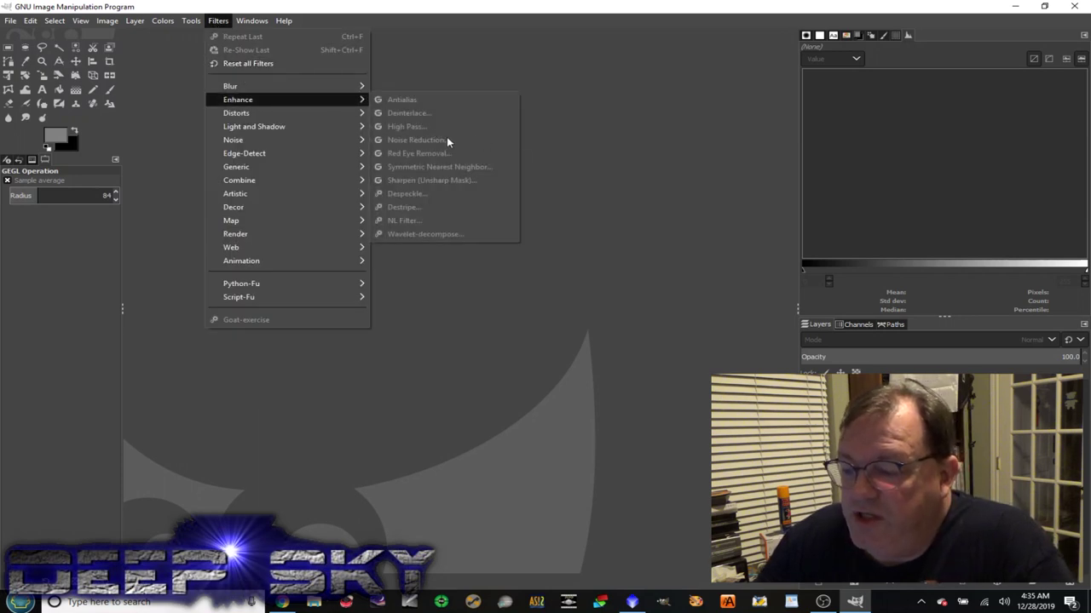
pyautogui.moveTo(164, 21)
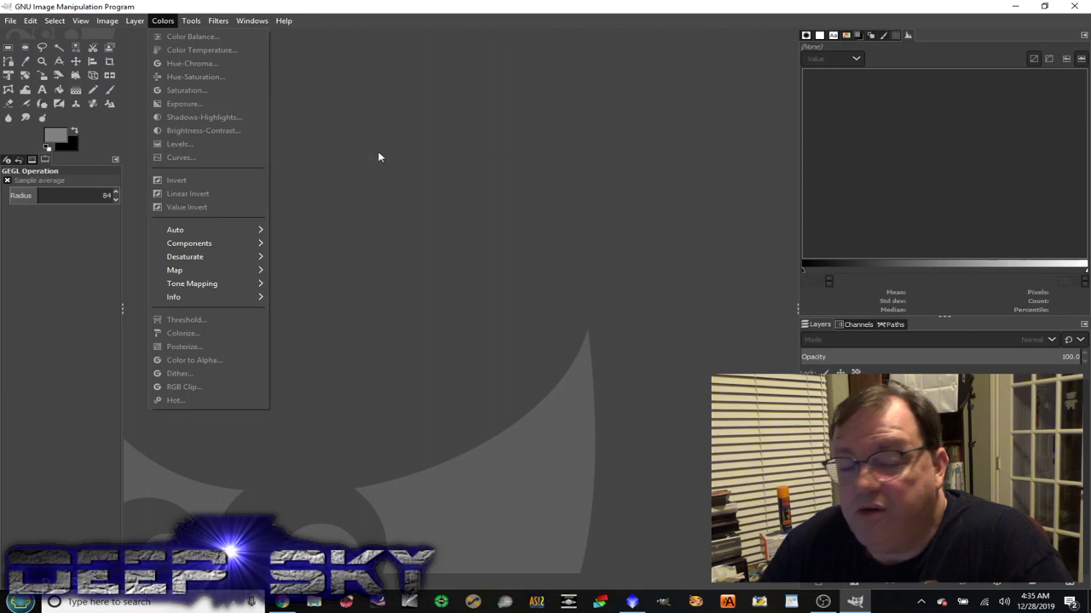
pyautogui.click(420, 158)
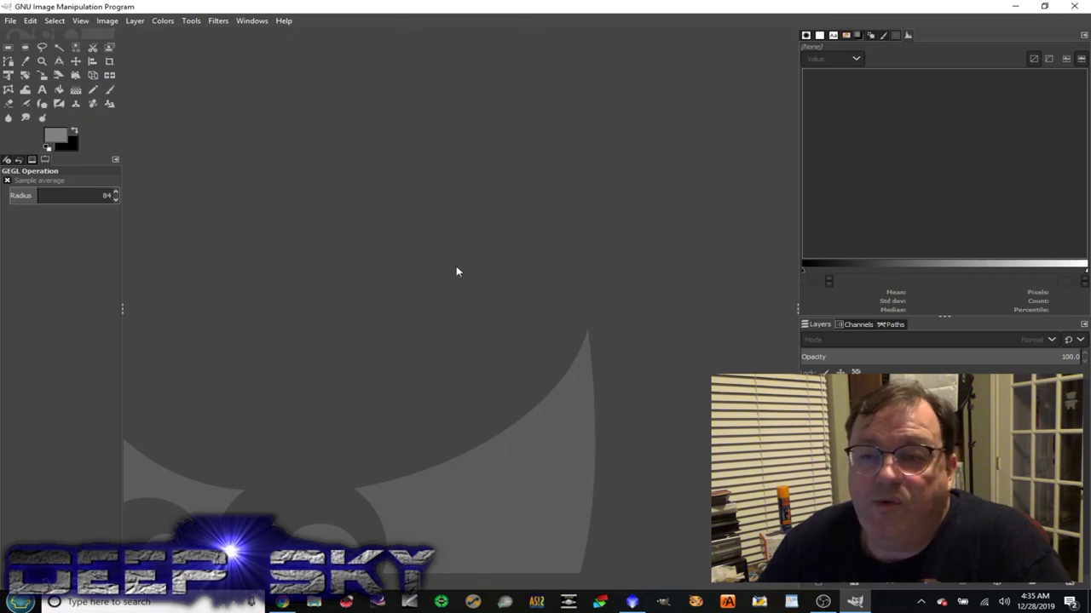
pyautogui.click(1076, 6)
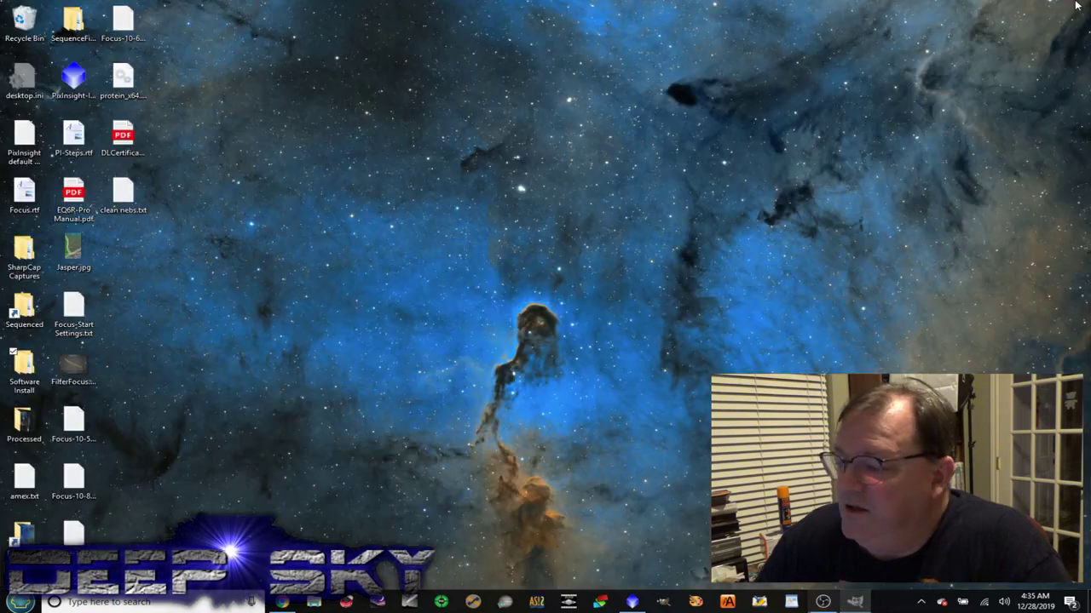